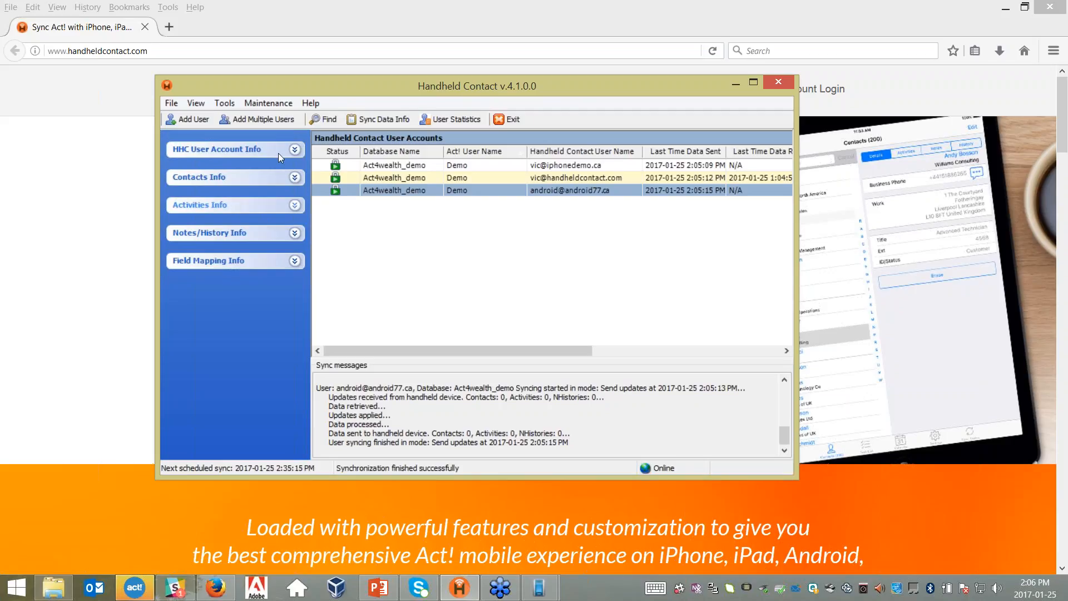
- Open the HHC User's login settings and Advanced options, toggle One way sync, then discard
{"action": "left_click", "coordinate": [293, 153]}
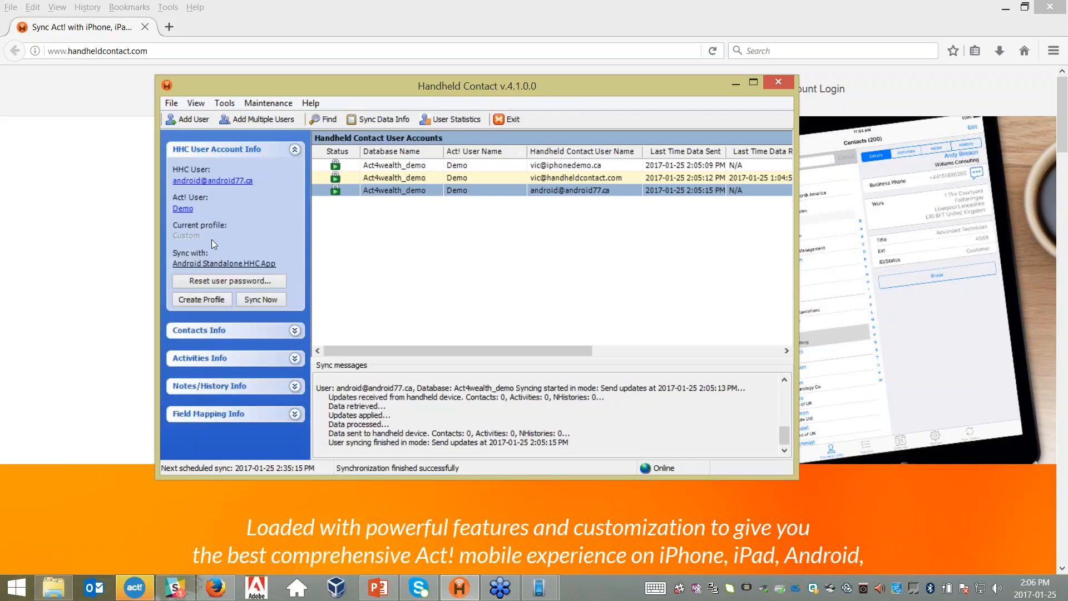
{"action": "left_click", "coordinate": [211, 181]}
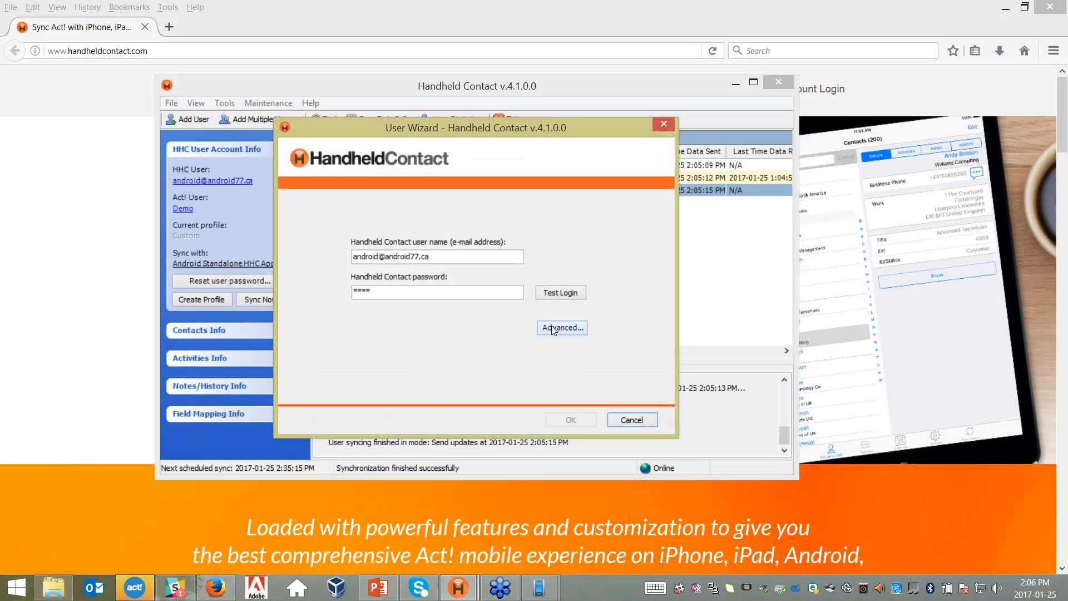
{"action": "left_click", "coordinate": [554, 329]}
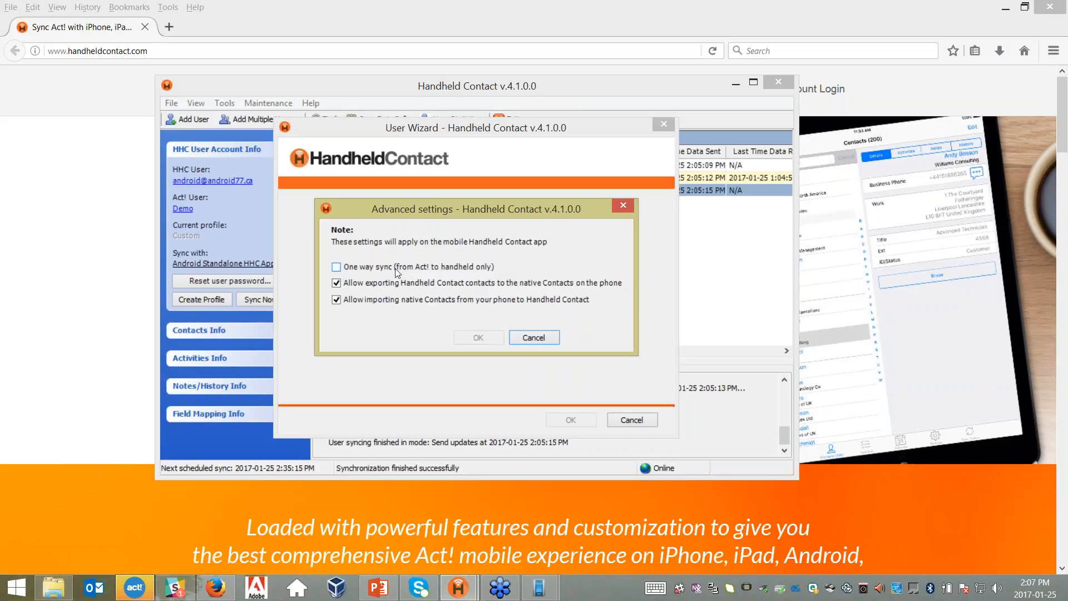
{"action": "left_click", "coordinate": [336, 267]}
{"action": "left_click", "coordinate": [337, 267]}
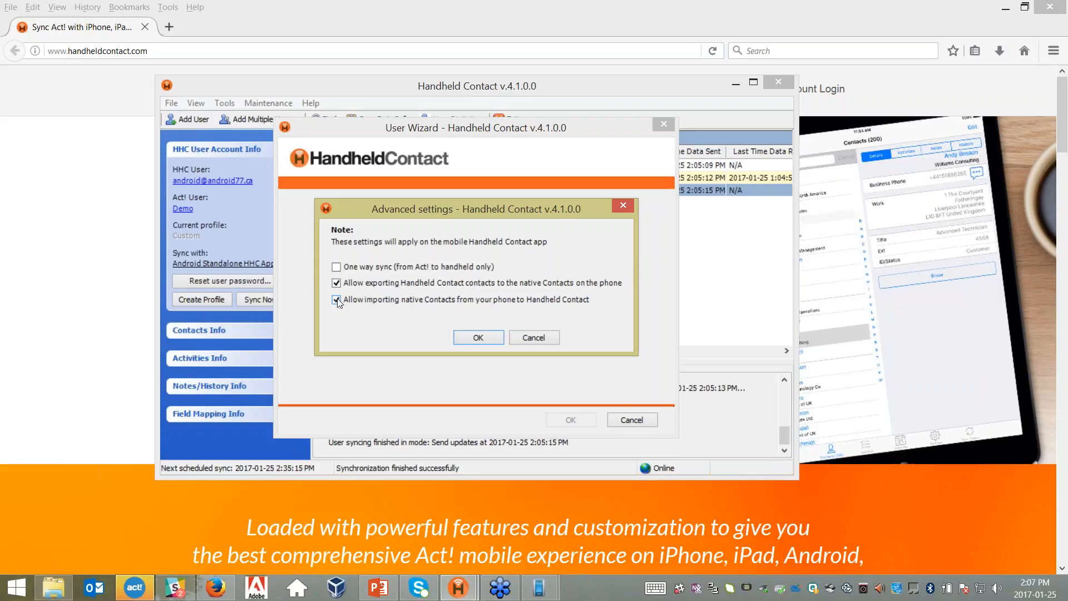
{"action": "left_click", "coordinate": [524, 339]}
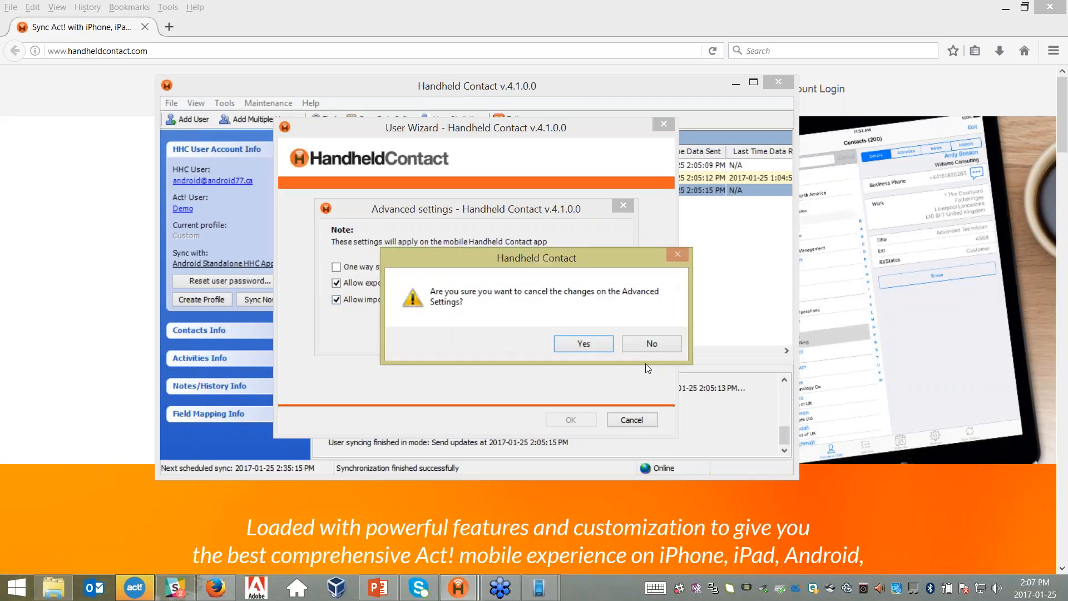
{"action": "left_click", "coordinate": [583, 343]}
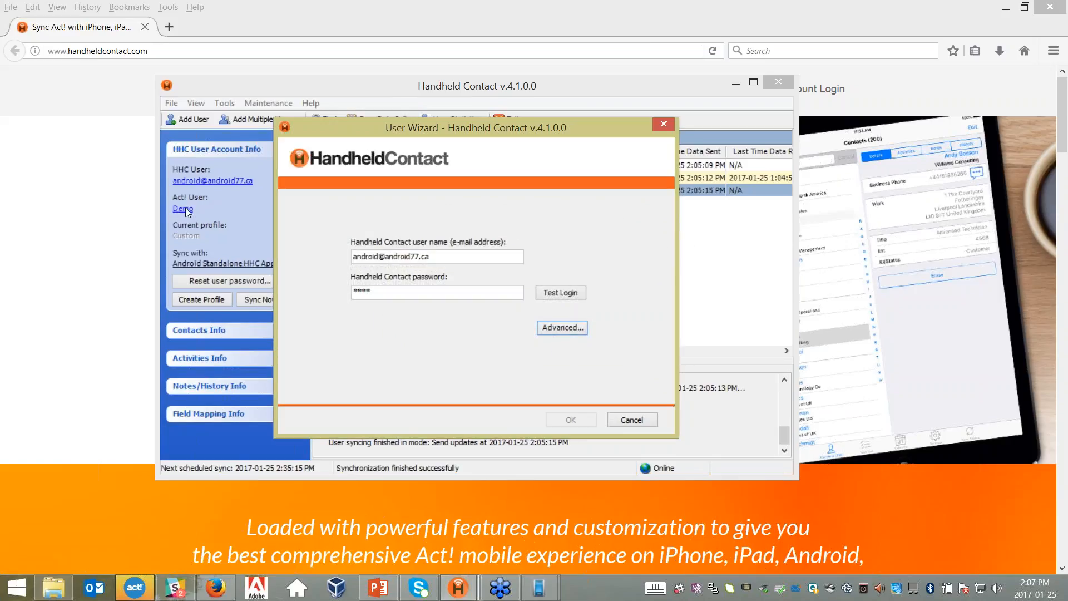
- Leave the wizard, open the Act! user's sync options and turn on 'DELETE from Act!'
{"action": "left_click", "coordinate": [632, 420]}
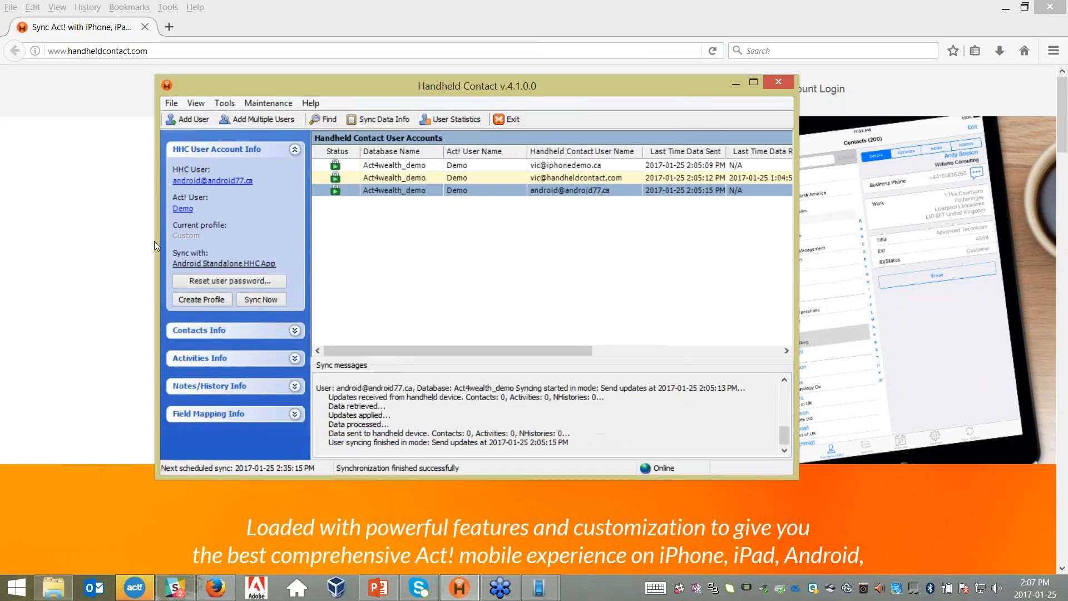
{"action": "left_click", "coordinate": [183, 209]}
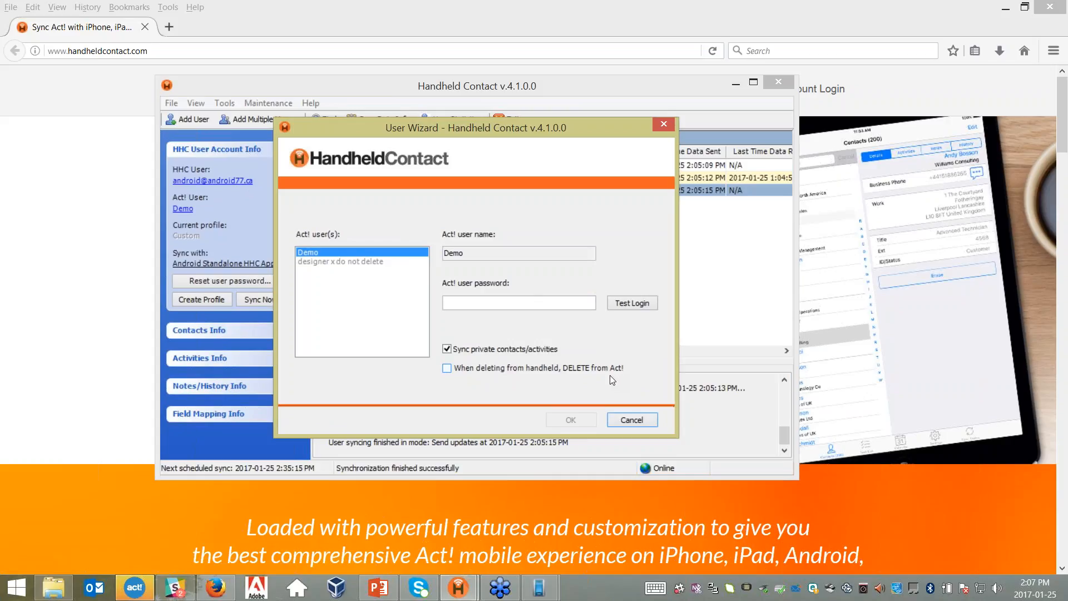
{"action": "left_click", "coordinate": [447, 368]}
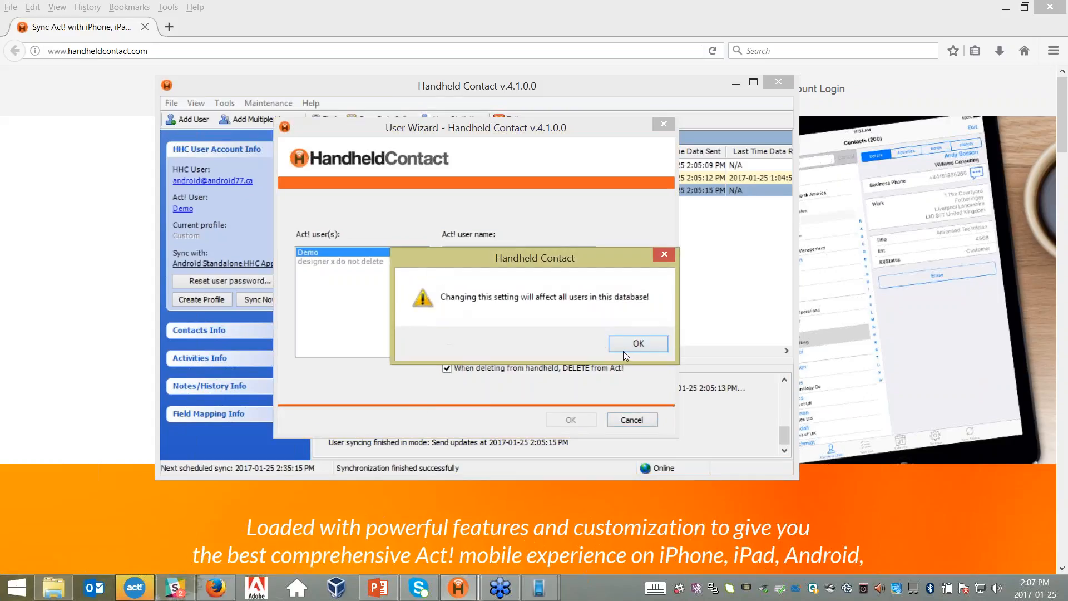
{"action": "left_click", "coordinate": [624, 352]}
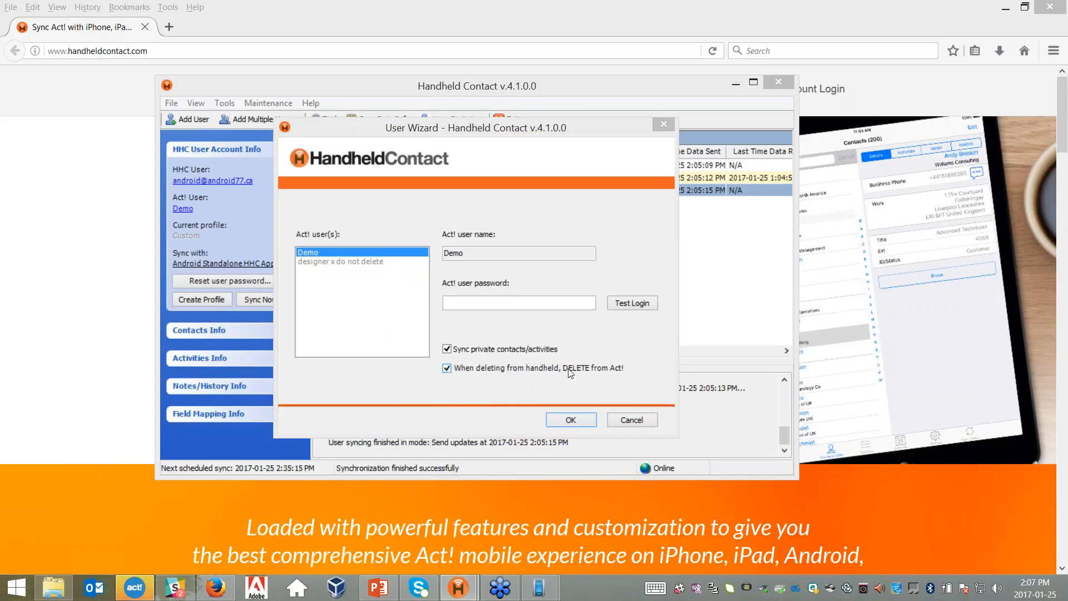
- Turn 'DELETE from Act!' back off and cancel the user settings without saving
{"action": "left_click", "coordinate": [448, 368]}
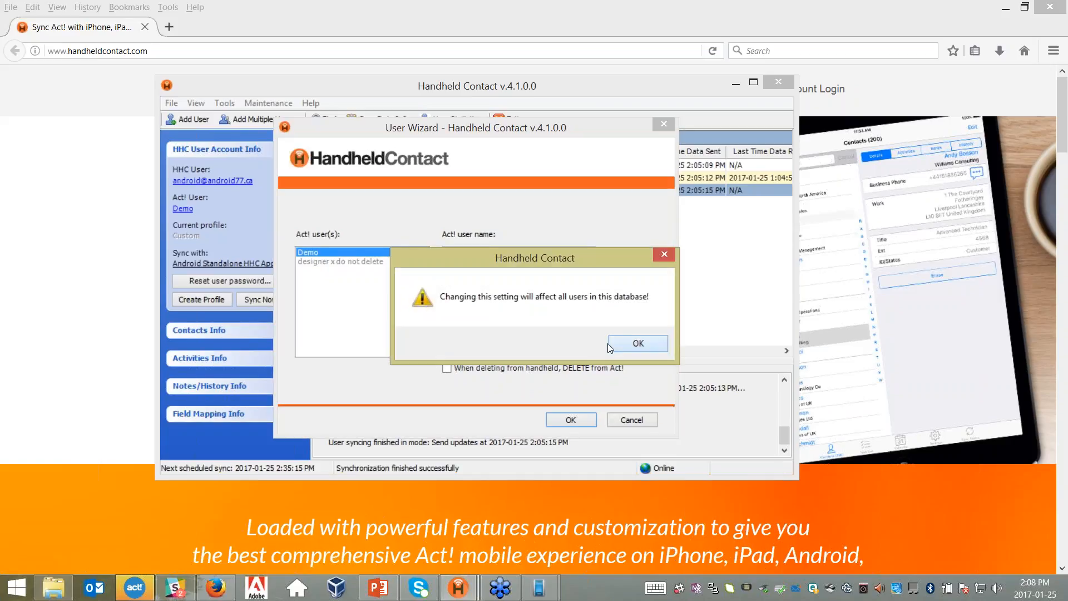
{"action": "left_click", "coordinate": [618, 341]}
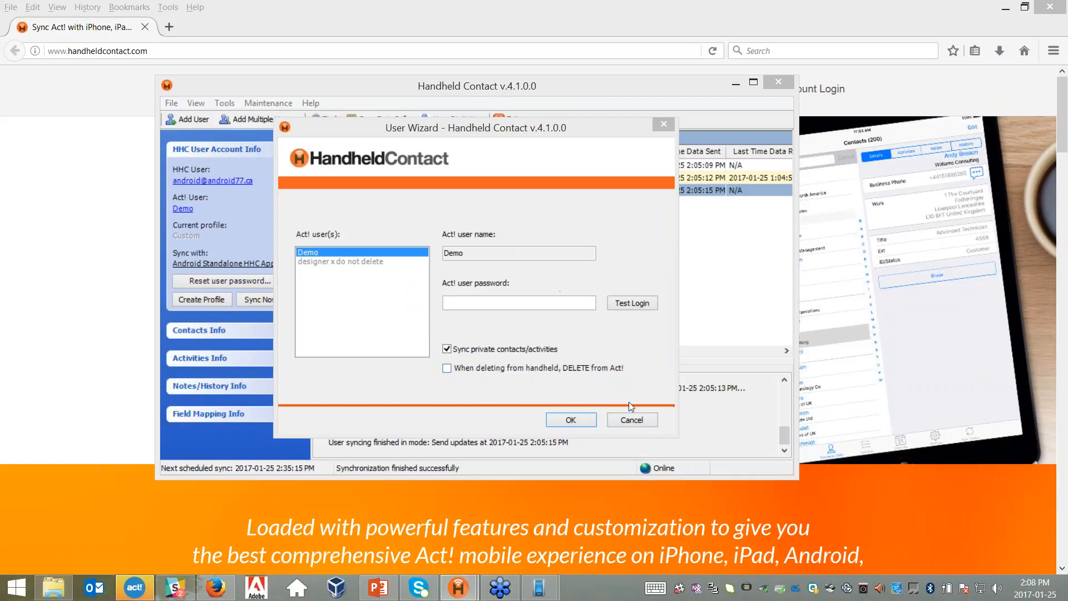
{"action": "left_click", "coordinate": [628, 417]}
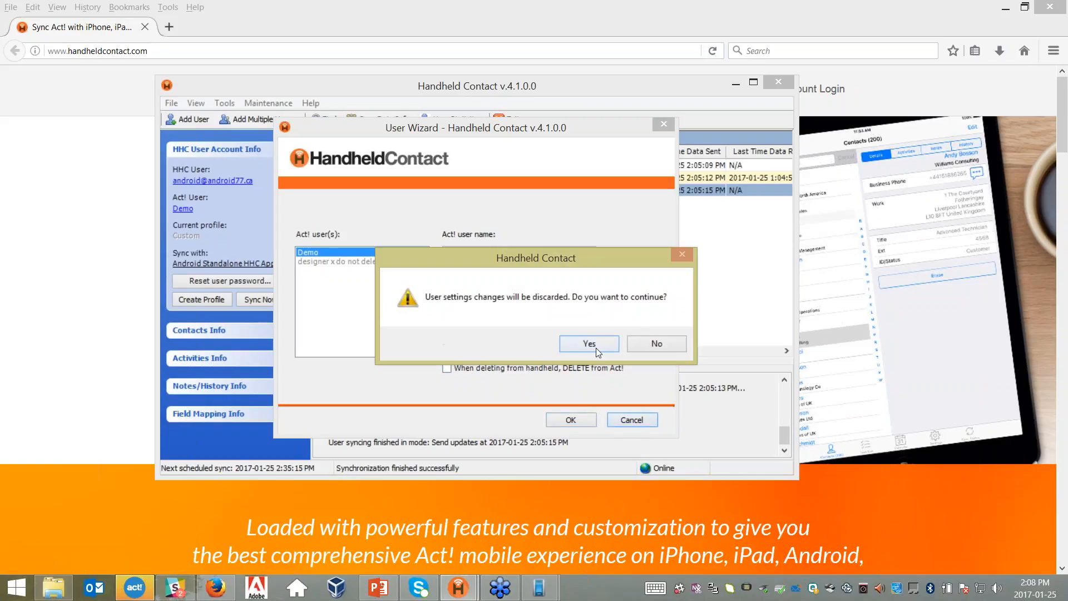
{"action": "left_click", "coordinate": [593, 343]}
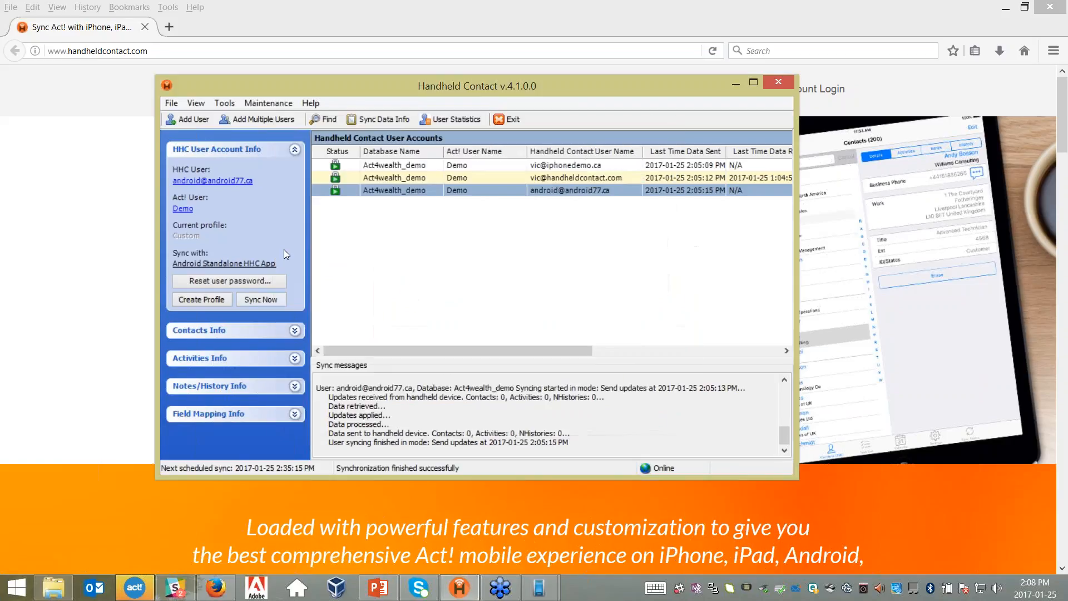
- Collapse account info and set the contact filter to sync only contacts in chosen groups
{"action": "left_click", "coordinate": [294, 149]}
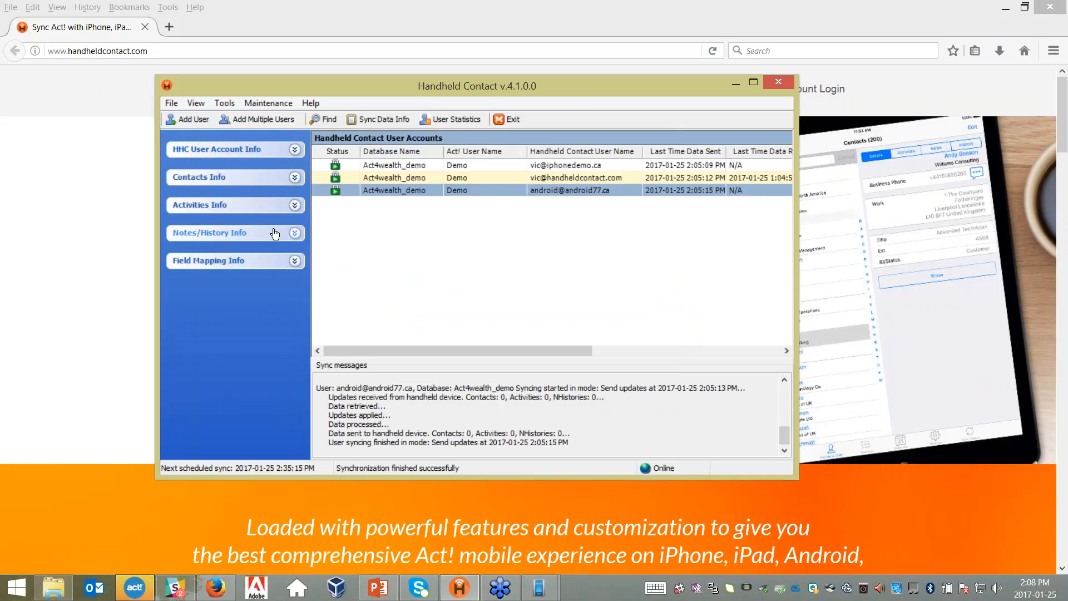
{"action": "left_click", "coordinate": [295, 177]}
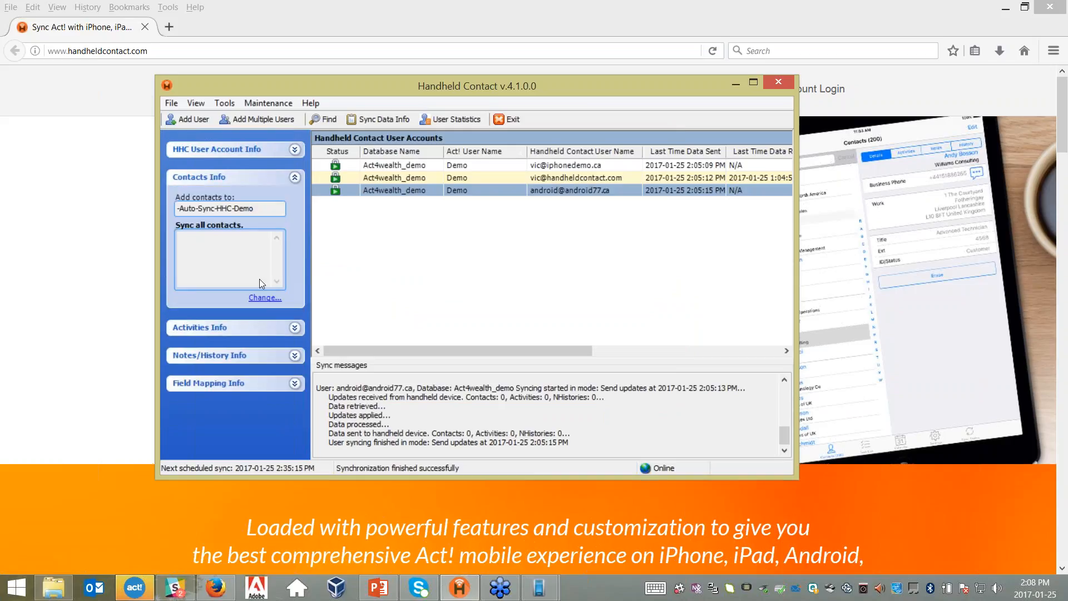
{"action": "left_click", "coordinate": [261, 299]}
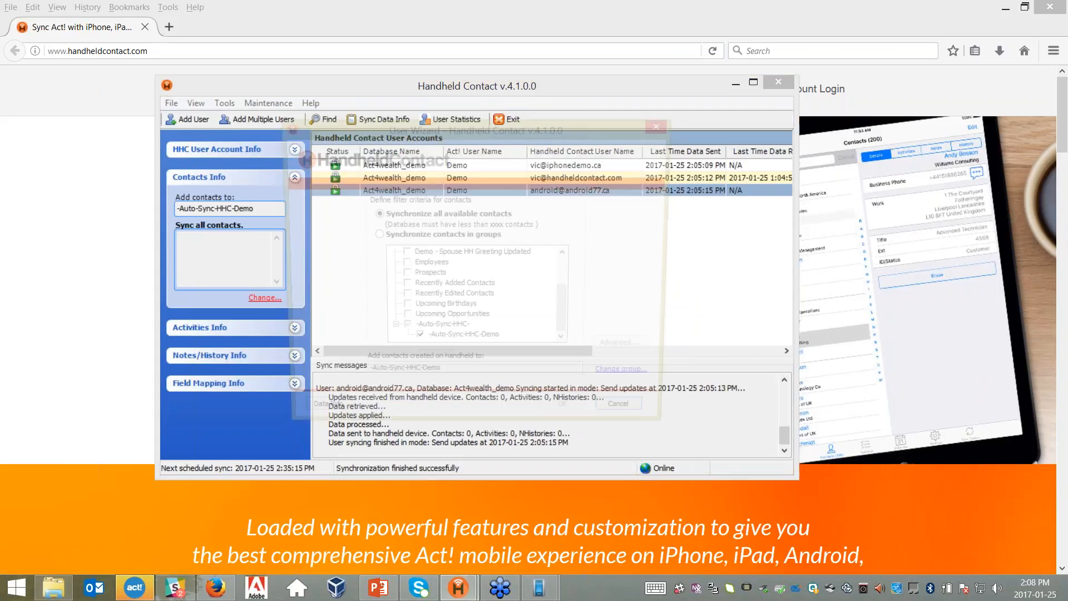
{"action": "left_click", "coordinate": [373, 235]}
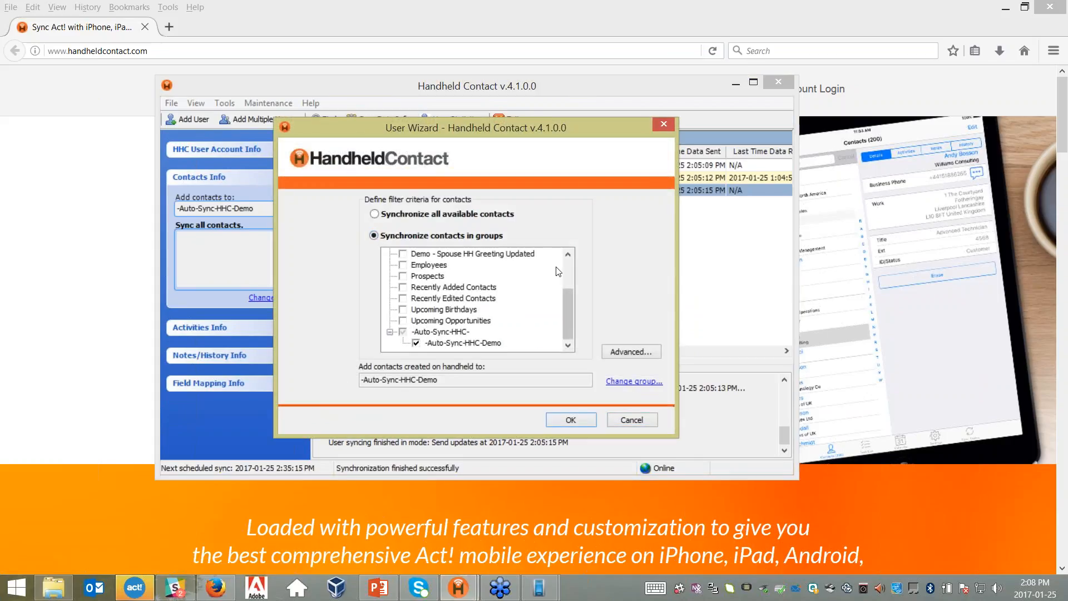
- Try a start-date activity limit in the group's Advanced options, then cancel both dialogs unsaved
{"action": "left_click", "coordinate": [642, 350]}
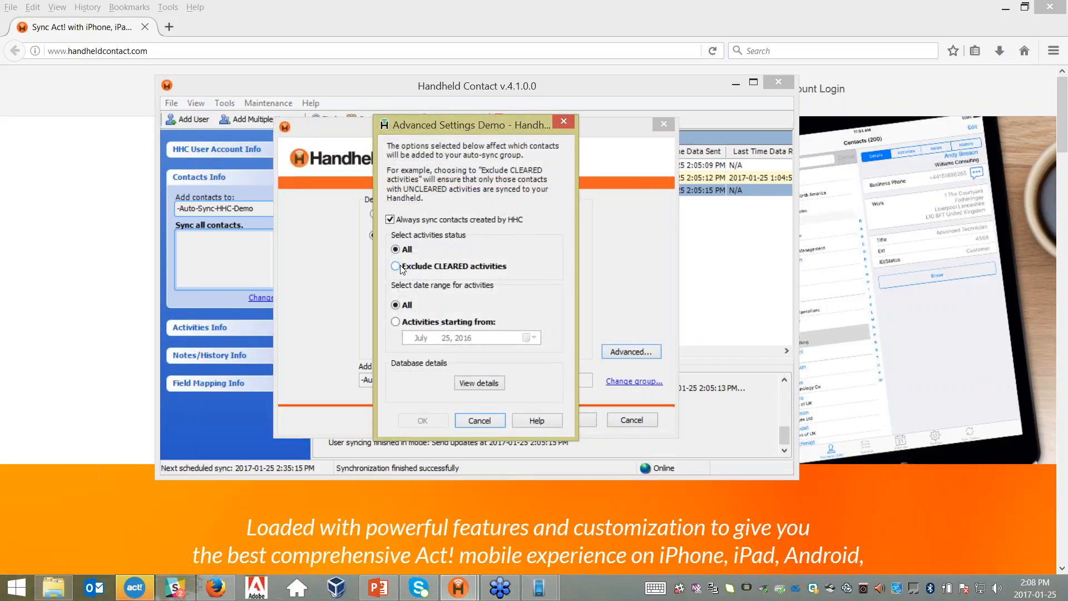
{"action": "left_click", "coordinate": [395, 322]}
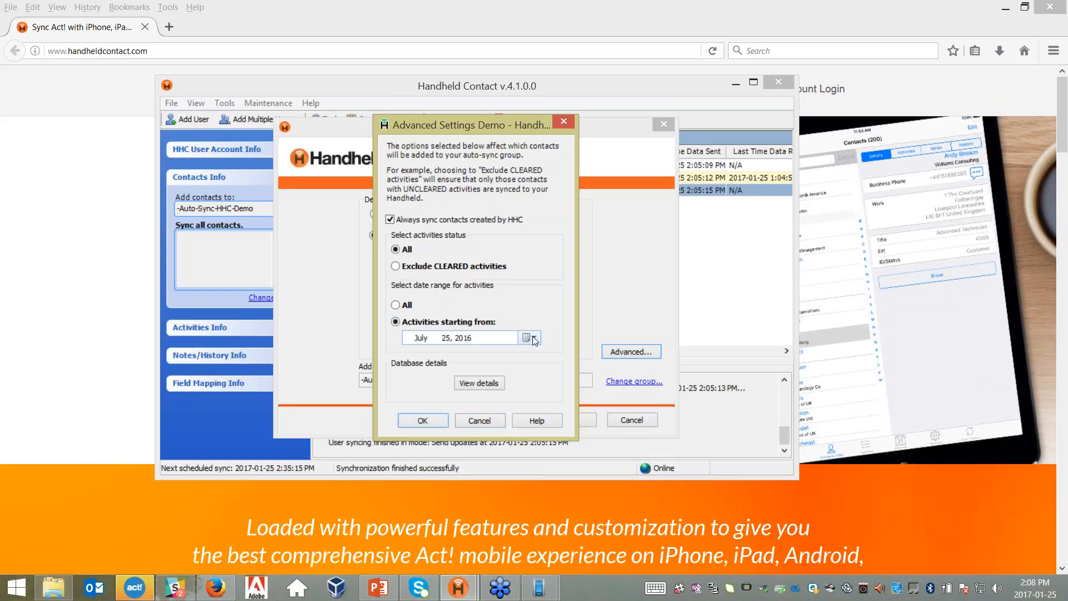
{"action": "left_click", "coordinate": [395, 305]}
{"action": "left_click", "coordinate": [486, 420]}
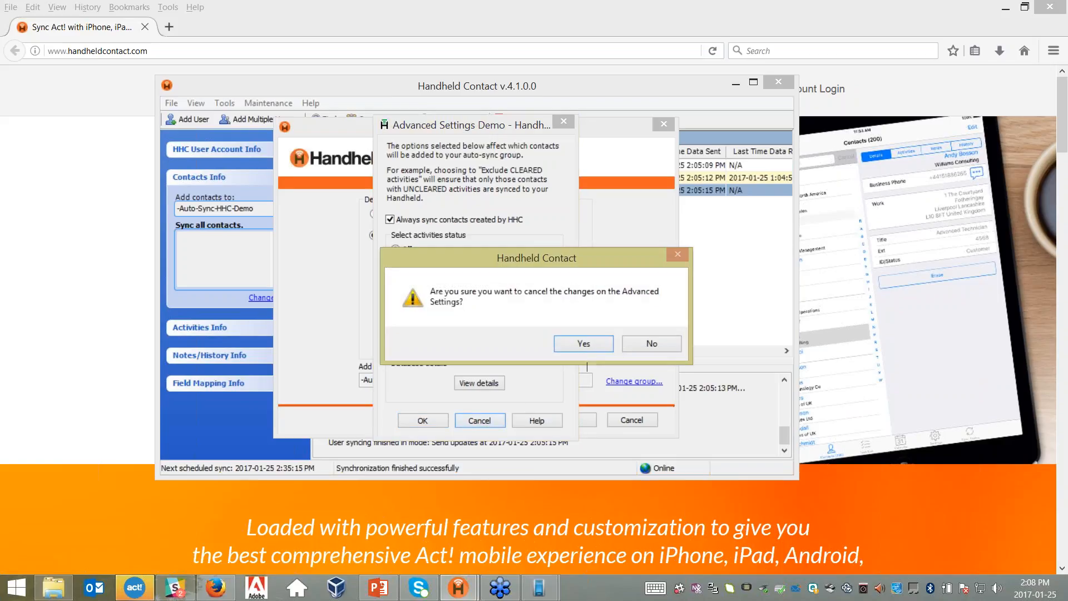
{"action": "key", "text": "Return"}
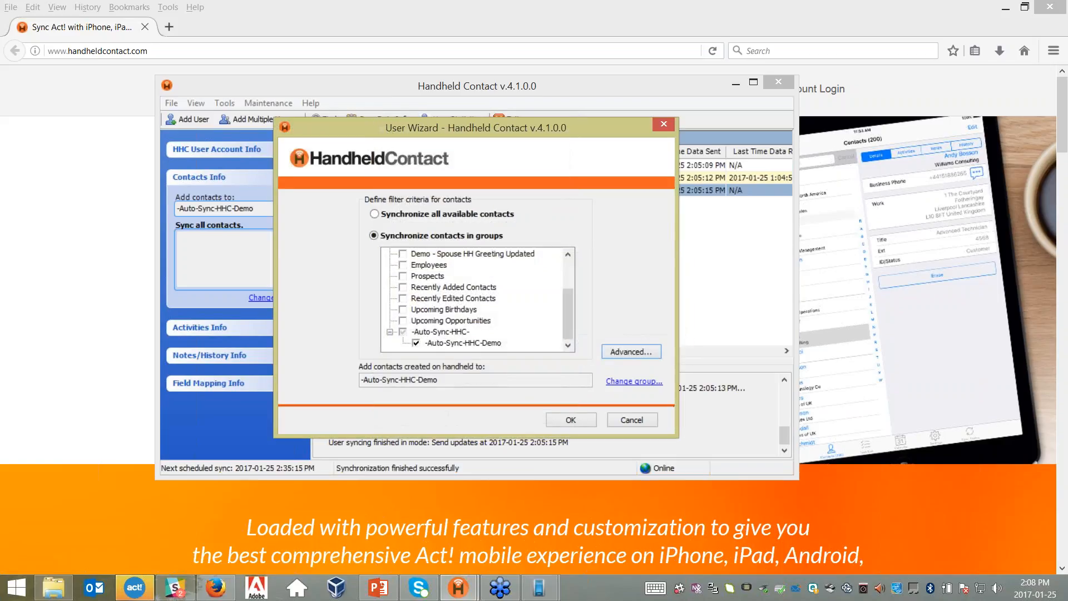
{"action": "left_click", "coordinate": [632, 420]}
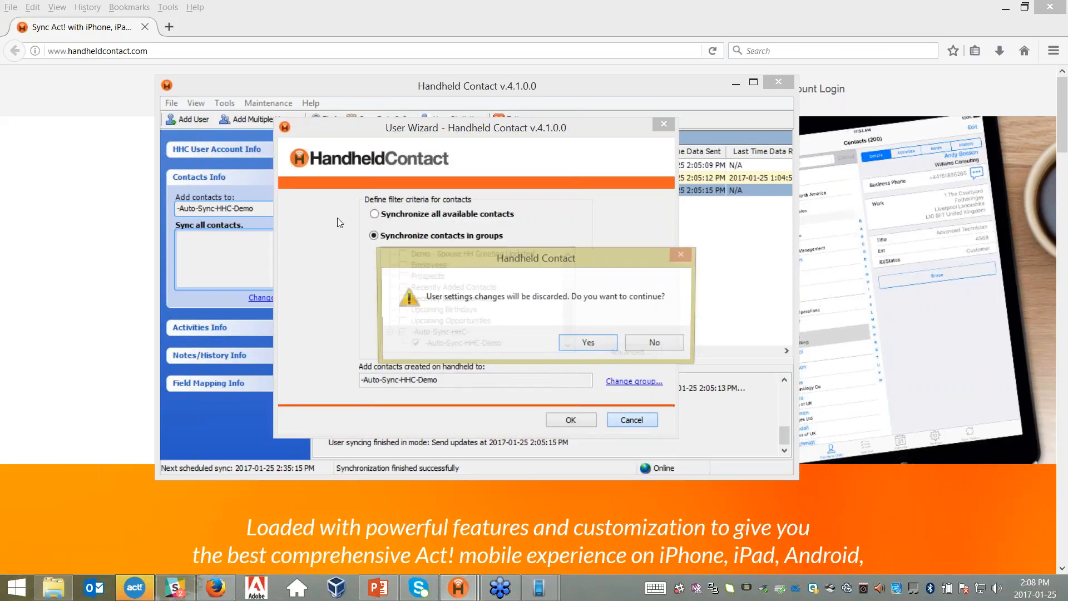
{"action": "left_click", "coordinate": [589, 344]}
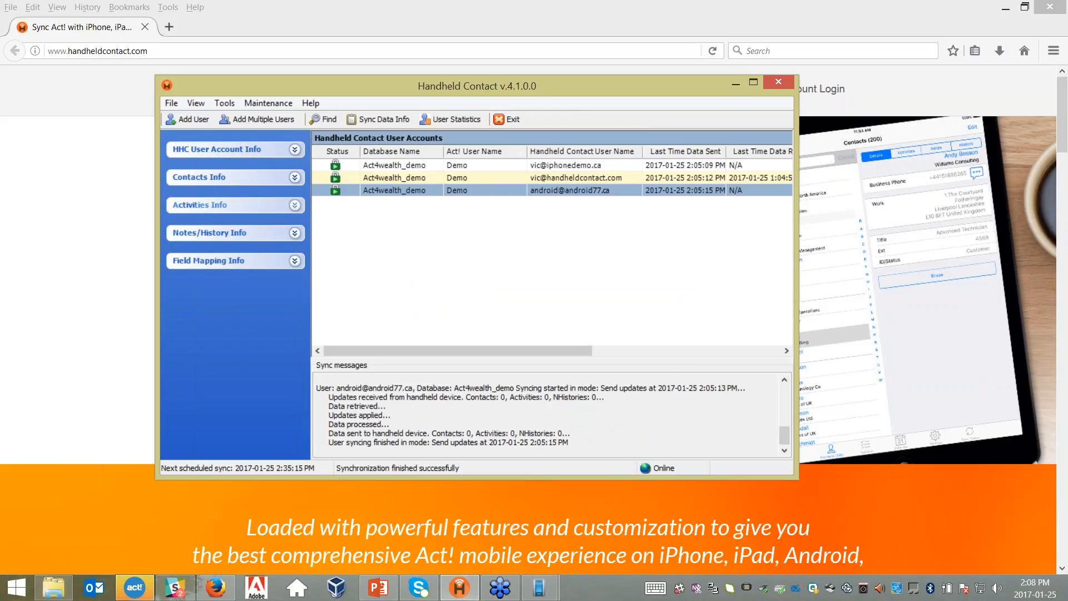
- View the Advanced Calendar user options, close them and the User Wizard unchanged, and collapse Activities Info
{"action": "left_click", "coordinate": [295, 206]}
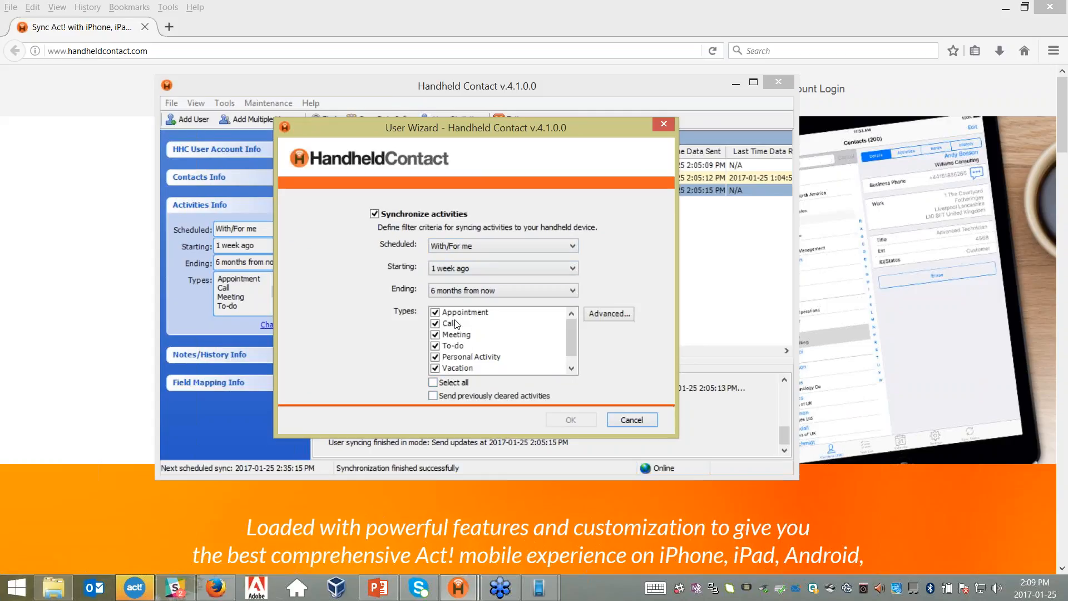
{"action": "left_click", "coordinate": [600, 313]}
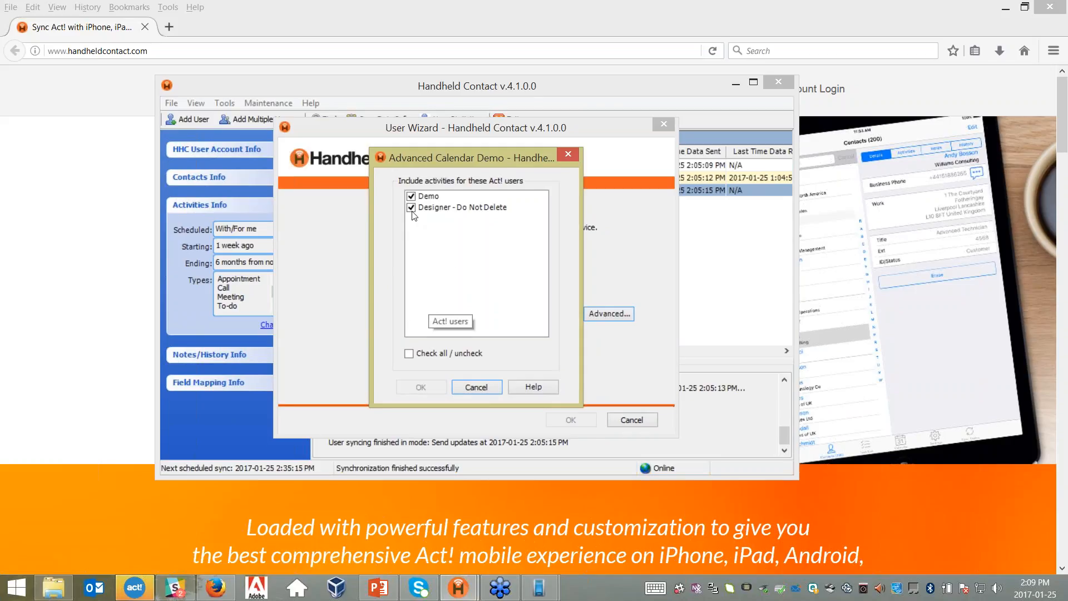
{"action": "left_click", "coordinate": [472, 386]}
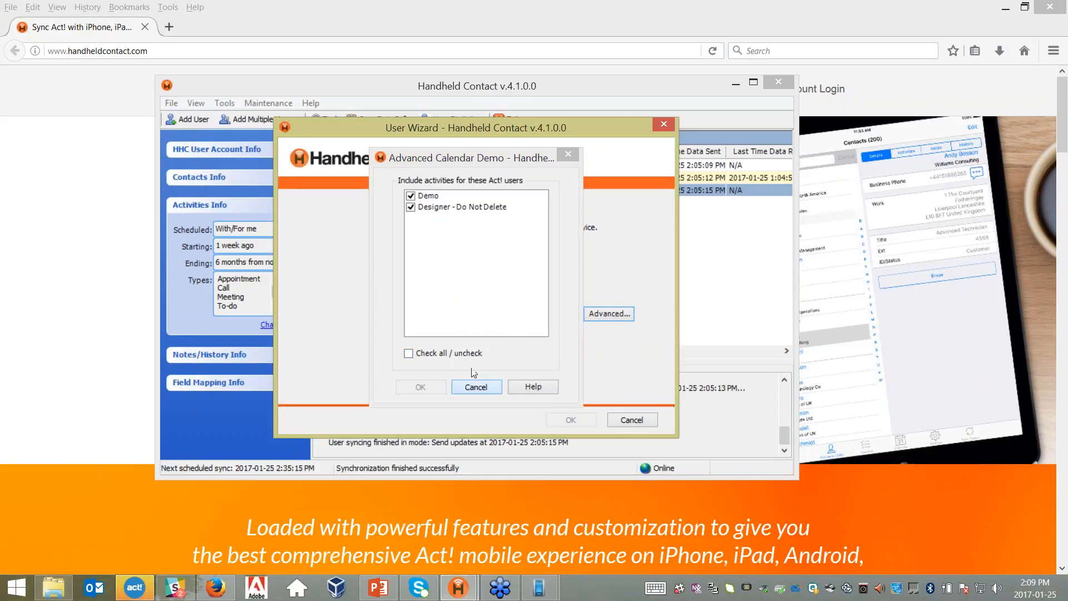
{"action": "left_click", "coordinate": [622, 416]}
{"action": "left_click", "coordinate": [294, 205]}
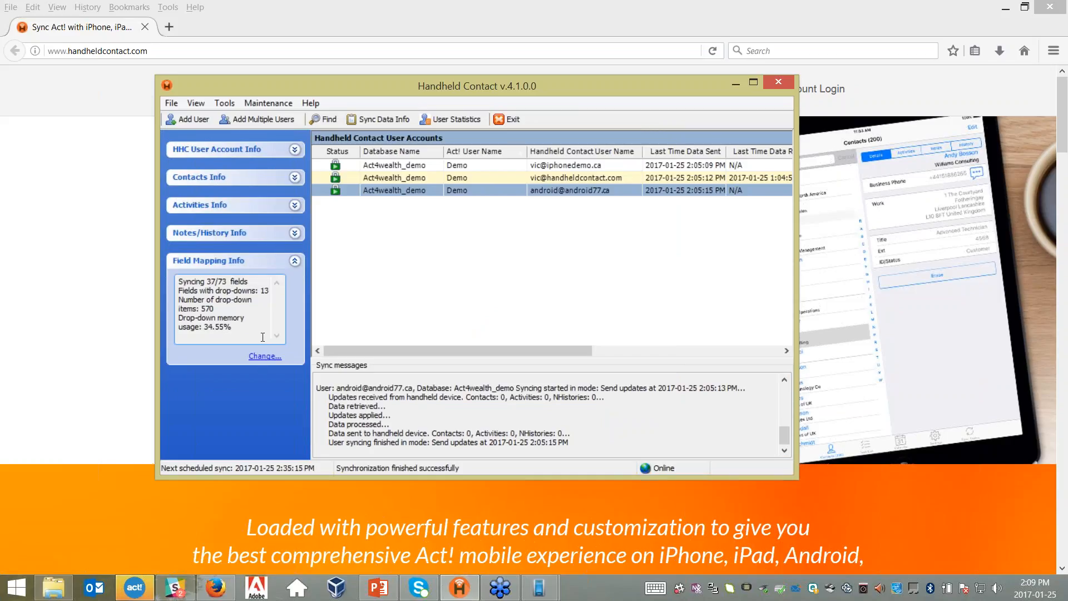
{"action": "left_click", "coordinate": [265, 356]}
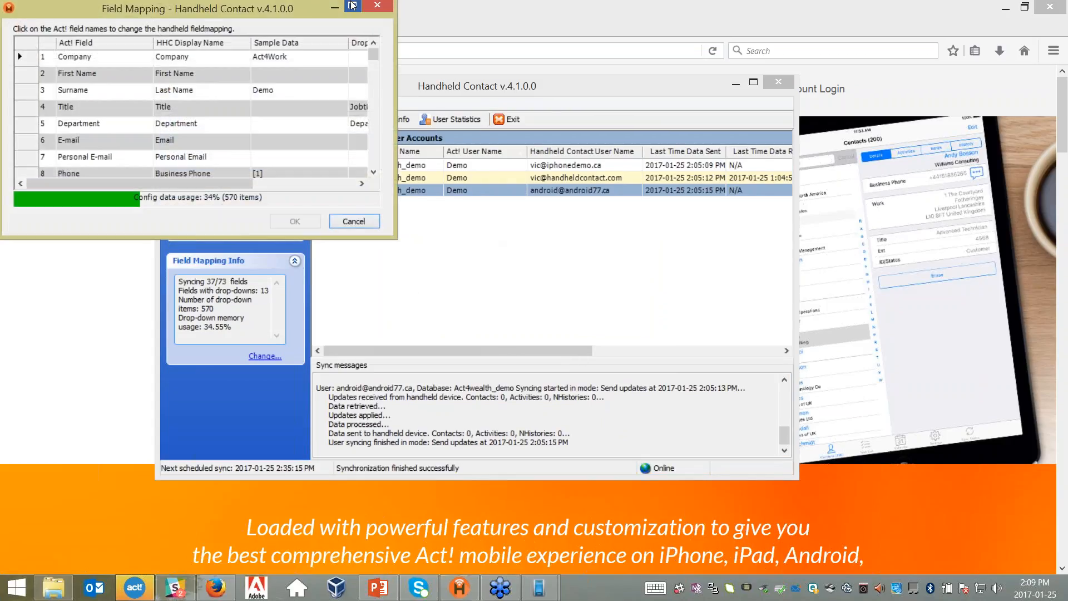
{"action": "left_click", "coordinate": [351, 5]}
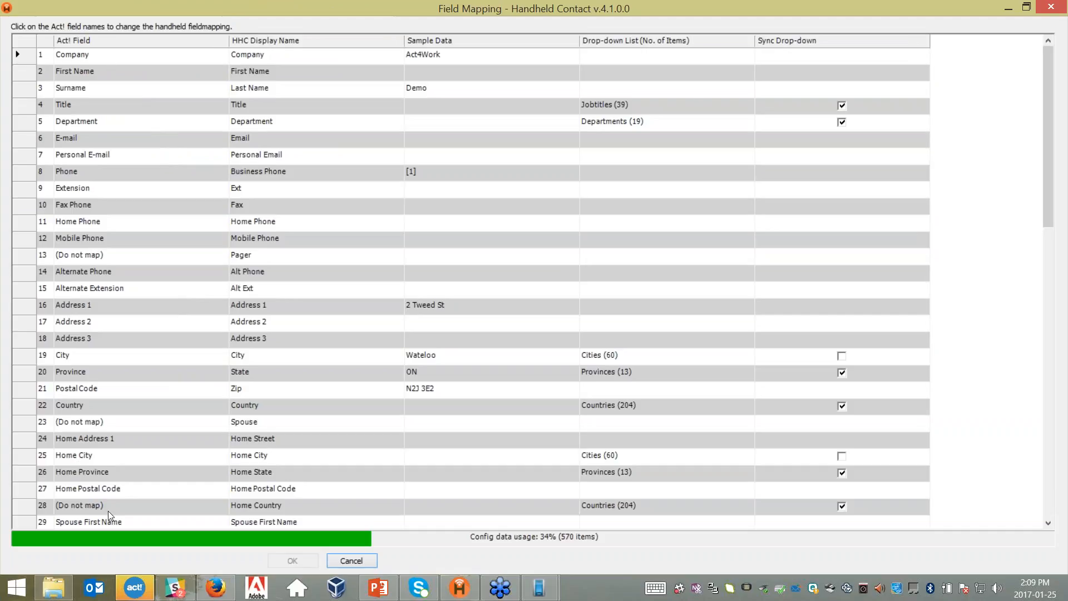
{"action": "left_click", "coordinate": [222, 524]}
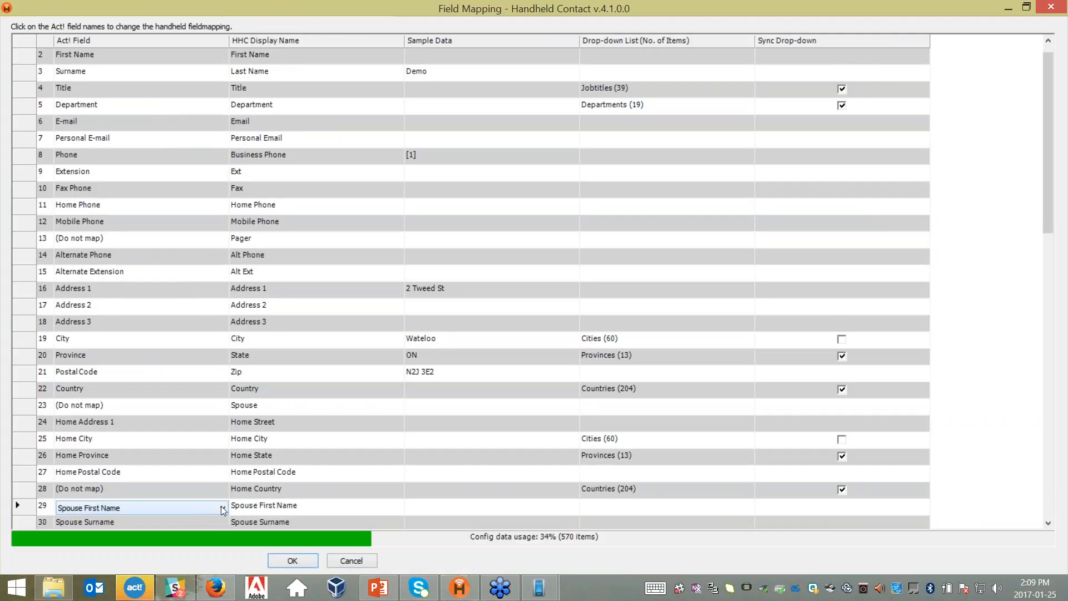
{"action": "left_click", "coordinate": [222, 508]}
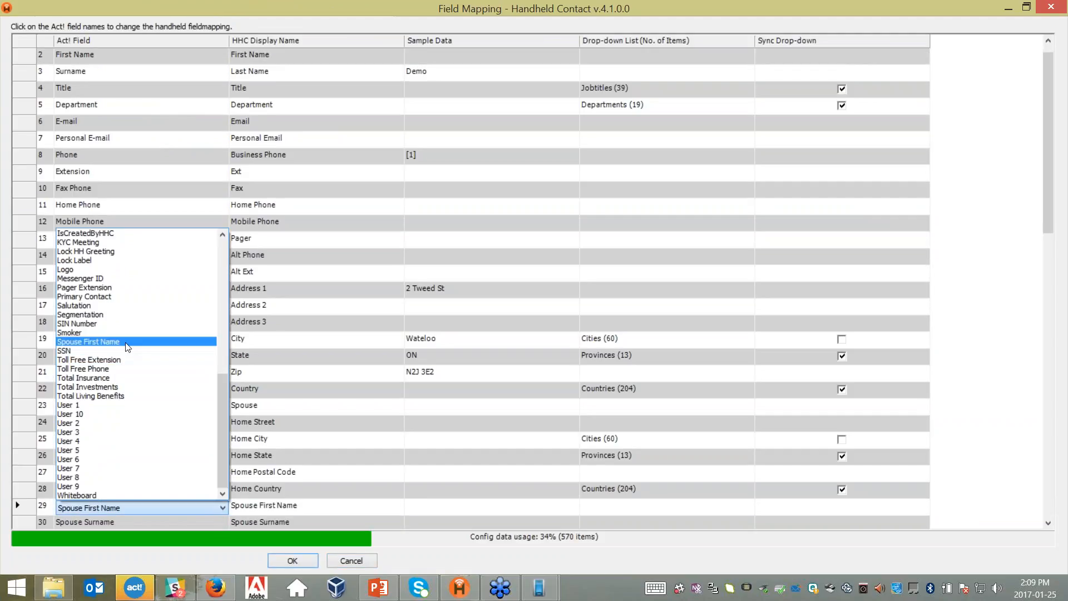
{"action": "left_click", "coordinate": [127, 342]}
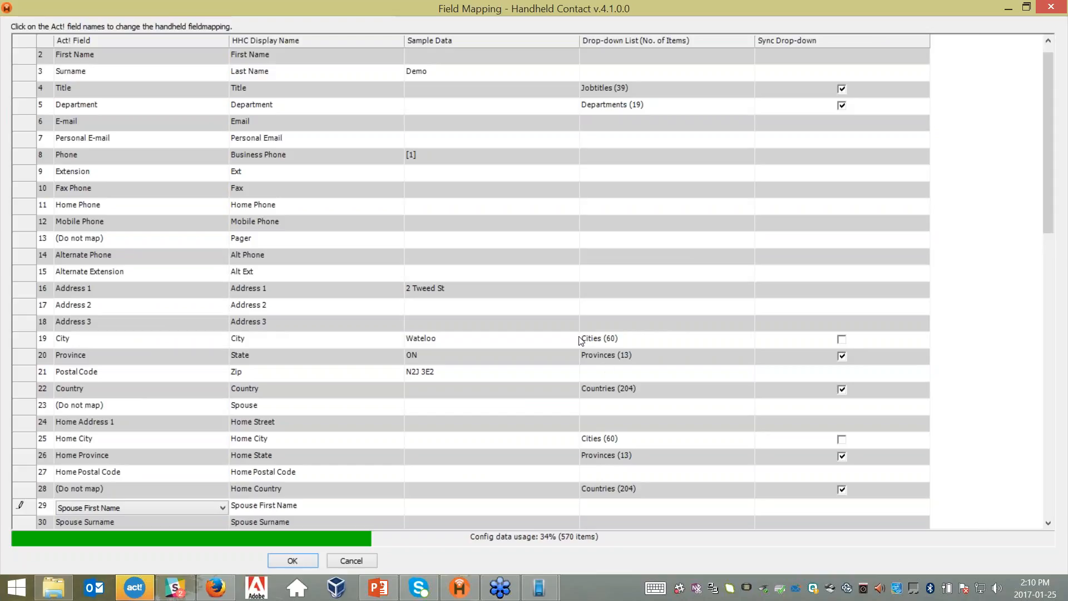
{"action": "left_click", "coordinate": [842, 339]}
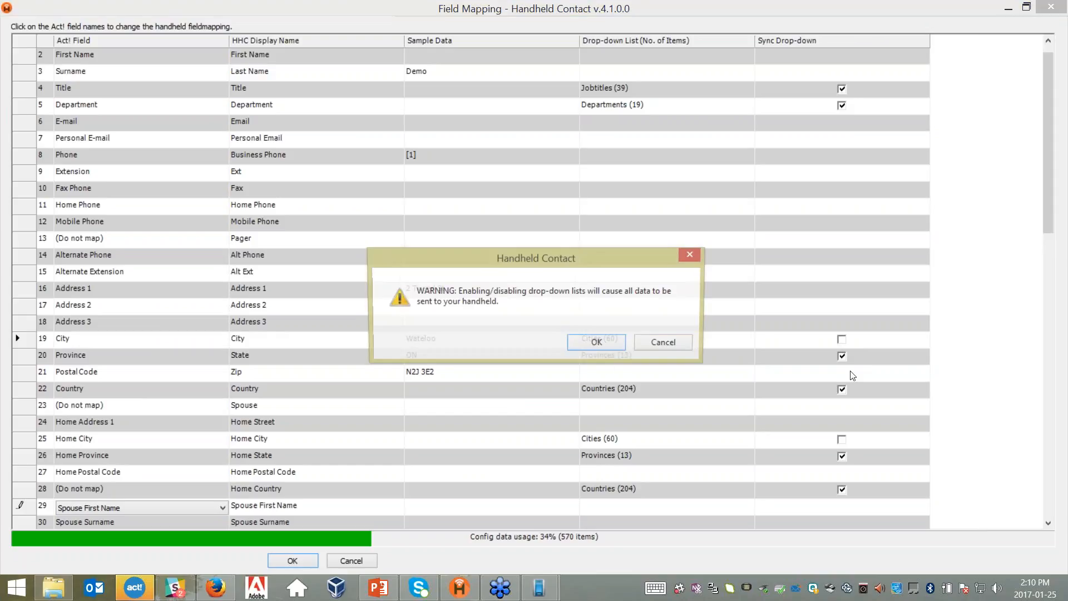
{"action": "left_click", "coordinate": [608, 343]}
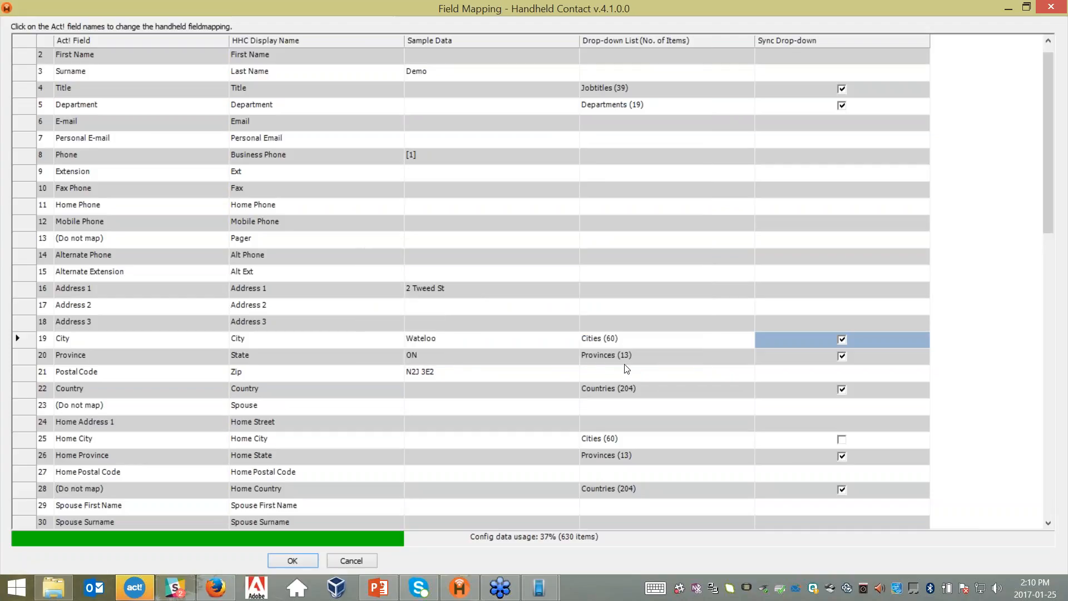
{"action": "left_click", "coordinate": [841, 339]}
{"action": "left_click", "coordinate": [1050, 388]}
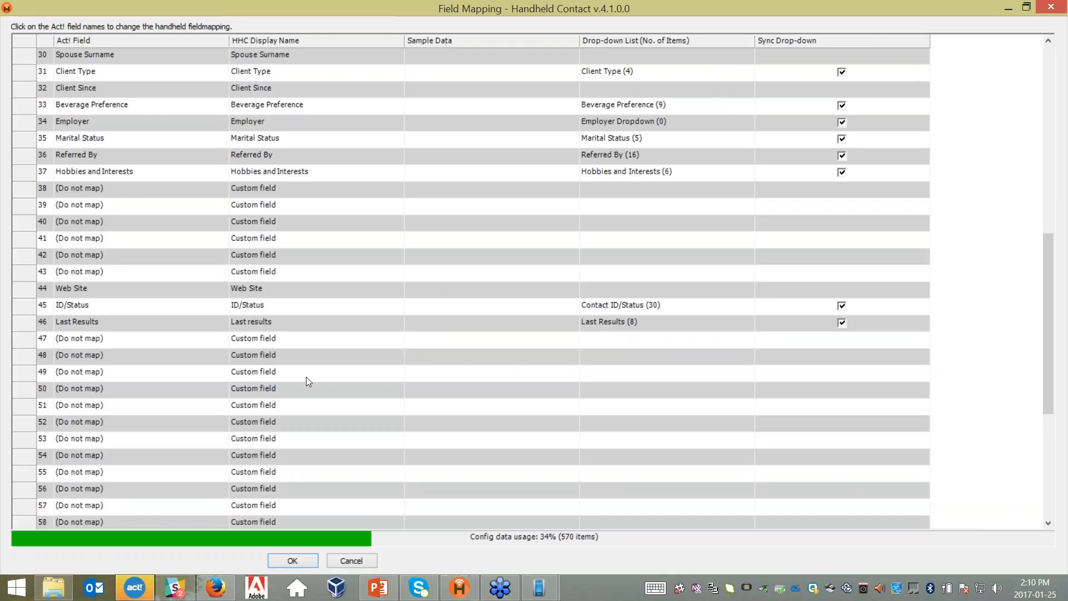
{"action": "left_click", "coordinate": [352, 561]}
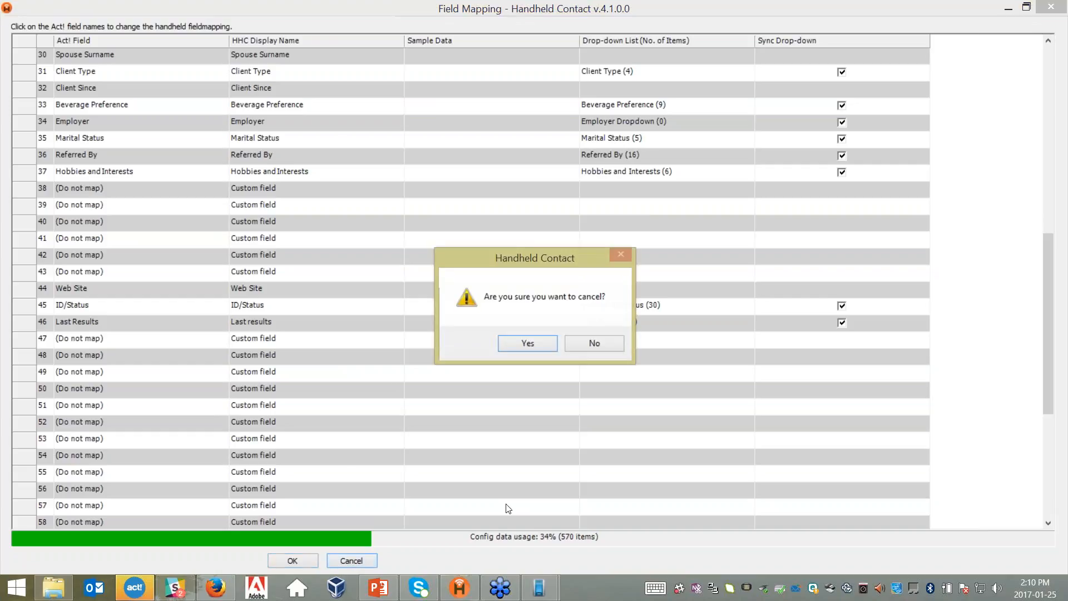
{"action": "left_click", "coordinate": [526, 343]}
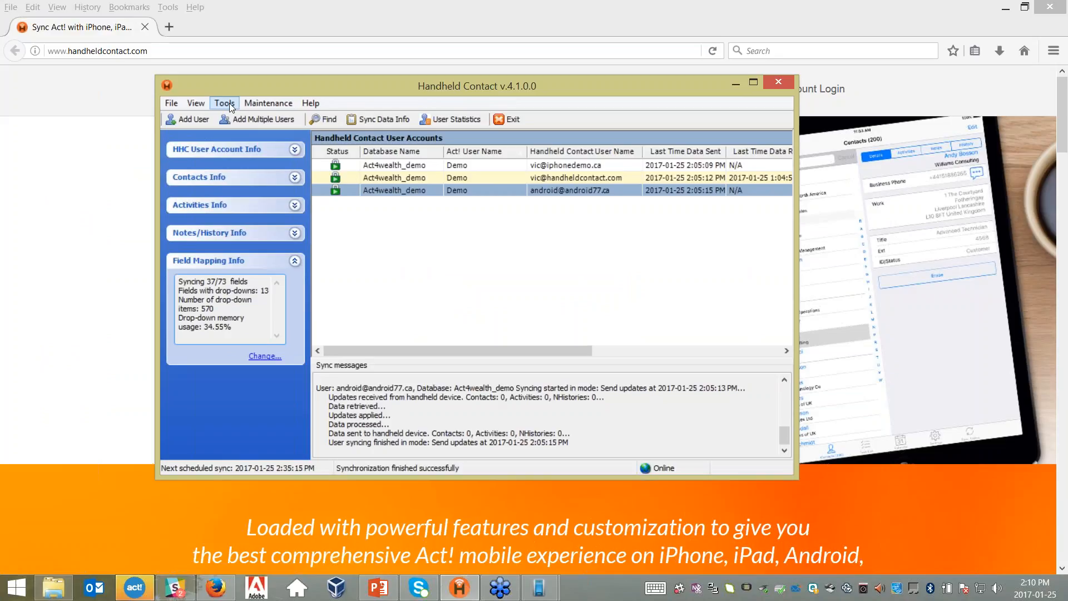
{"action": "left_click", "coordinate": [230, 103]}
{"action": "mouse_move", "coordinate": [210, 115]}
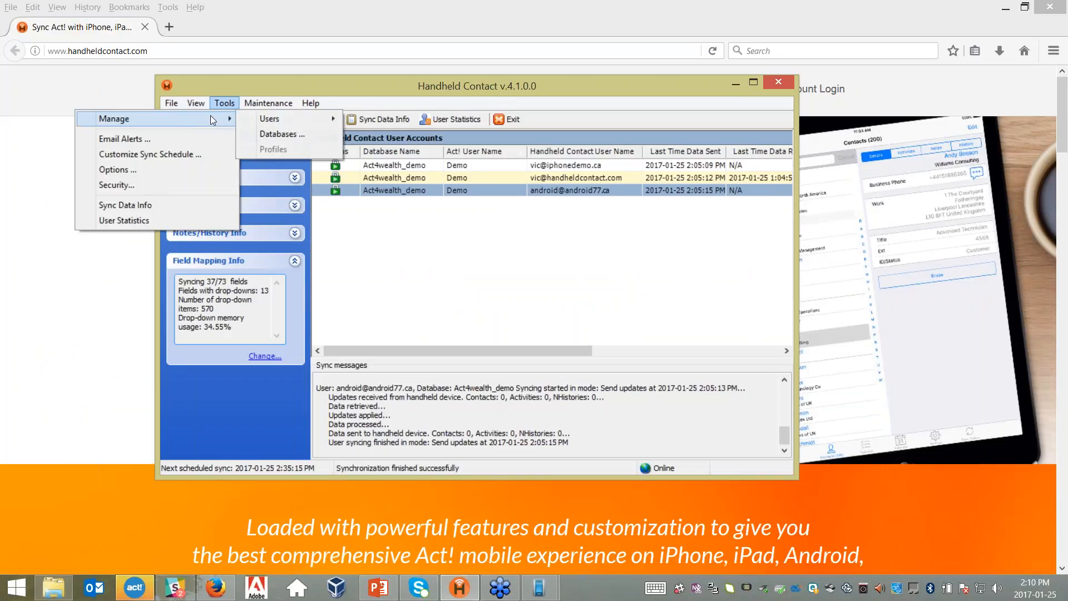
{"action": "left_click", "coordinate": [288, 134]}
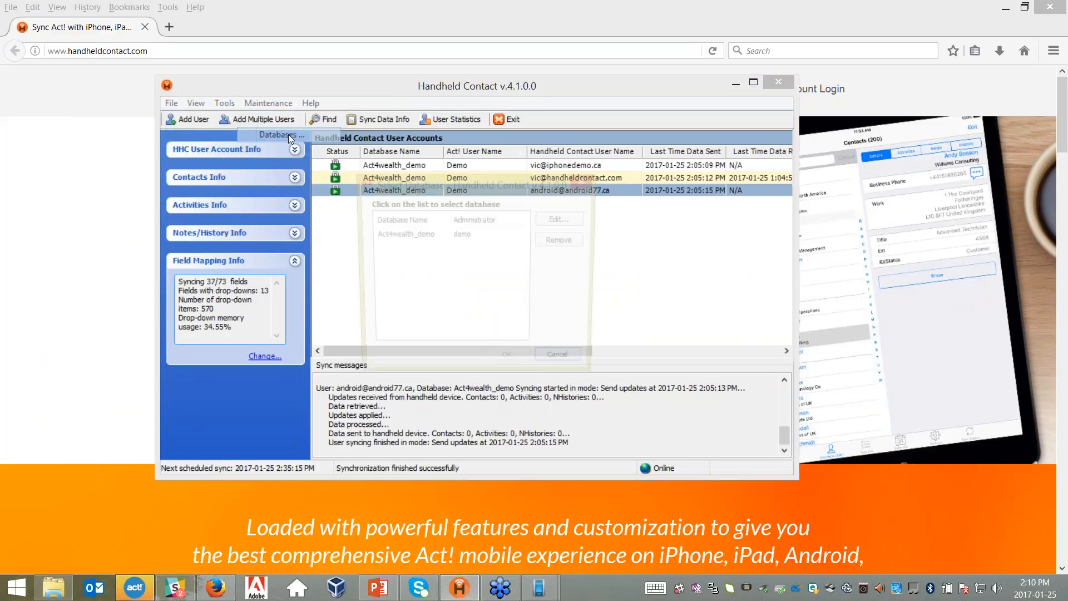
{"action": "left_click", "coordinate": [404, 234]}
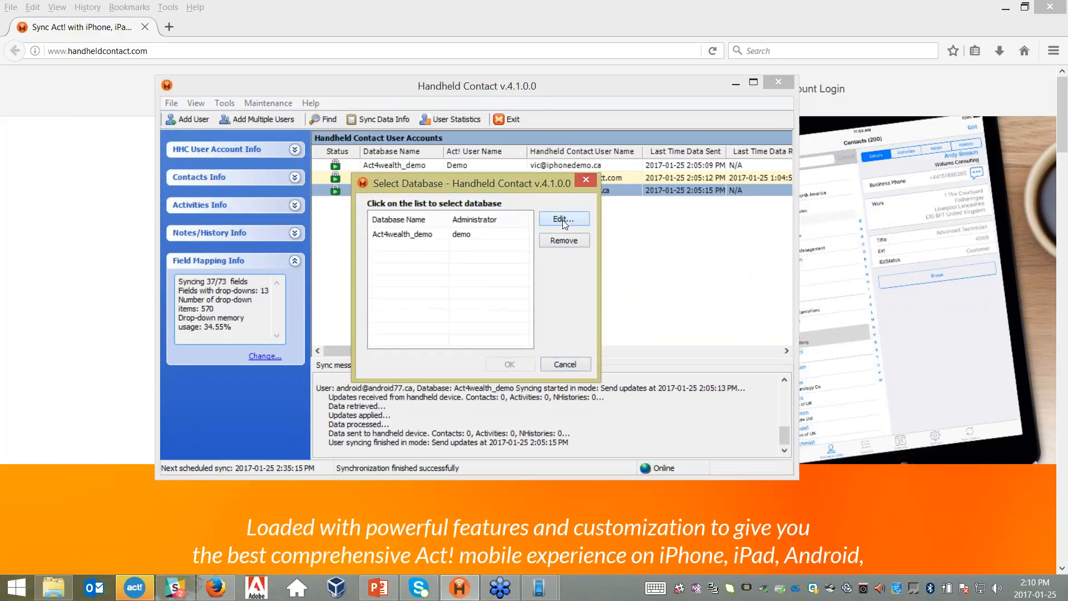
{"action": "left_click", "coordinate": [562, 218]}
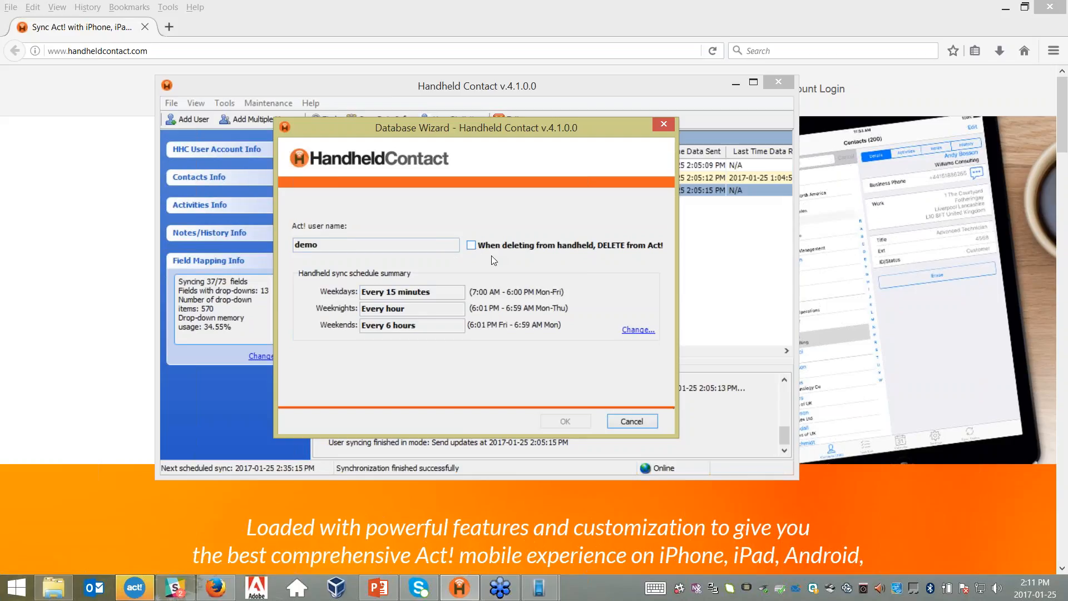
{"action": "left_click", "coordinate": [619, 421]}
{"action": "left_click", "coordinate": [563, 365]}
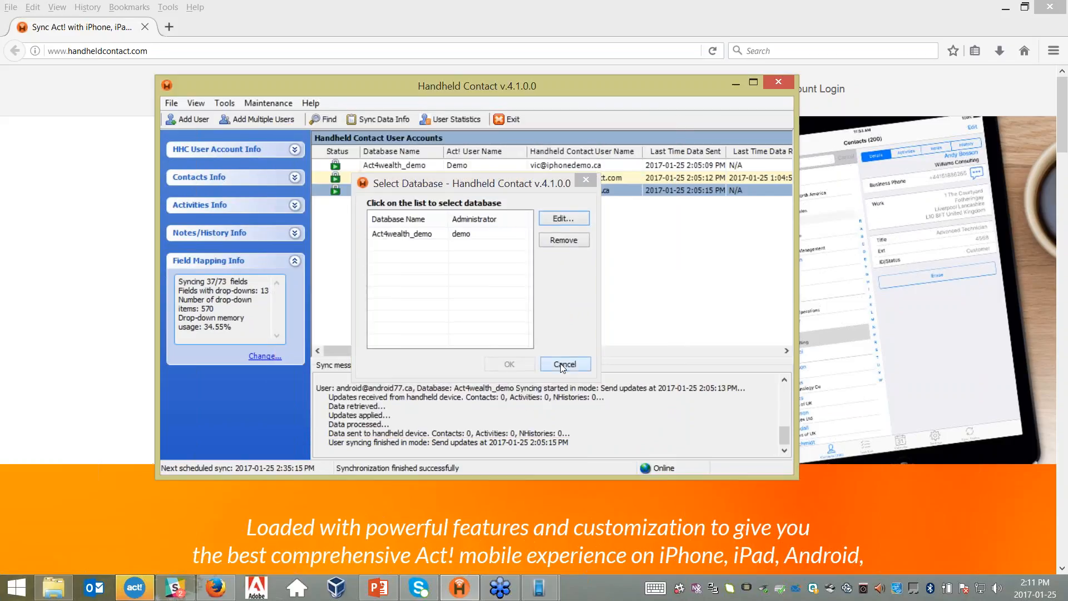
{"action": "left_click", "coordinate": [231, 104]}
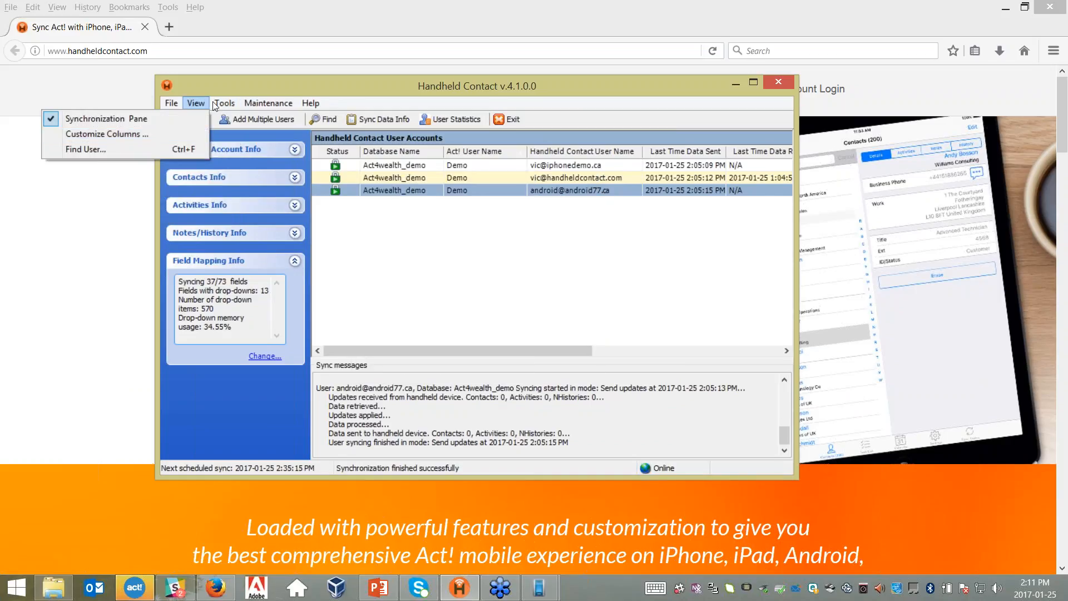
- In Customize Sync Schedule, uncheck hour 3 for every day from Sunday through Saturday
{"action": "left_click", "coordinate": [195, 155]}
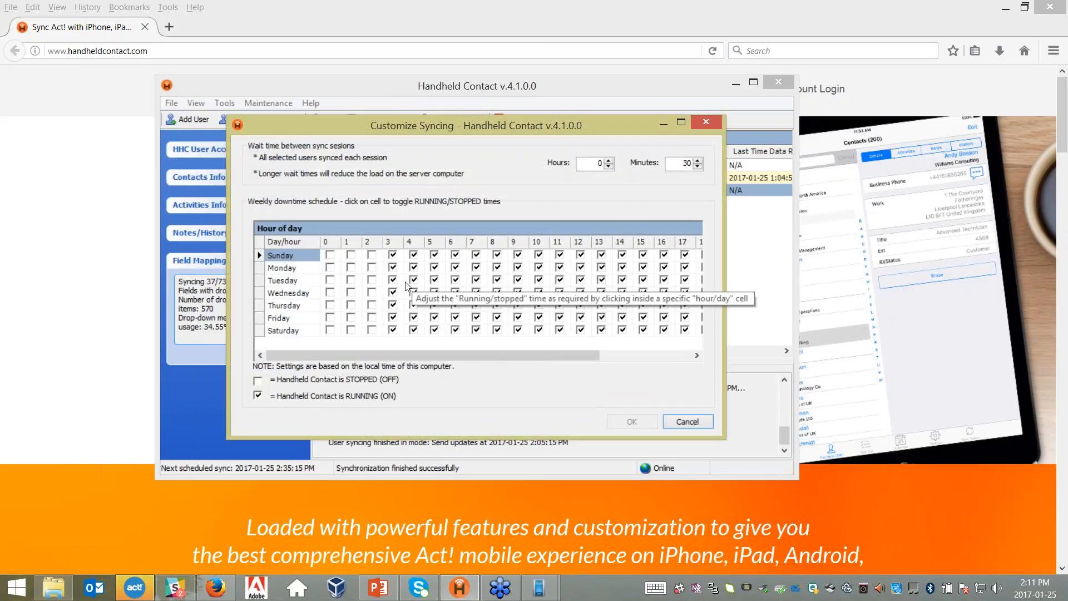
{"action": "left_click", "coordinate": [393, 256]}
{"action": "left_click", "coordinate": [393, 268]}
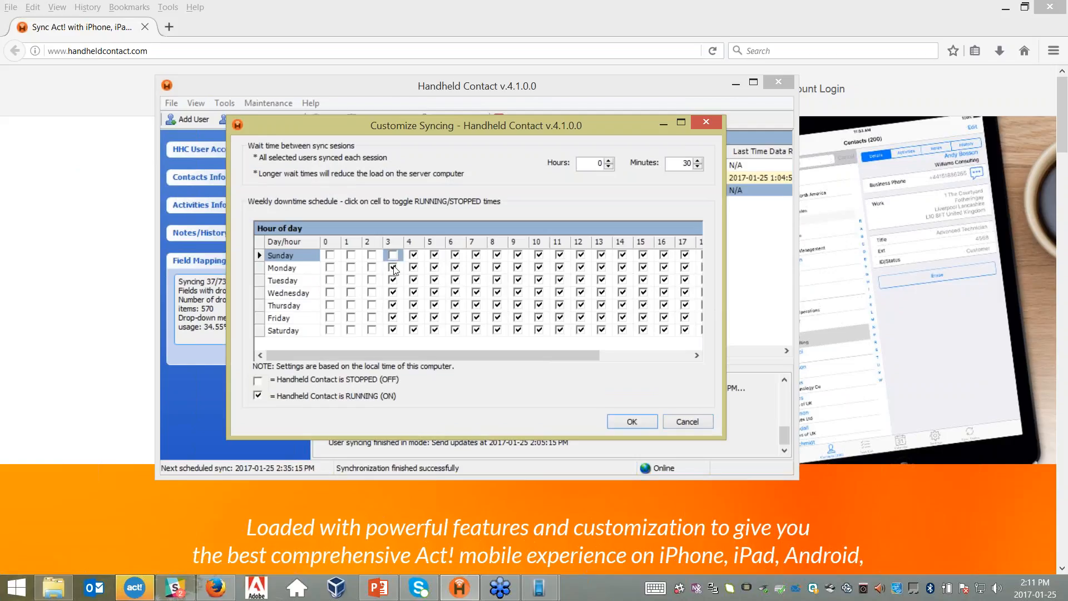
{"action": "left_click", "coordinate": [393, 280]}
{"action": "left_click", "coordinate": [392, 293]}
{"action": "left_click", "coordinate": [393, 305]}
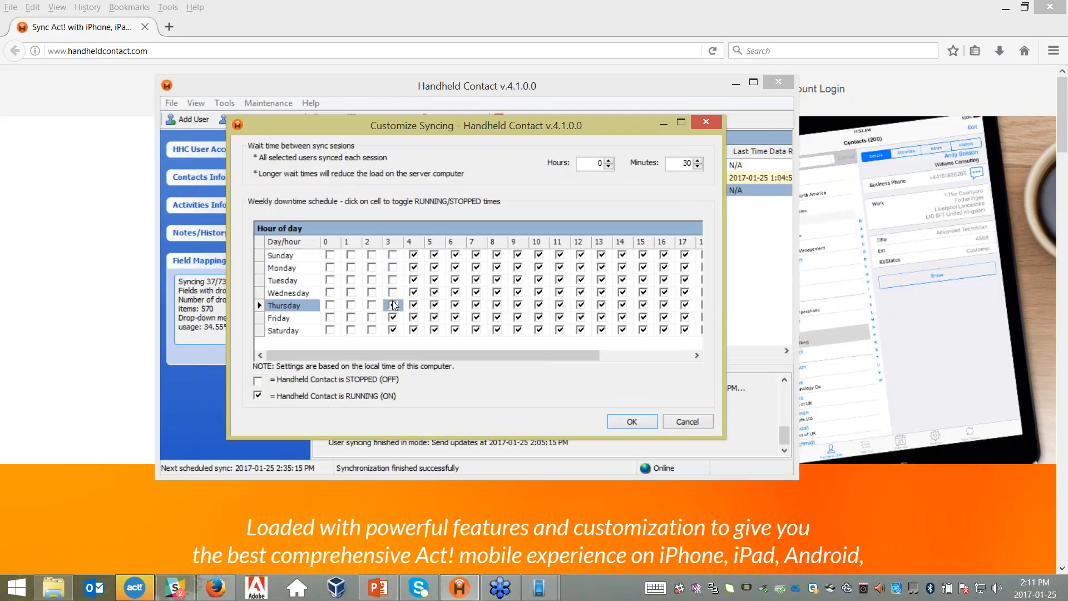
{"action": "left_click", "coordinate": [393, 317]}
{"action": "left_click", "coordinate": [393, 330]}
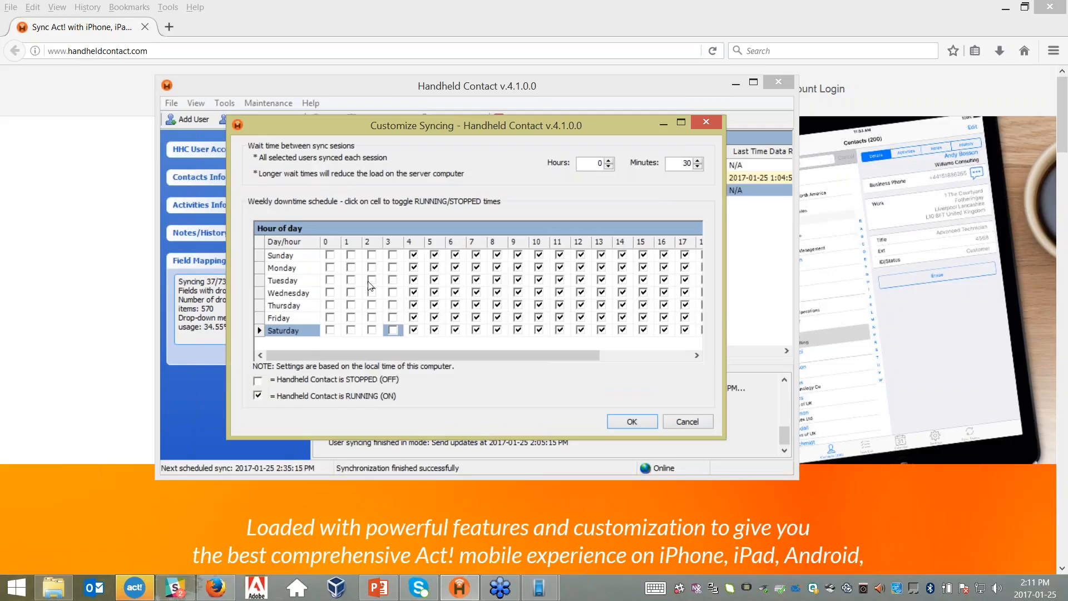
- Discard the sync schedule changes and bring up the Tools menu
{"action": "left_click", "coordinate": [681, 424]}
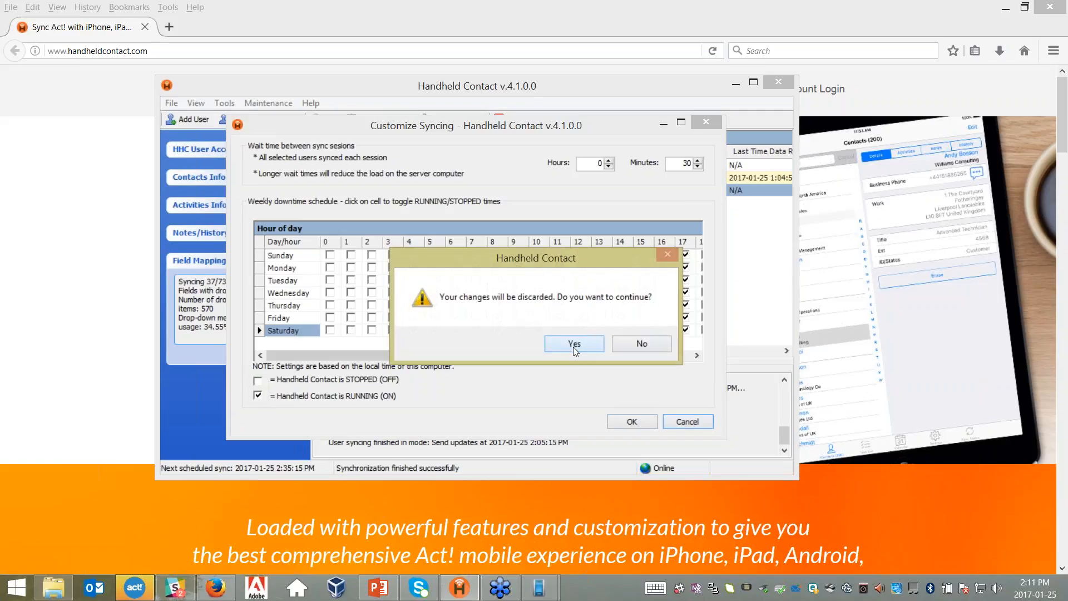
{"action": "left_click", "coordinate": [573, 346]}
{"action": "left_click", "coordinate": [224, 103]}
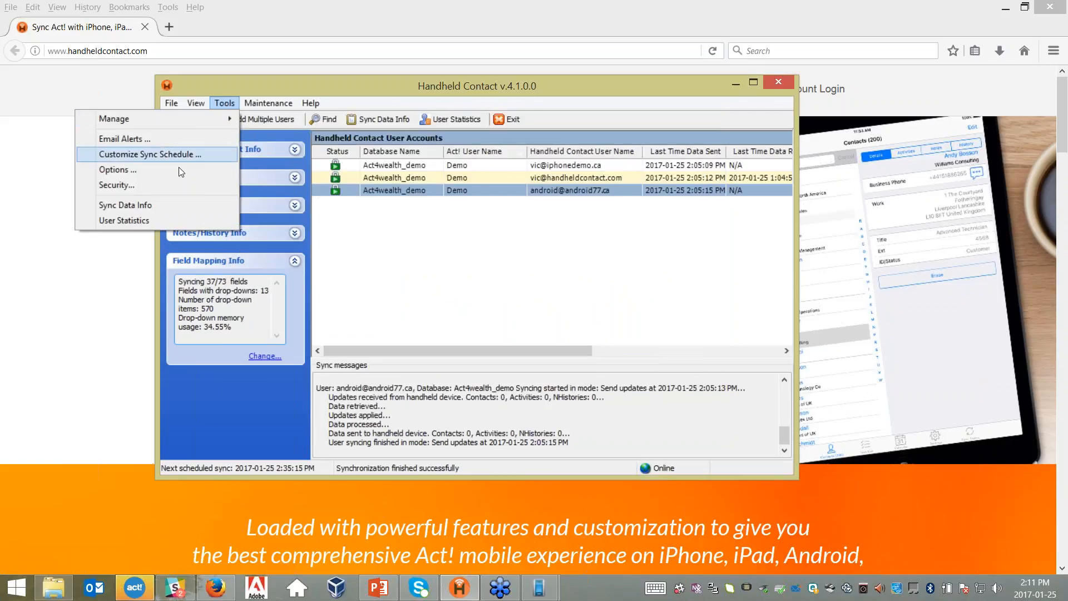
- Choose Security Settings and enter the administrator password
{"action": "left_click", "coordinate": [115, 184]}
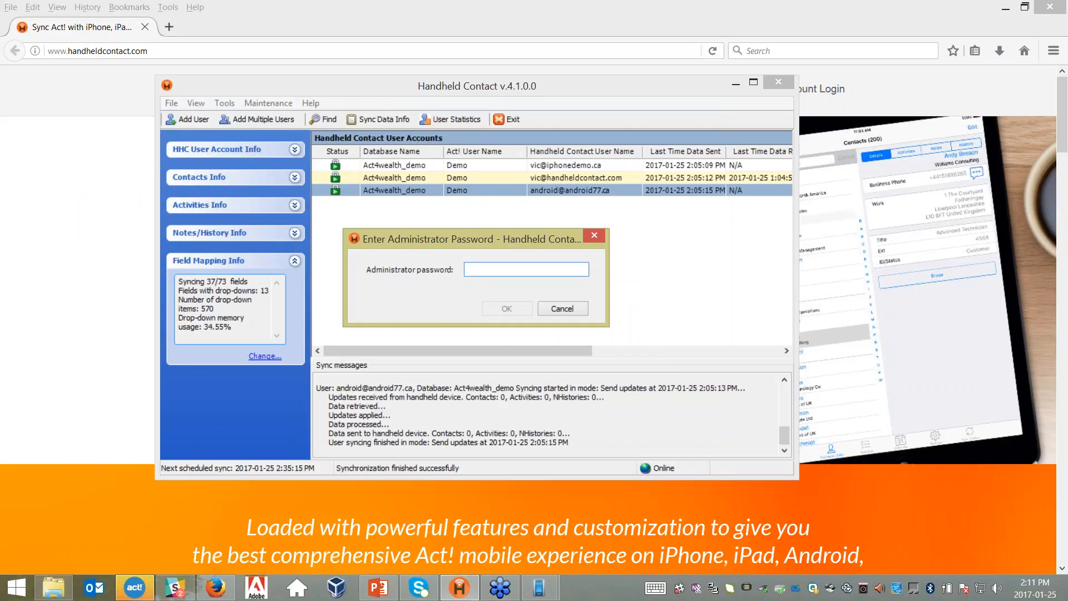
{"action": "type", "text": "****"}
- Confirm the password, try a 1-minute auto-lock, then restore auto-lock to 5 minutes
{"action": "left_click", "coordinate": [508, 309]}
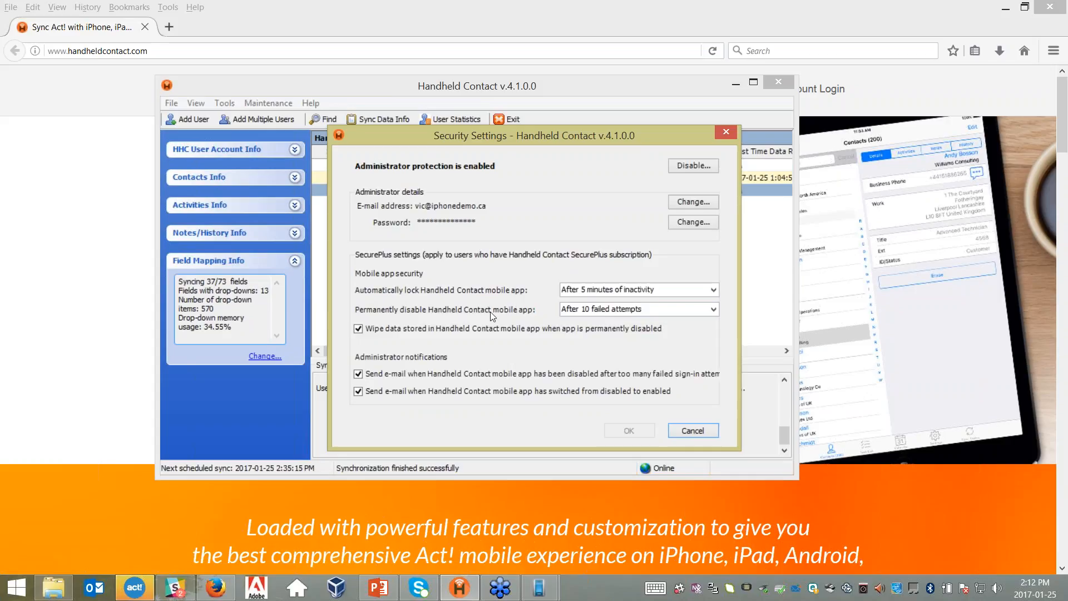
{"action": "left_click", "coordinate": [714, 290]}
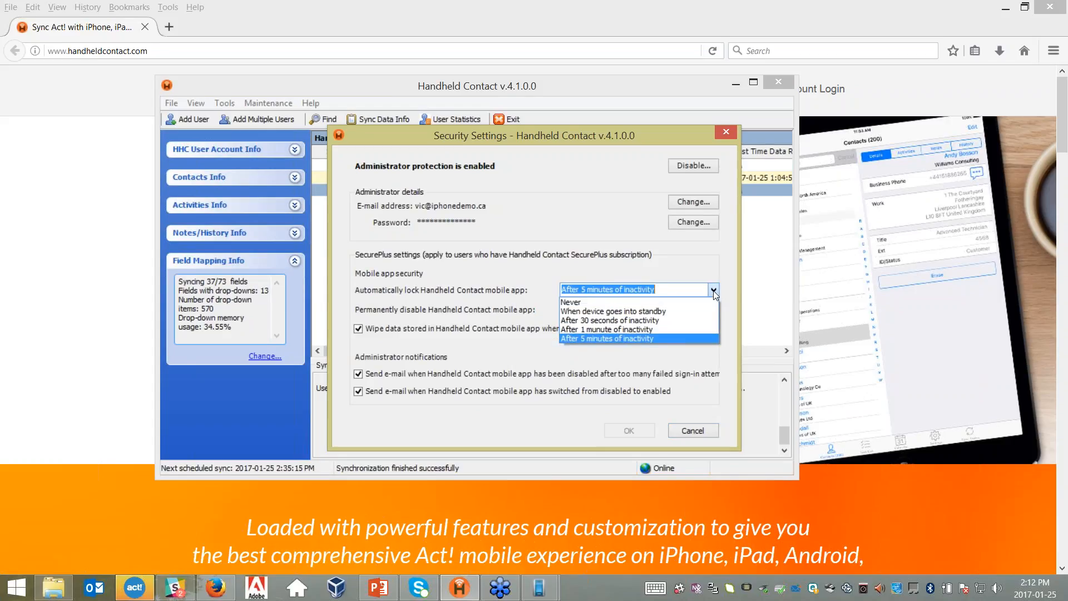
{"action": "left_click", "coordinate": [621, 331]}
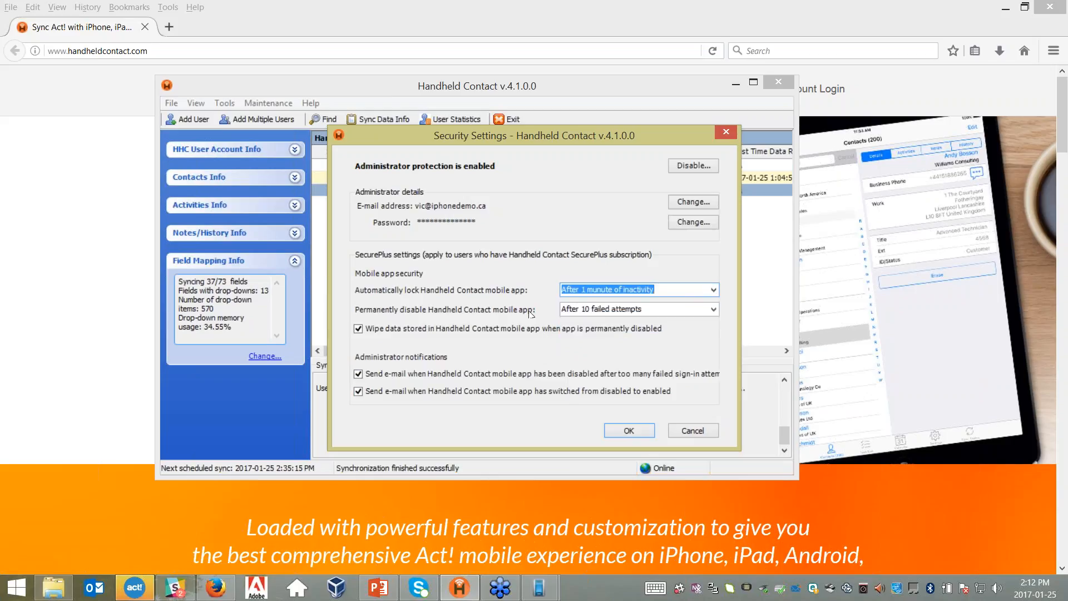
{"action": "left_click", "coordinate": [713, 290]}
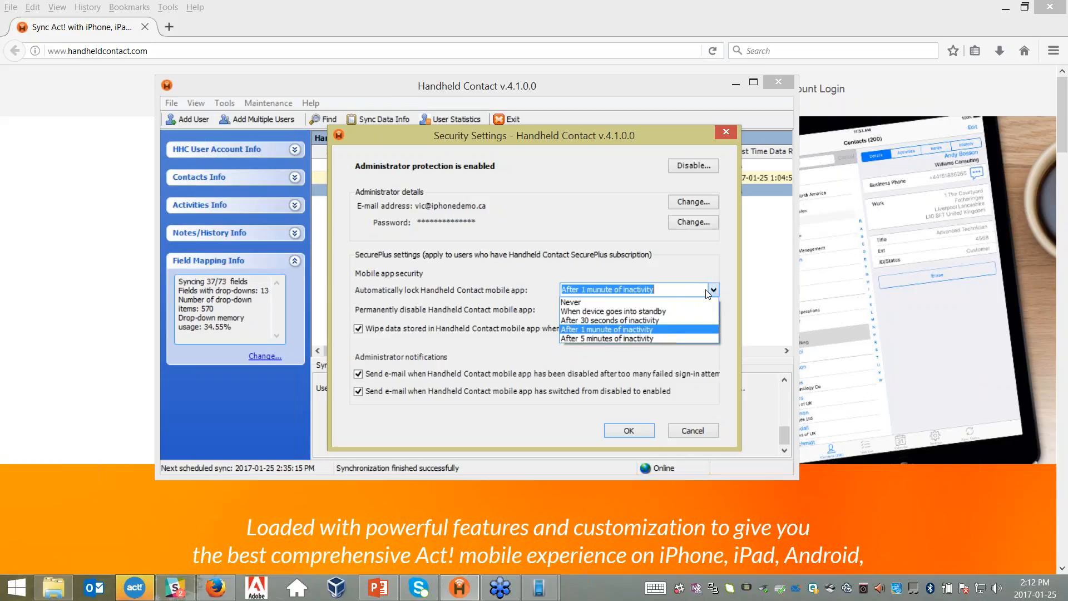
{"action": "left_click", "coordinate": [623, 338]}
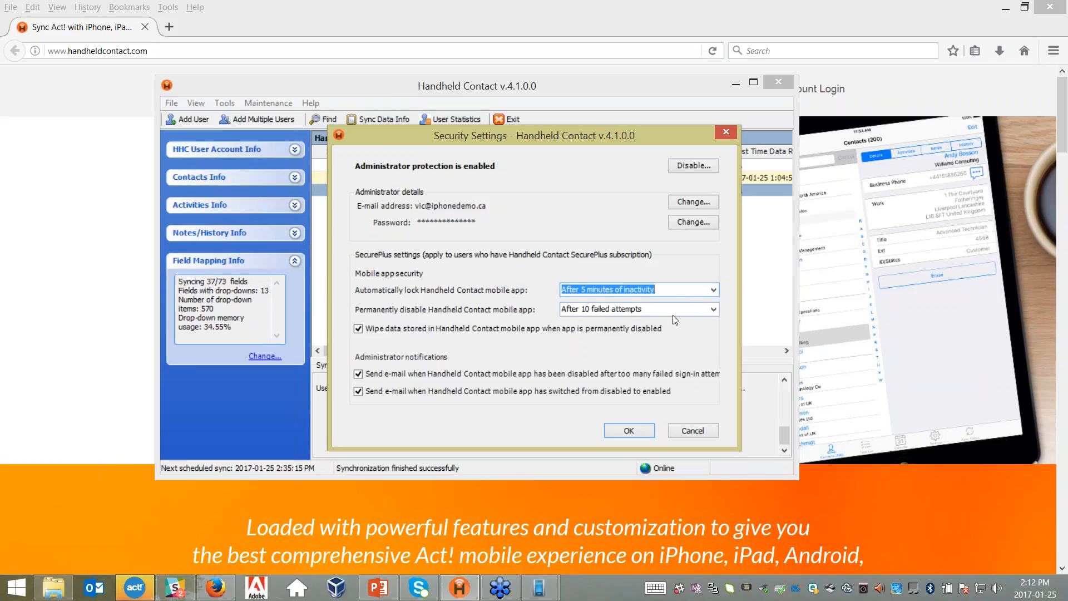
- Set Permanently disable to after 6 failed attempts, briefly trying 3 first
{"action": "left_click", "coordinate": [713, 310]}
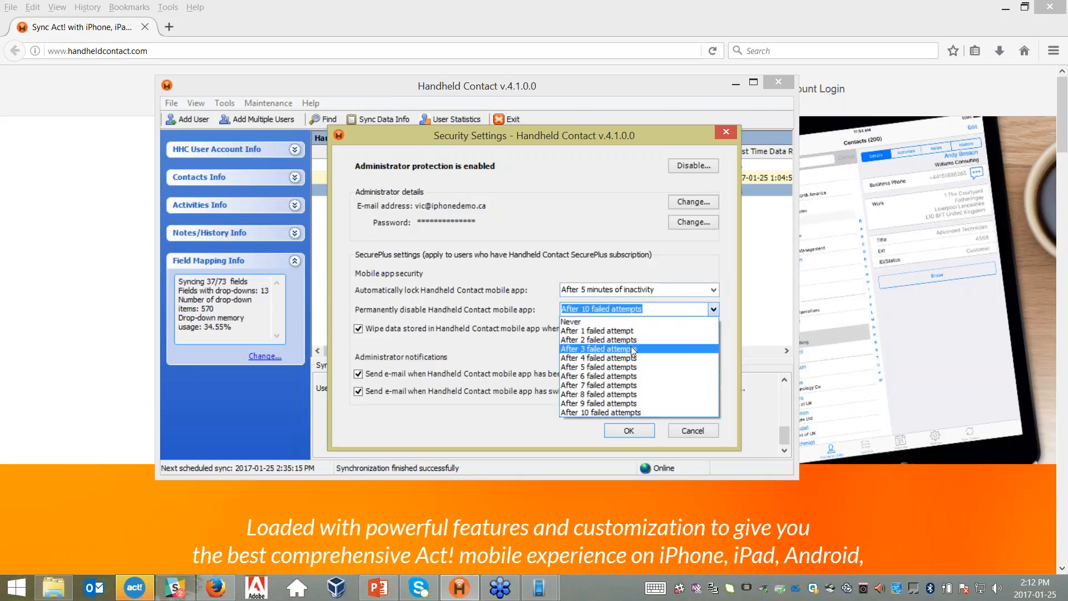
{"action": "left_click", "coordinate": [640, 351]}
{"action": "left_click", "coordinate": [713, 310]}
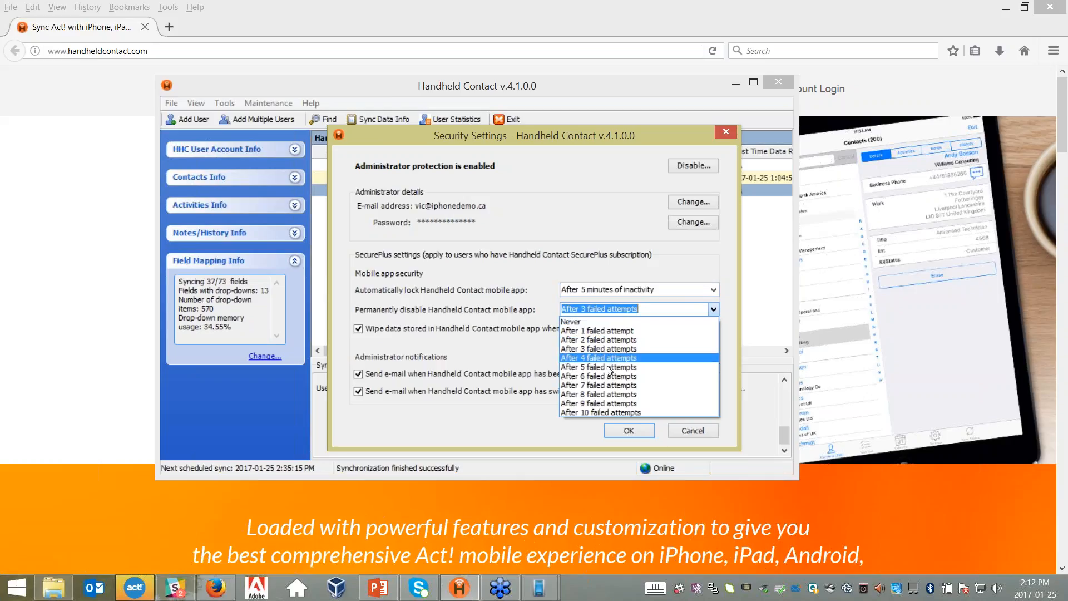
{"action": "left_click", "coordinate": [602, 371]}
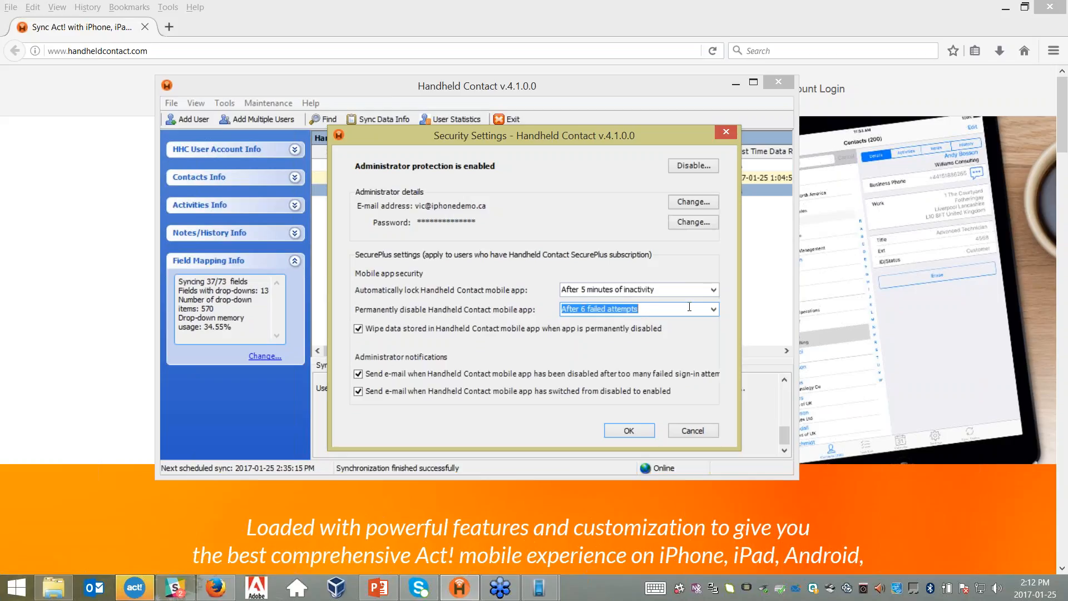
{"action": "left_click", "coordinate": [358, 329]}
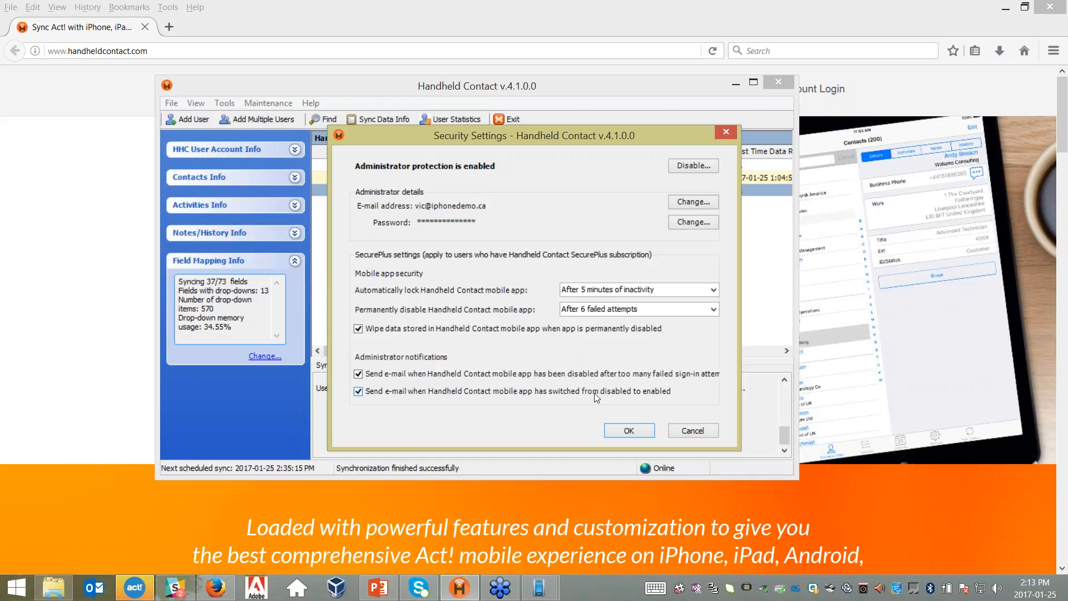
- Cancel Security Settings and confirm discarding the changes
{"action": "left_click", "coordinate": [689, 434]}
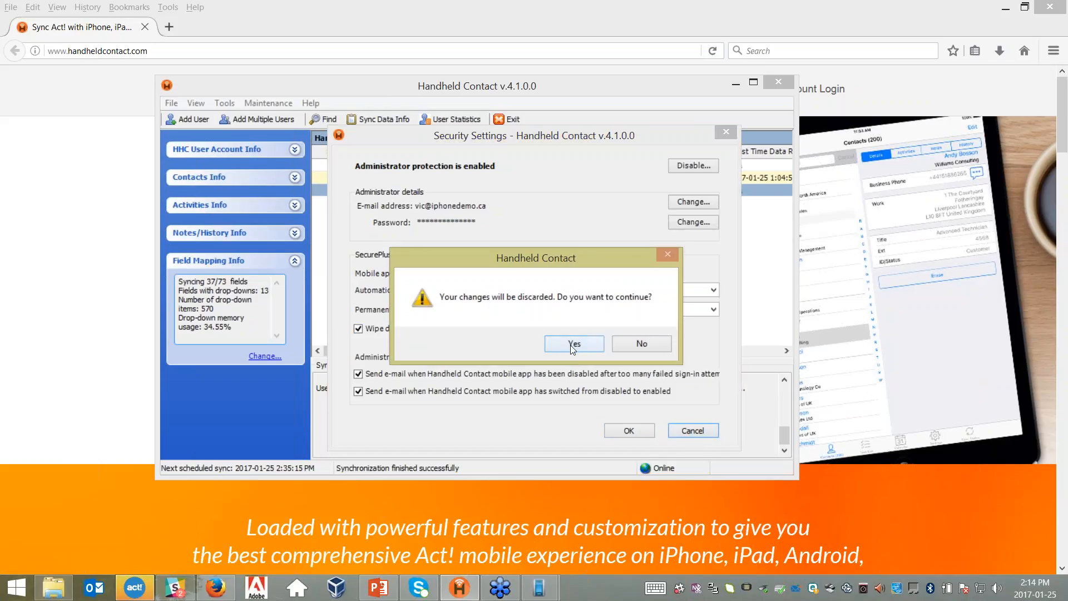
{"action": "left_click", "coordinate": [572, 345]}
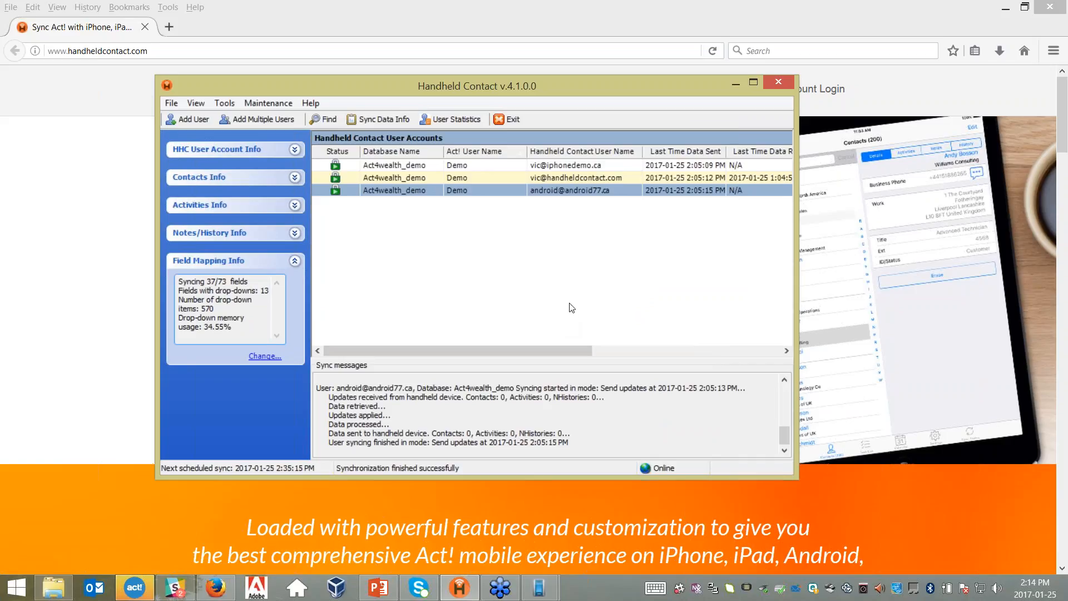
- Bring the SM-G900W8 mirror window forward, close notifications, and unlock the app with its password
{"action": "left_click", "coordinate": [539, 589]}
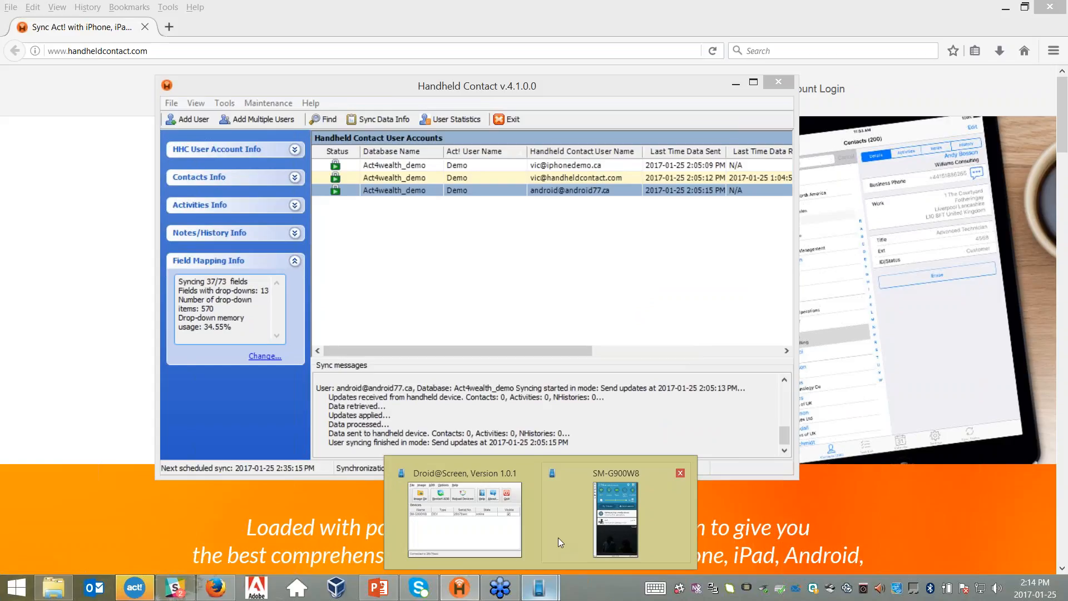
{"action": "left_click", "coordinate": [616, 514]}
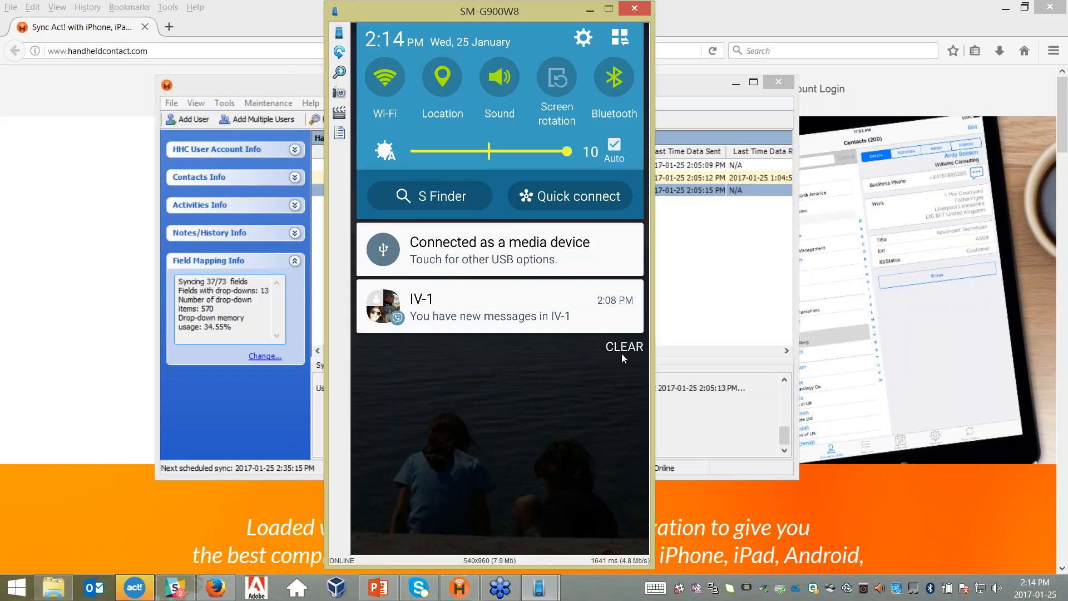
{"action": "left_click", "coordinate": [622, 356]}
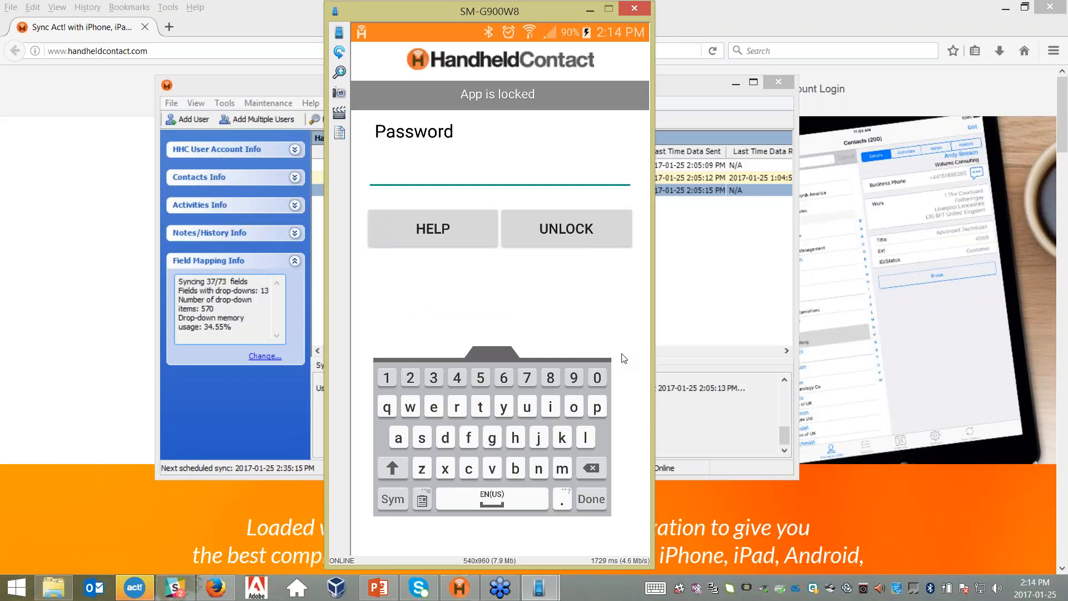
{"action": "type", "text": "••••"}
{"action": "key", "text": "Return"}
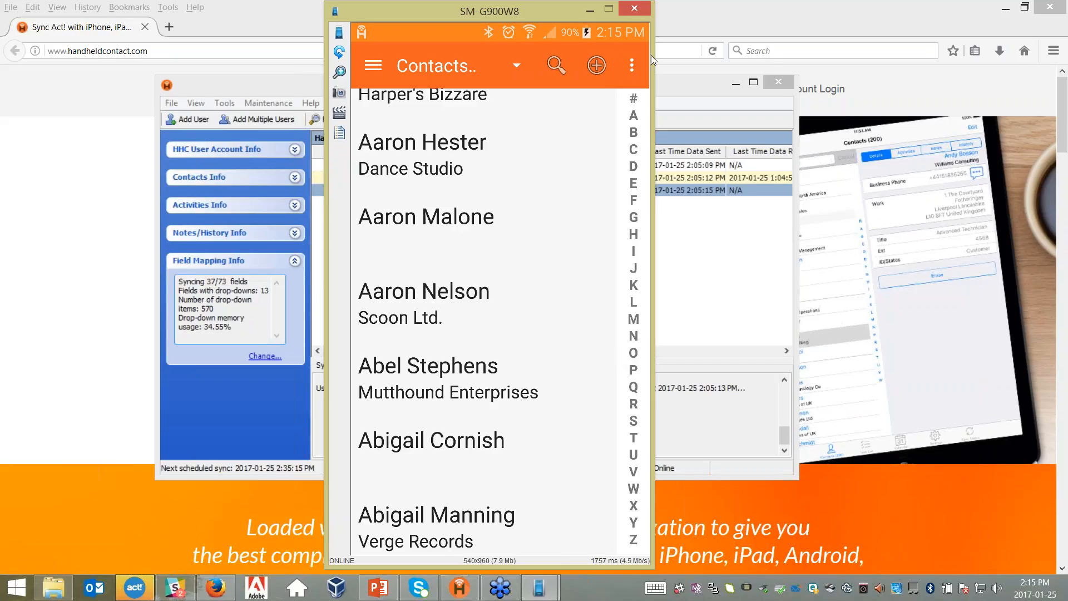
- From the phone's three-dot menu choose Additional field and scroll through the field options
{"action": "left_click", "coordinate": [637, 64]}
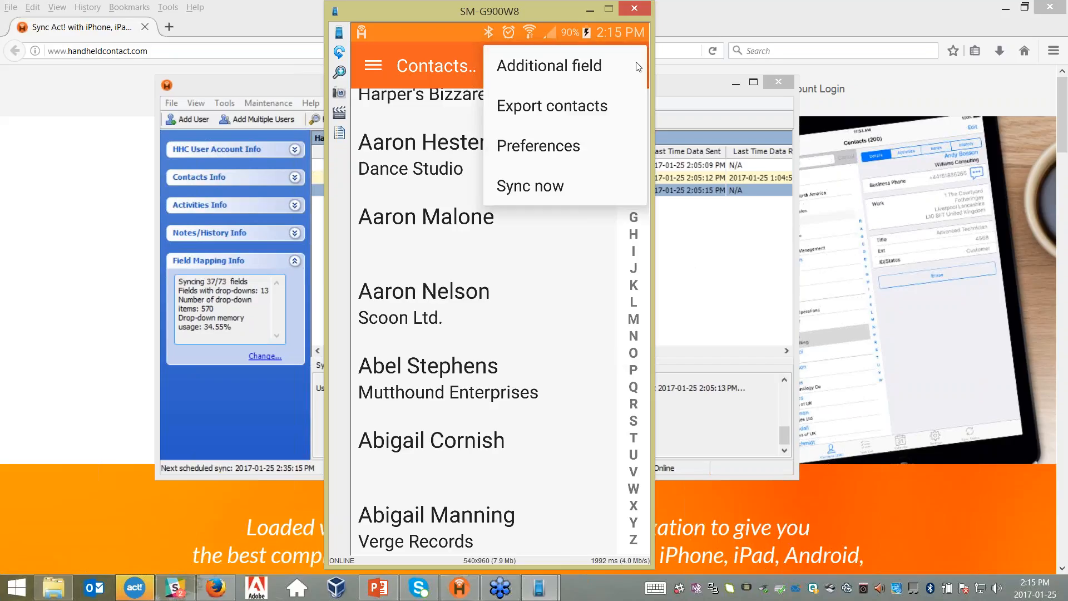
{"action": "left_click", "coordinate": [638, 66]}
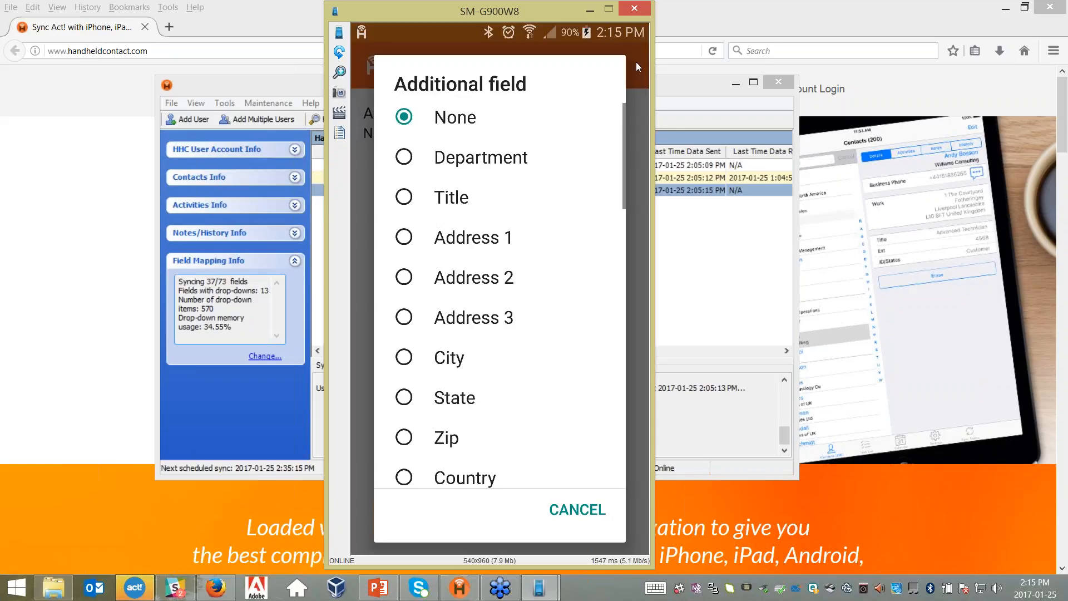
{"action": "scroll", "coordinate": [638, 67], "scroll_direction": "down", "scroll_amount": 5}
{"action": "scroll", "coordinate": [638, 67], "scroll_direction": "down", "scroll_amount": 5}
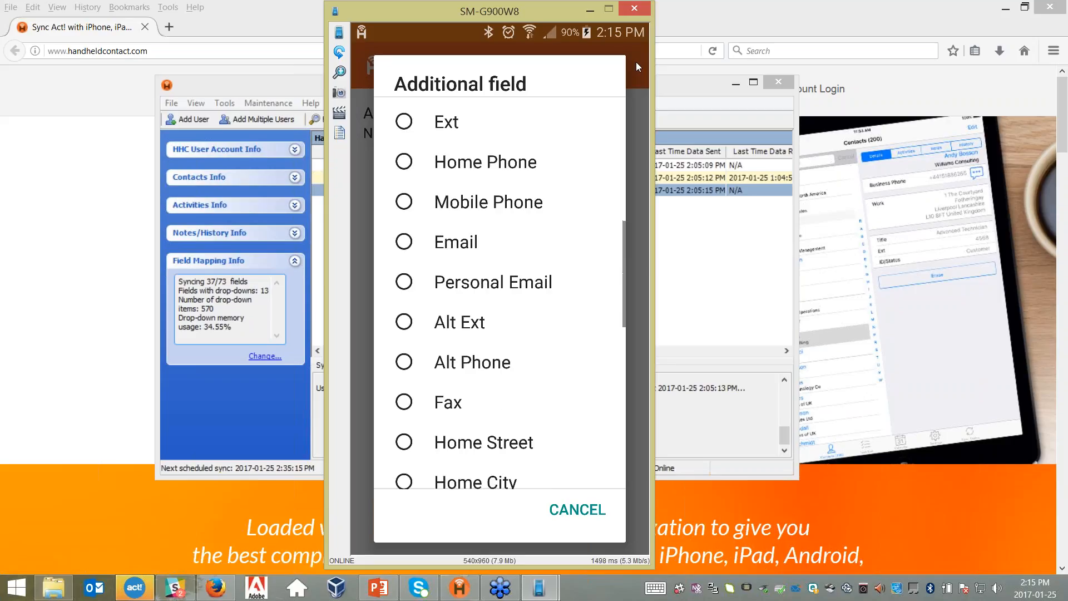
{"action": "scroll", "coordinate": [638, 66], "scroll_direction": "down", "scroll_amount": 5}
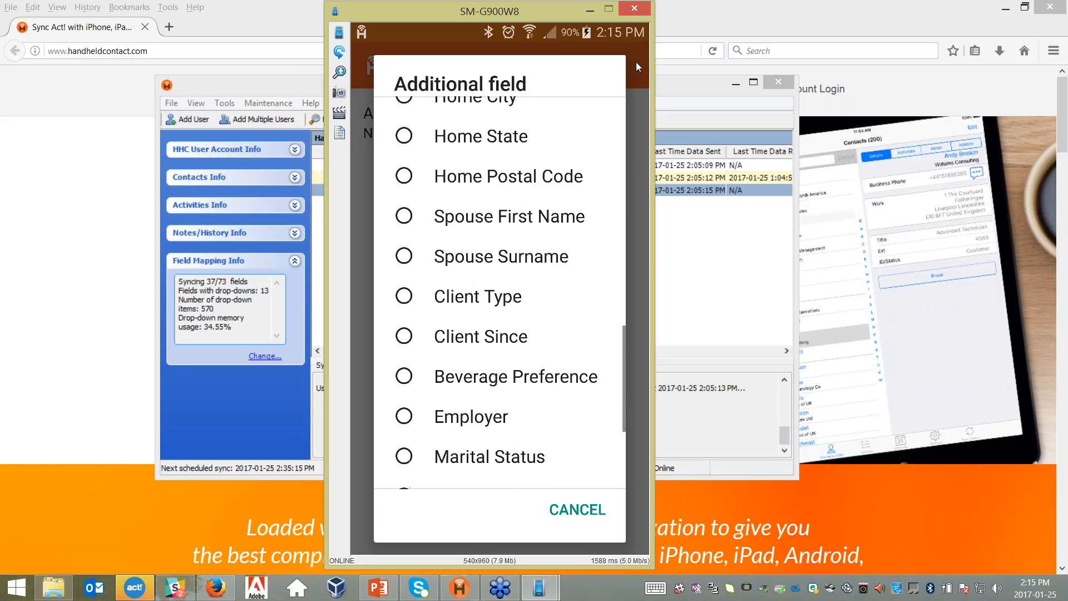
{"action": "scroll", "coordinate": [637, 66], "scroll_direction": "down", "scroll_amount": 5}
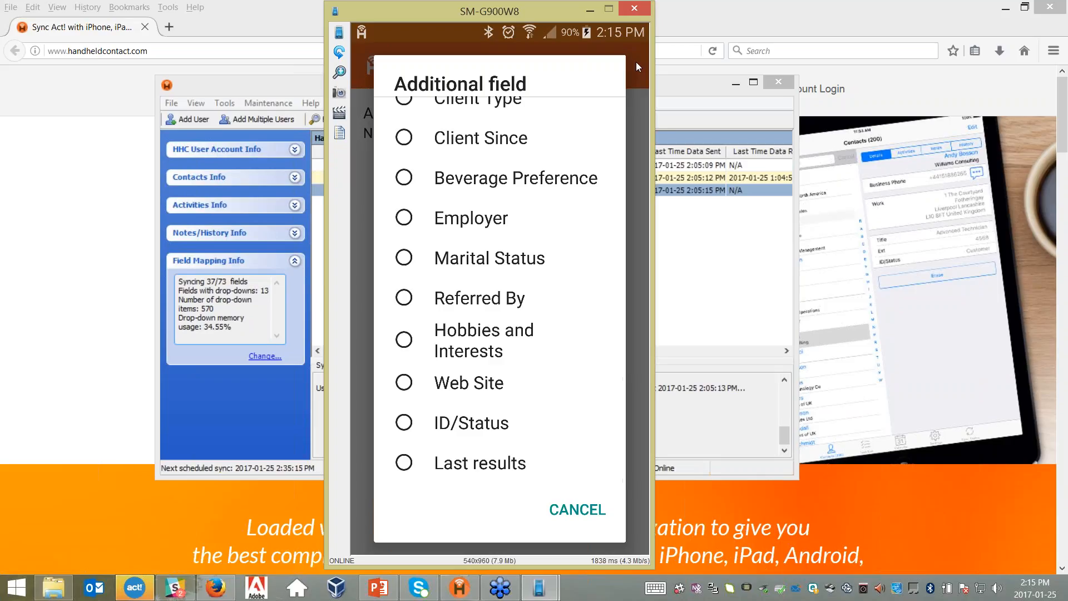
{"action": "scroll", "coordinate": [637, 67], "scroll_direction": "up", "scroll_amount": 5}
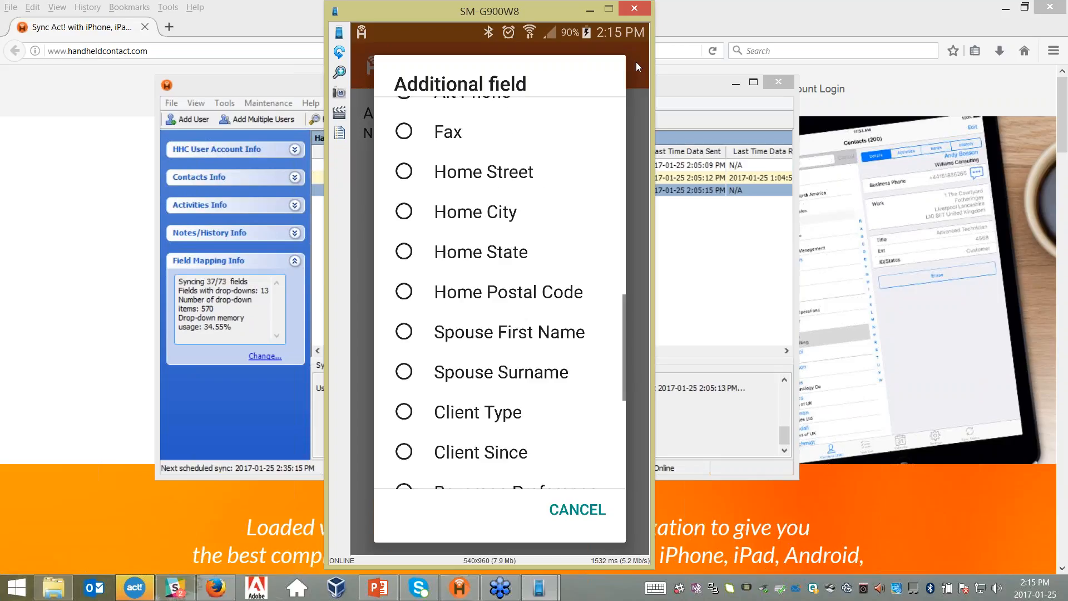
{"action": "scroll", "coordinate": [637, 66], "scroll_direction": "up", "scroll_amount": 5}
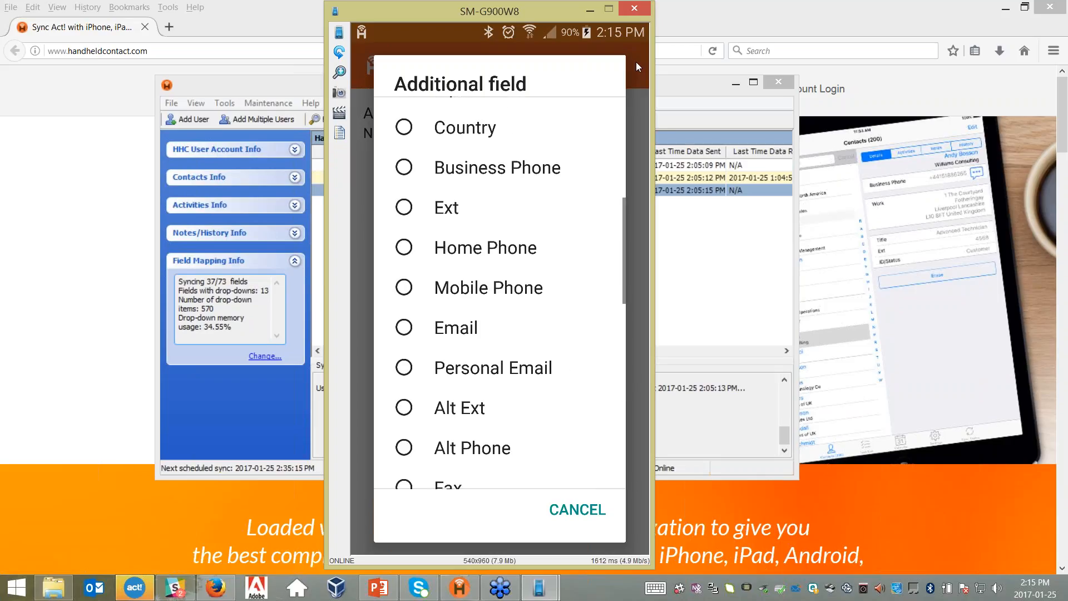
{"action": "scroll", "coordinate": [636, 62], "scroll_direction": "up", "scroll_amount": 5}
{"action": "scroll", "coordinate": [636, 62], "scroll_direction": "down", "scroll_amount": 3}
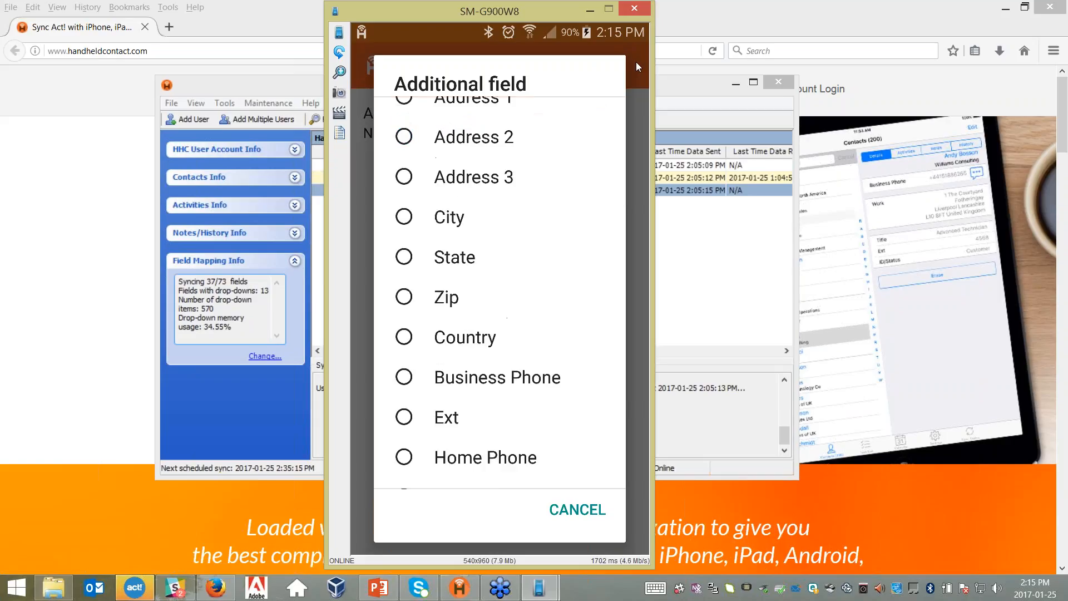
{"action": "scroll", "coordinate": [636, 62], "scroll_direction": "up", "scroll_amount": 1}
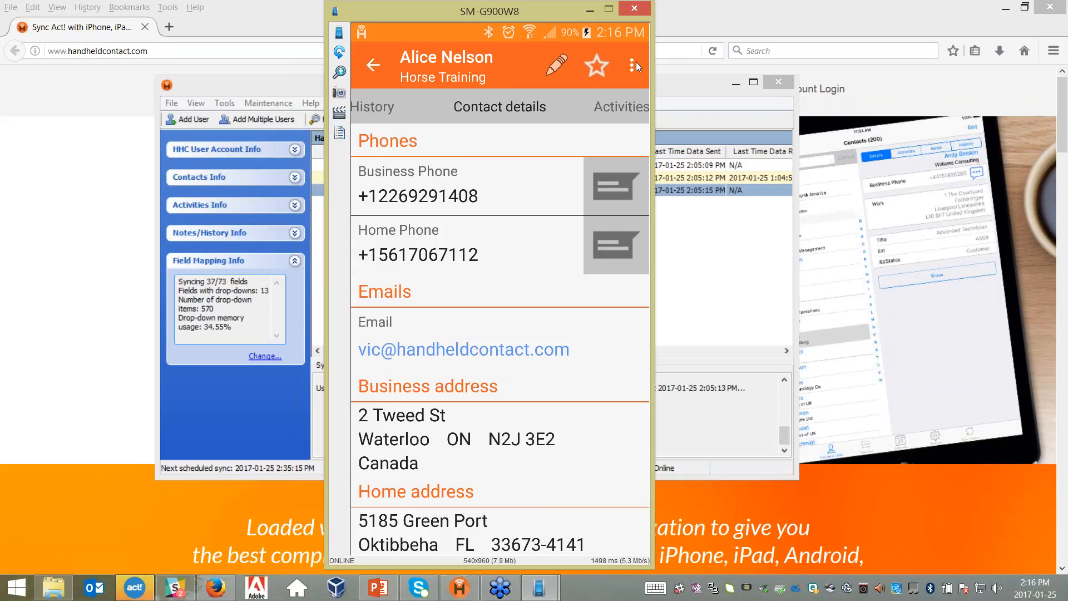
- Show the Horse Training contact's Waterloo business address on a map
{"action": "left_click", "coordinate": [393, 420]}
- Start an email to the contact and move on to its subject line
{"action": "left_click", "coordinate": [450, 350]}
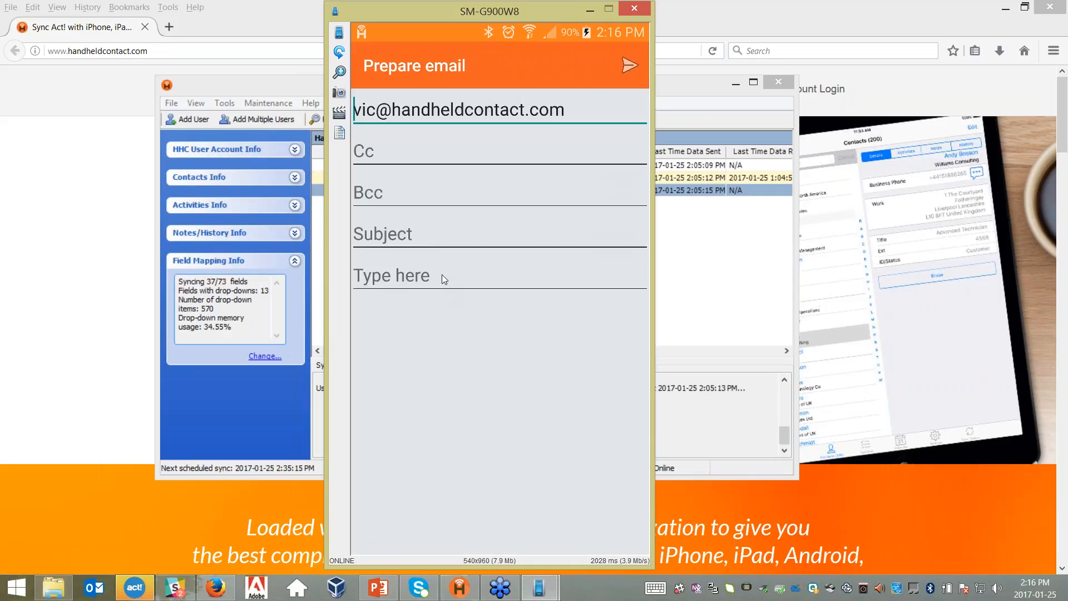
{"action": "left_click", "coordinate": [422, 231]}
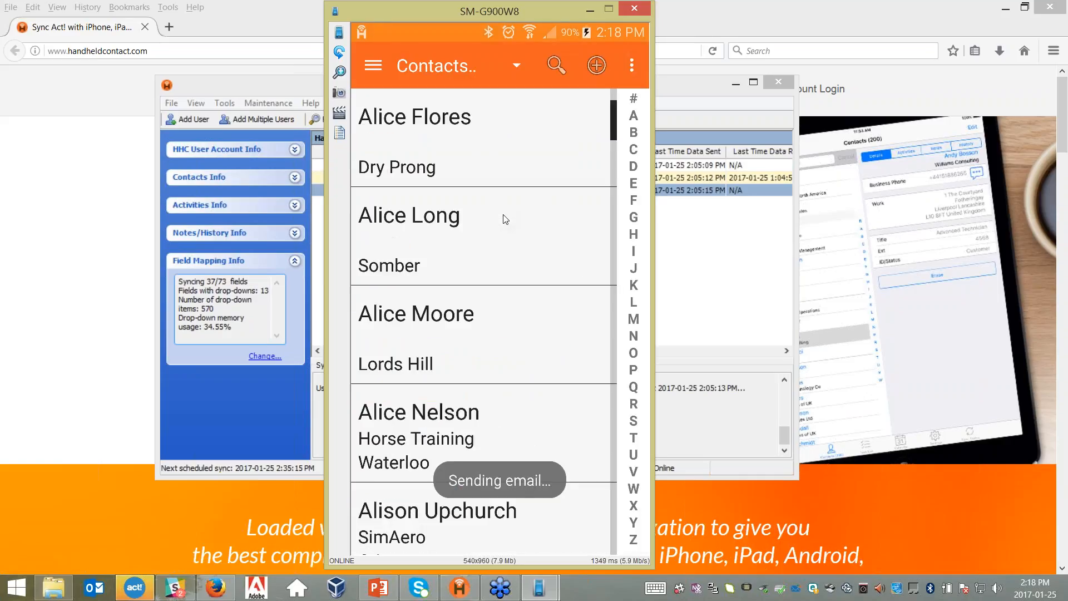
- Open the selected contact's details on the mirrored phone
{"action": "left_click", "coordinate": [484, 404]}
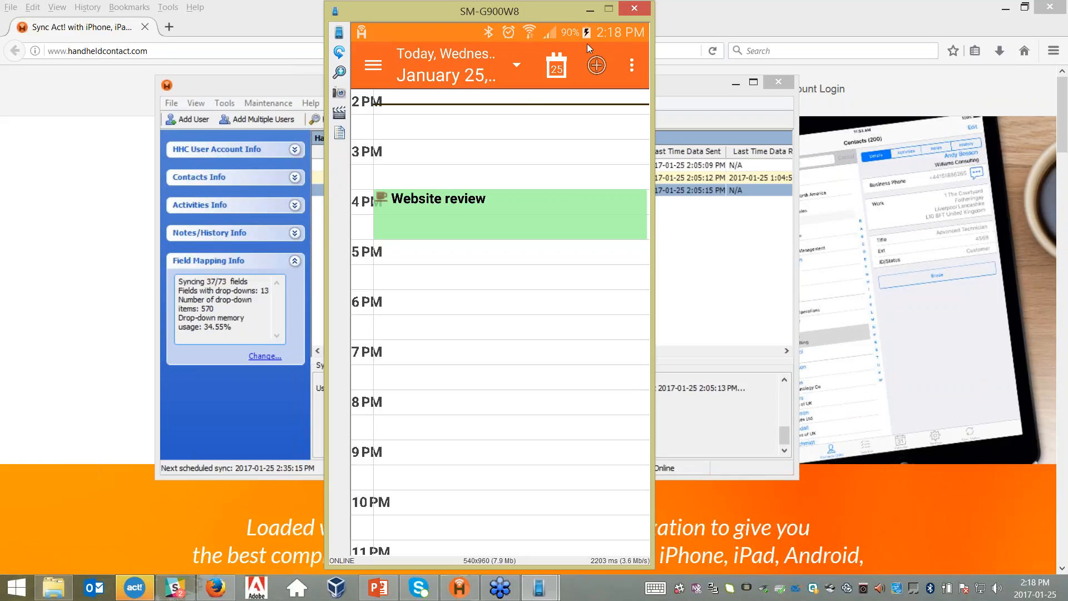
- Switch the calendar to Month view and check the activities on January 24
{"action": "left_click", "coordinate": [643, 63]}
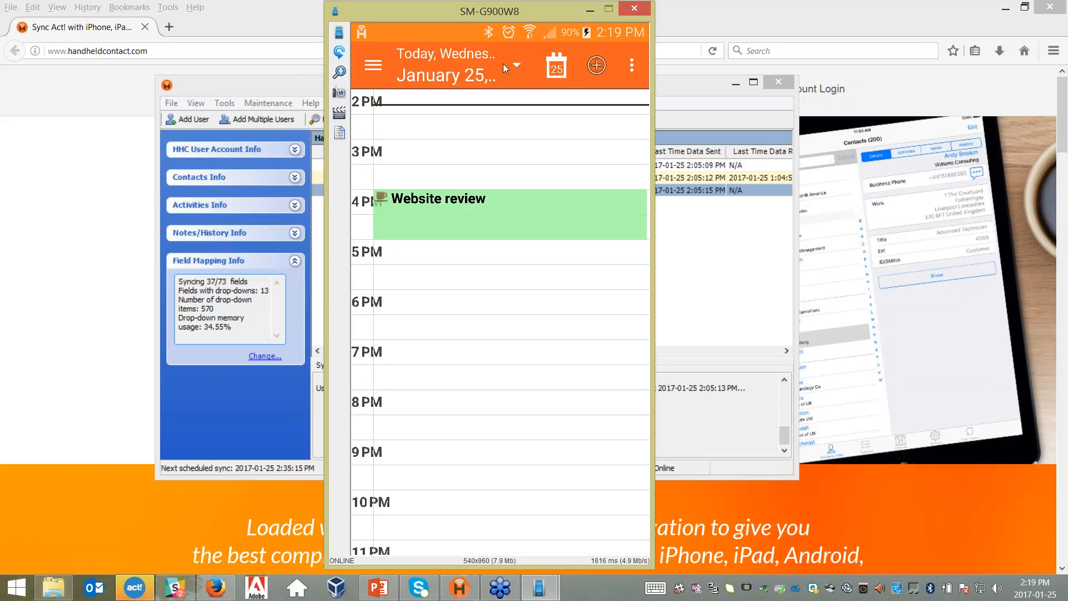
{"action": "left_click", "coordinate": [503, 63]}
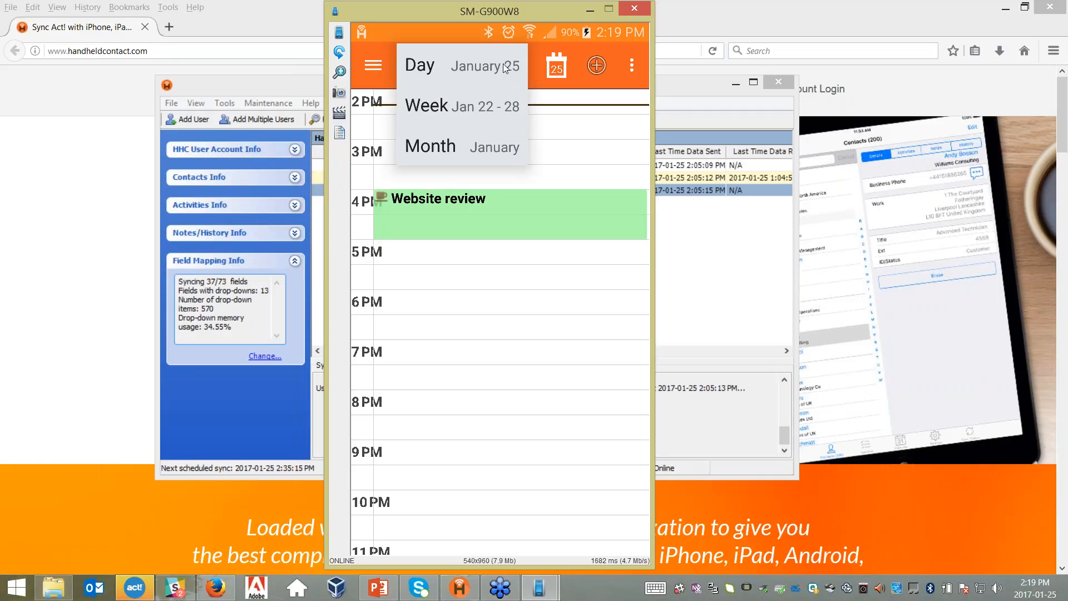
{"action": "left_click", "coordinate": [482, 151]}
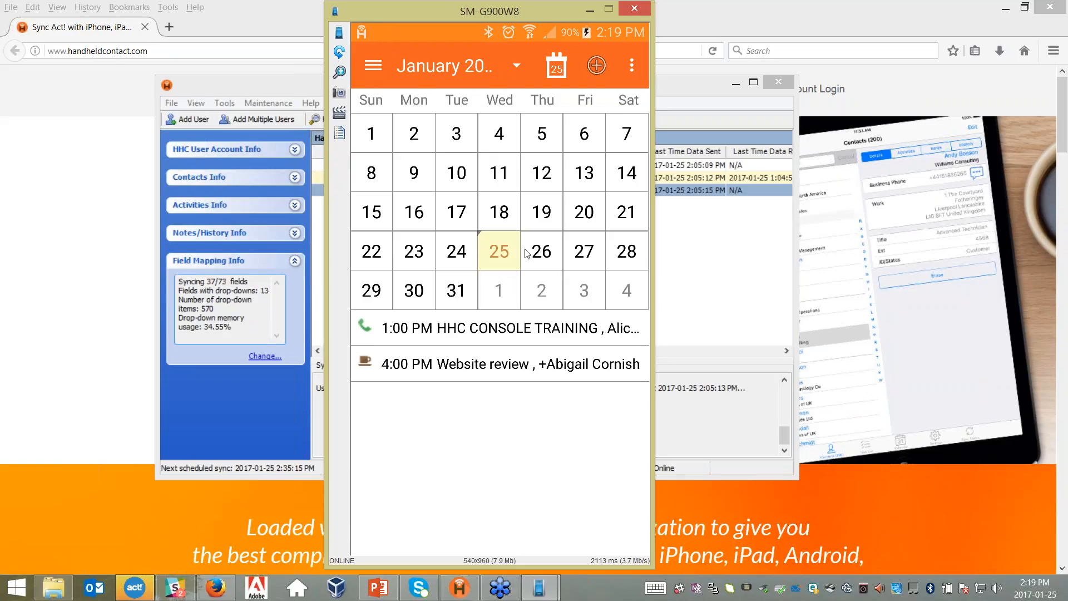
{"action": "left_click", "coordinate": [446, 253]}
- Open the HHC CONSOLE TRAINING call details, then its scheduled contact
{"action": "left_click", "coordinate": [421, 329]}
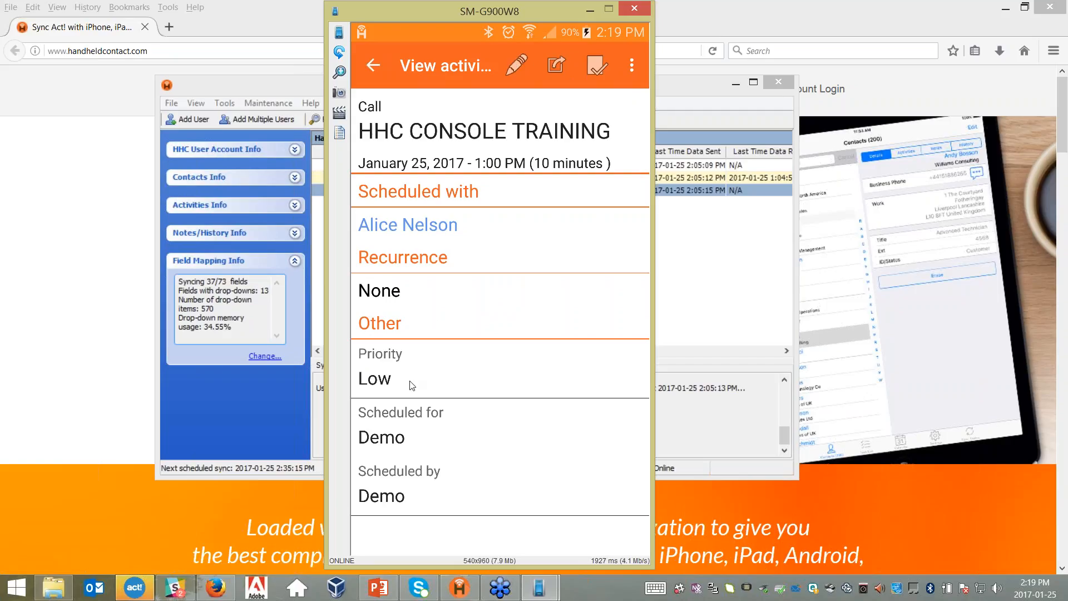
{"action": "left_click", "coordinate": [427, 223]}
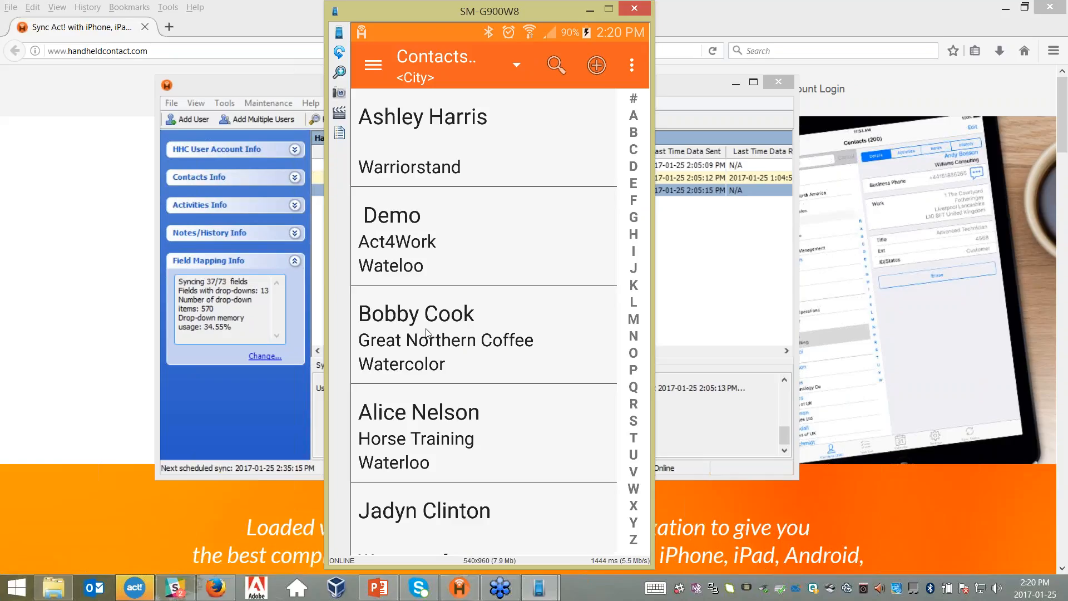
- View a contact's details, then return to the contacts list
{"action": "left_click", "coordinate": [427, 332]}
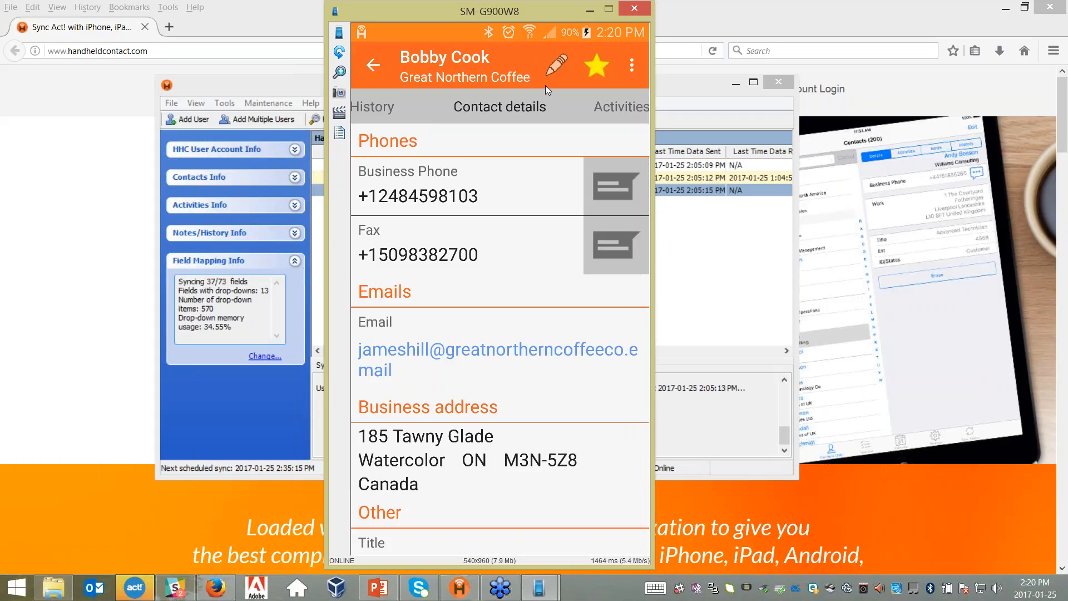
{"action": "left_click", "coordinate": [394, 61]}
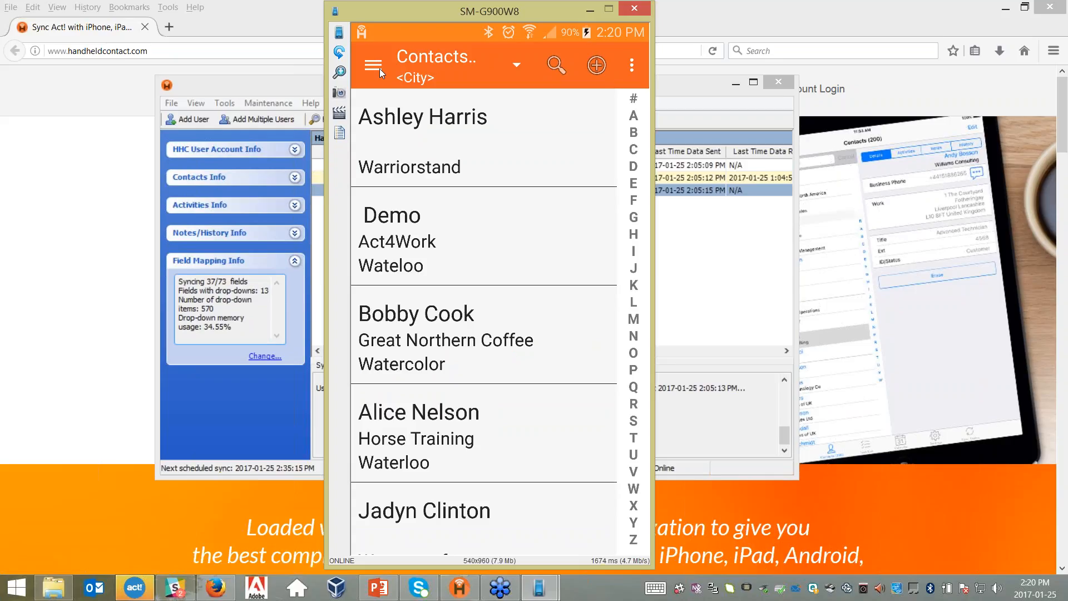
- Show the Favorites contacts from the navigation list and scroll through them
{"action": "left_click", "coordinate": [379, 68]}
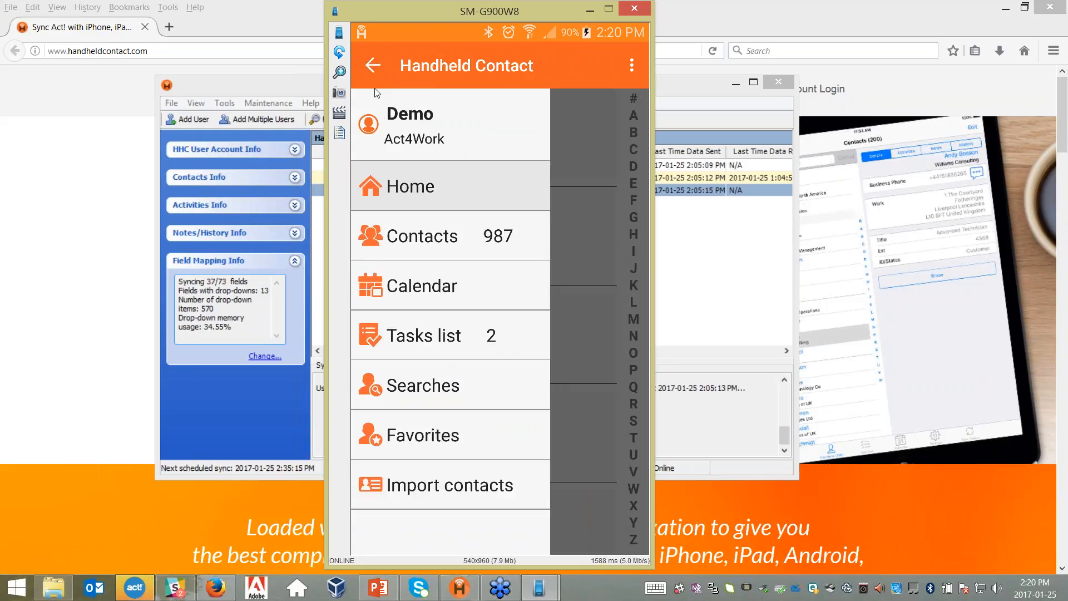
{"action": "left_click", "coordinate": [412, 436]}
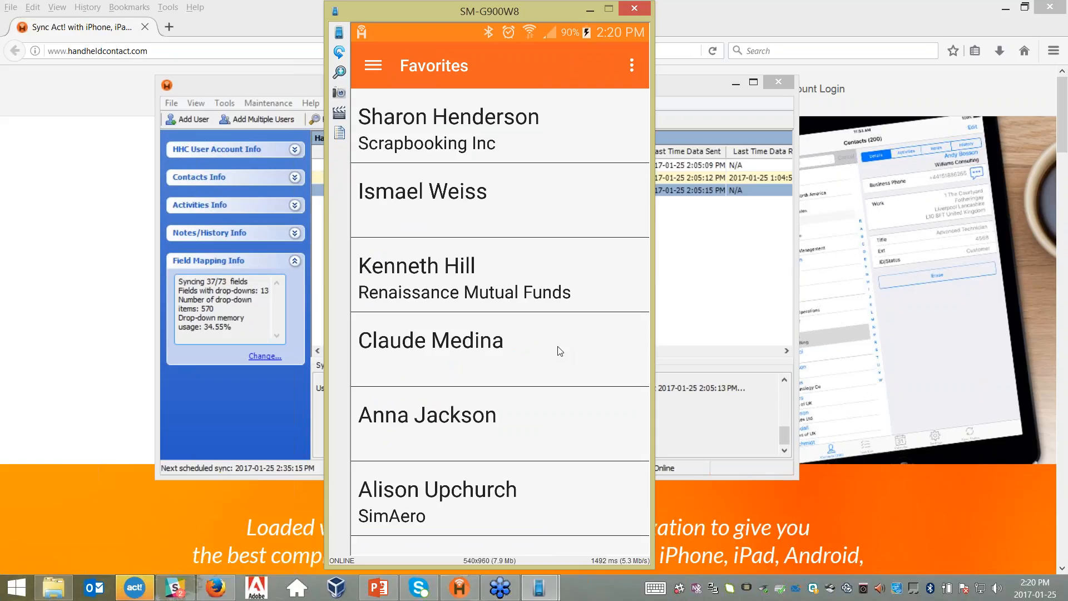
{"action": "scroll", "coordinate": [560, 351], "scroll_direction": "down", "scroll_amount": 1}
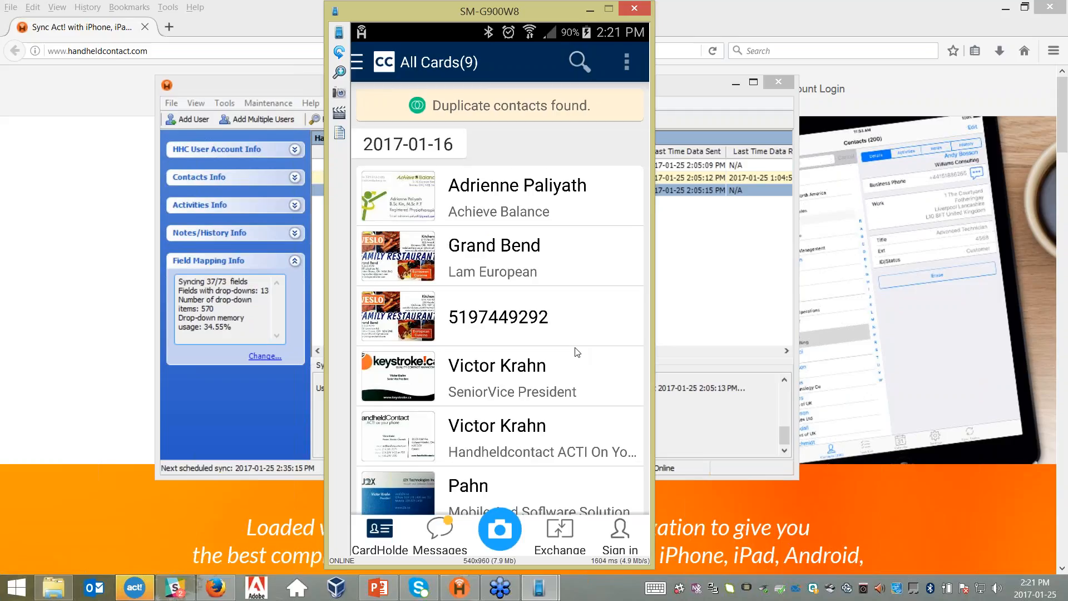
- Scroll through the All Cards list, then go back twice to exit CamCard
{"action": "scroll", "coordinate": [577, 352], "scroll_direction": "down", "scroll_amount": 3}
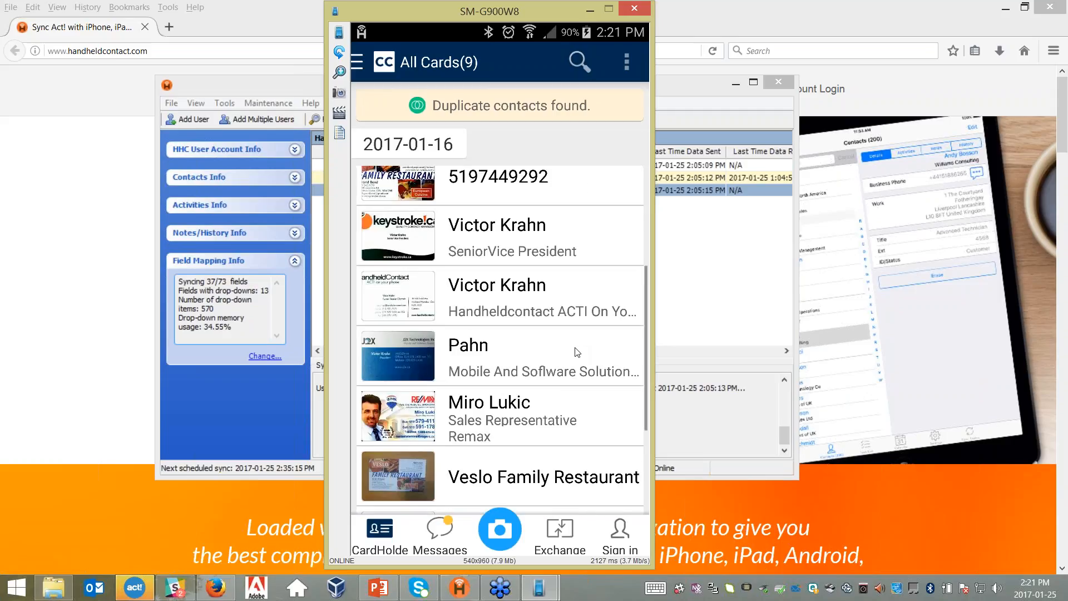
{"action": "scroll", "coordinate": [578, 352], "scroll_direction": "up", "scroll_amount": 2}
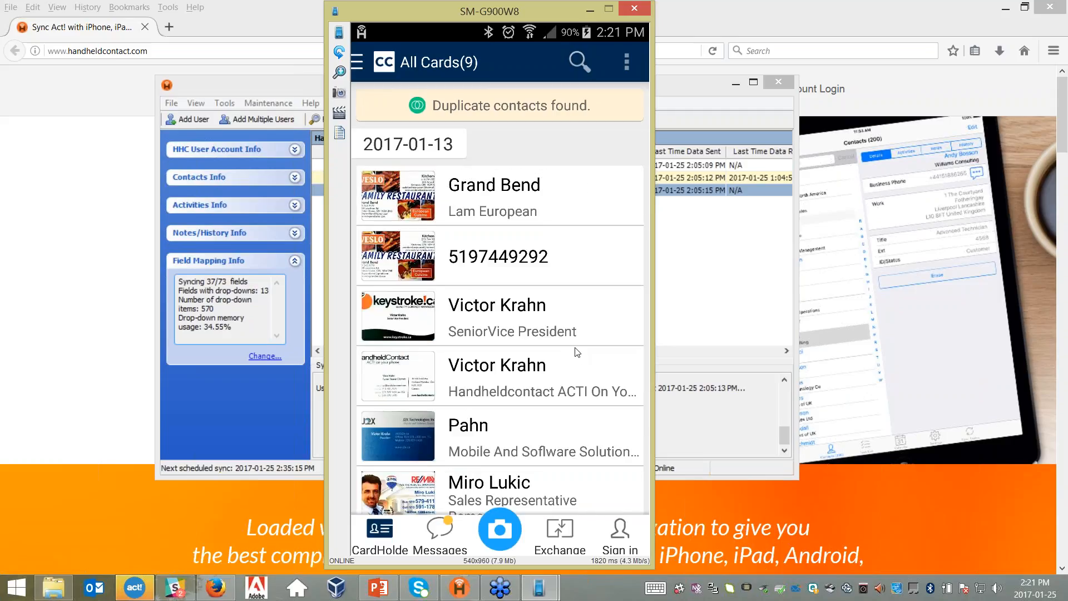
{"action": "right_click", "coordinate": [577, 352]}
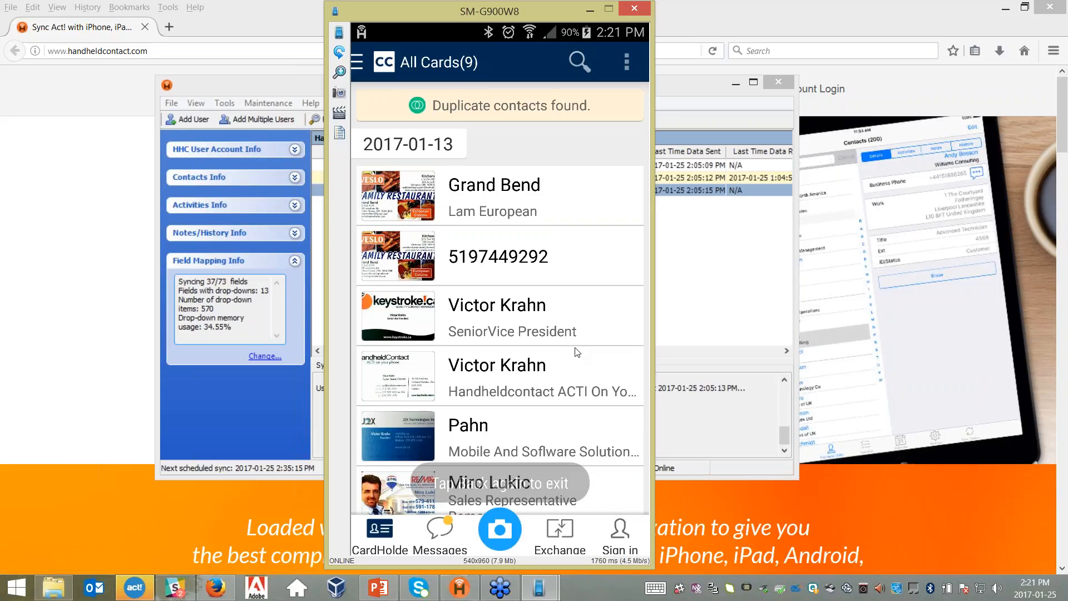
{"action": "right_click", "coordinate": [577, 351]}
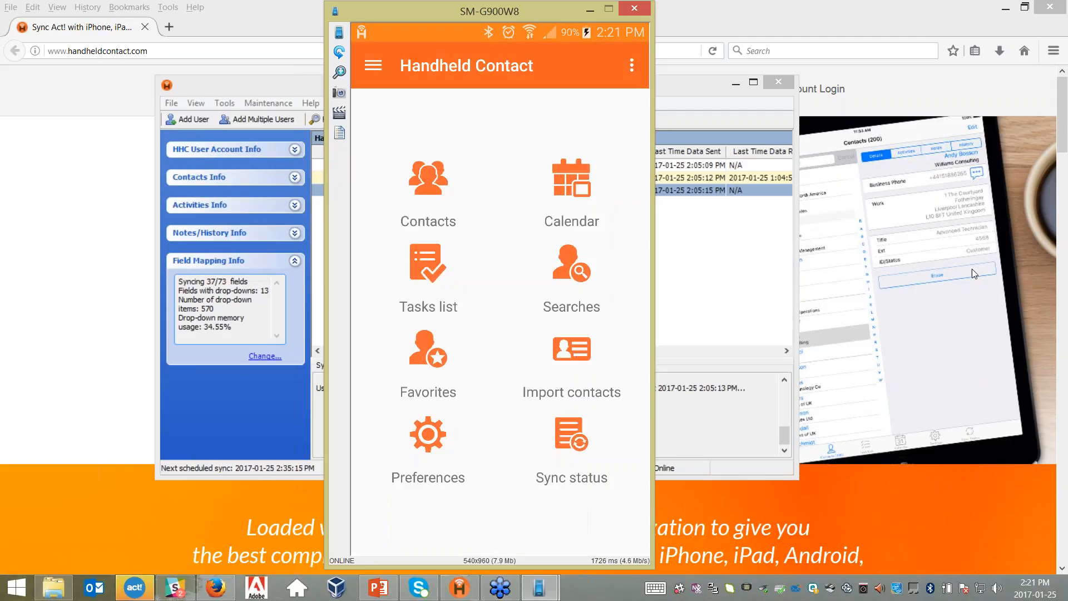
- Import one checked native phone contact into Handheld Contact
{"action": "left_click", "coordinate": [559, 350]}
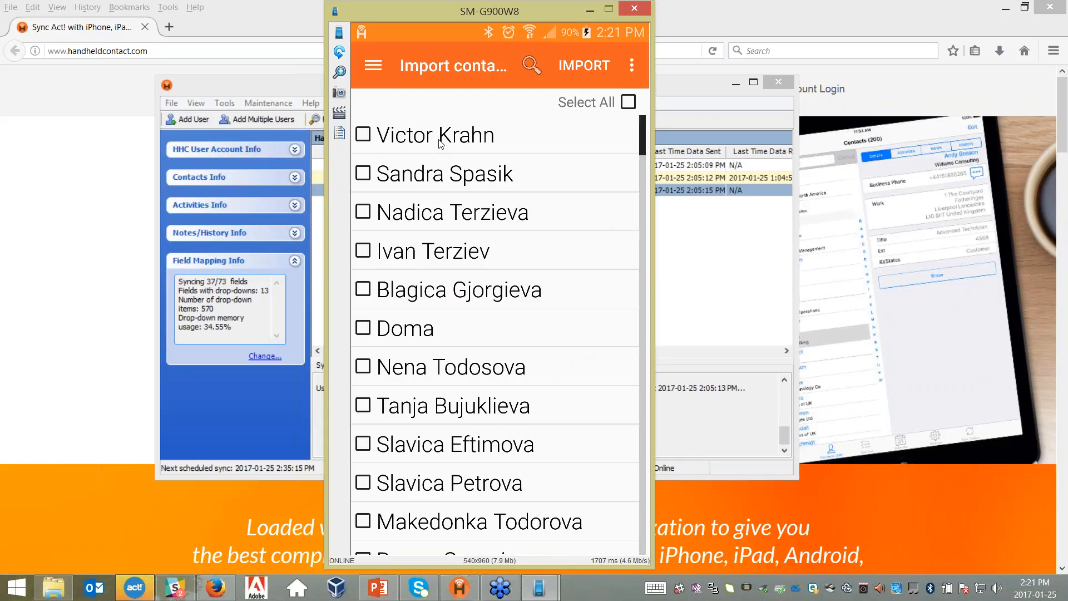
{"action": "left_click", "coordinate": [367, 143]}
{"action": "left_click", "coordinate": [604, 67]}
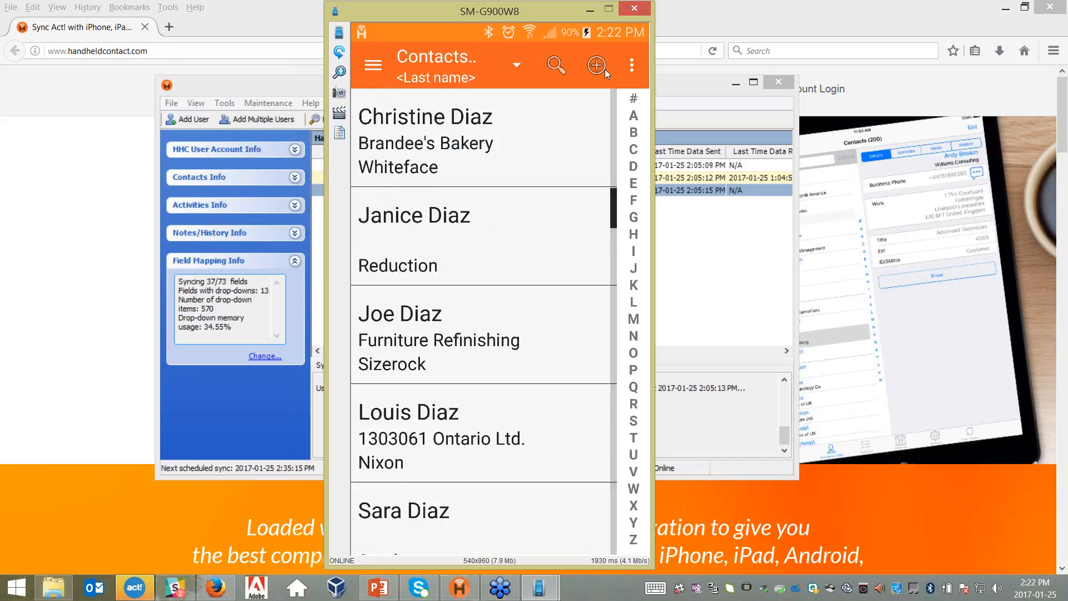
- Jump to last names starting with K and open the newly imported contact
{"action": "left_click", "coordinate": [633, 285]}
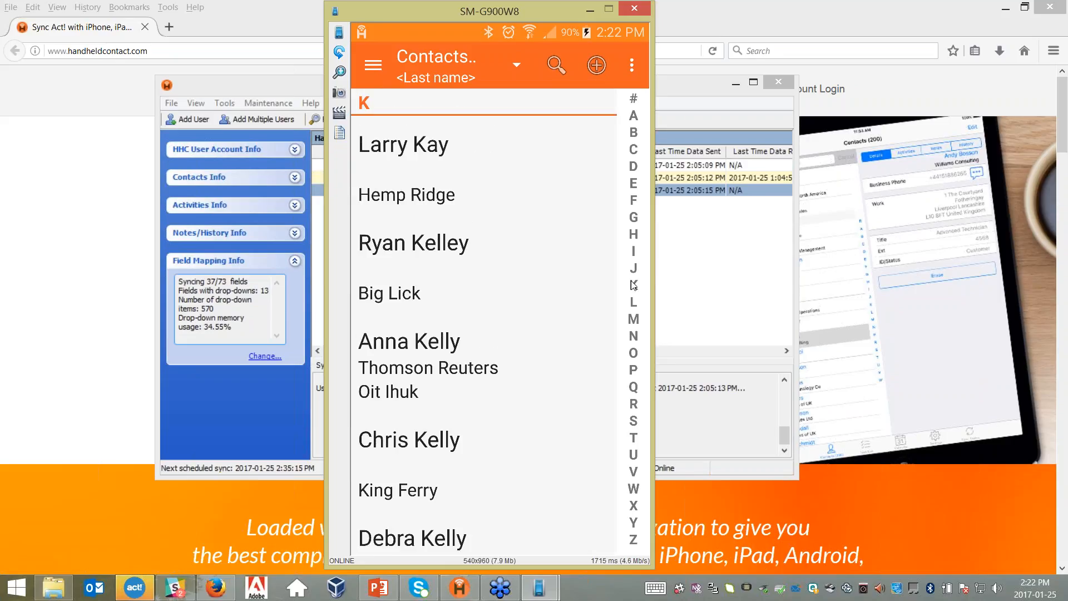
{"action": "scroll", "coordinate": [633, 285], "scroll_direction": "down", "scroll_amount": 5}
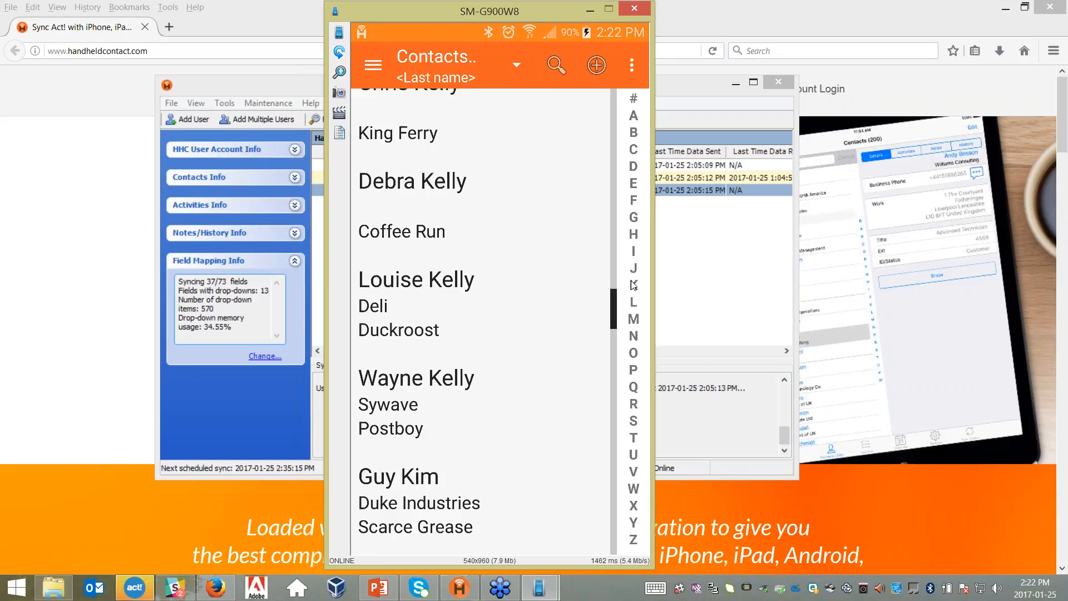
{"action": "scroll", "coordinate": [633, 285], "scroll_direction": "down", "scroll_amount": 6}
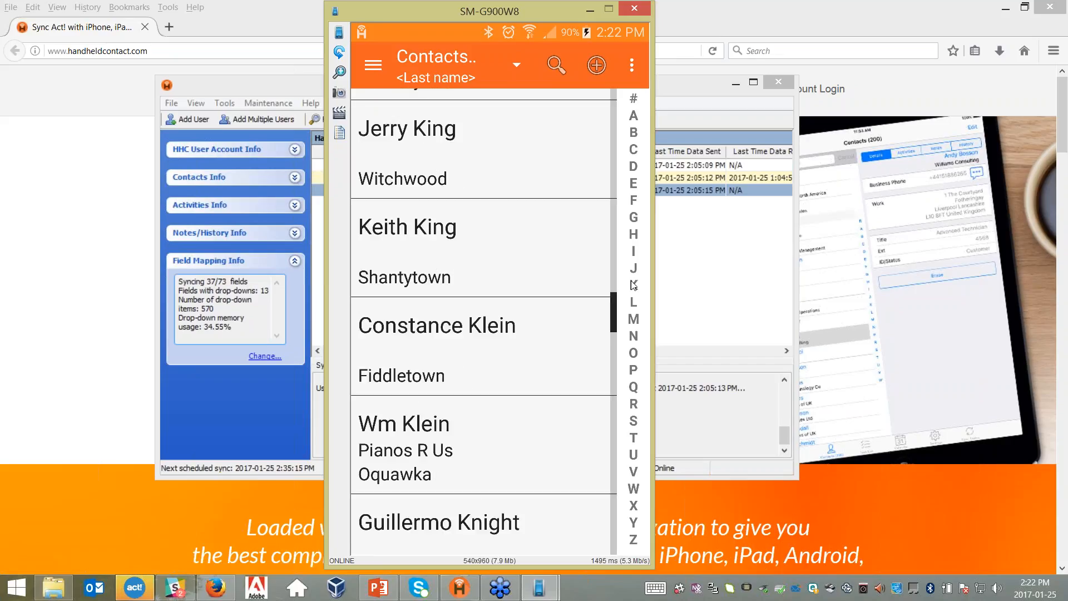
{"action": "scroll", "coordinate": [633, 285], "scroll_direction": "down", "scroll_amount": 5}
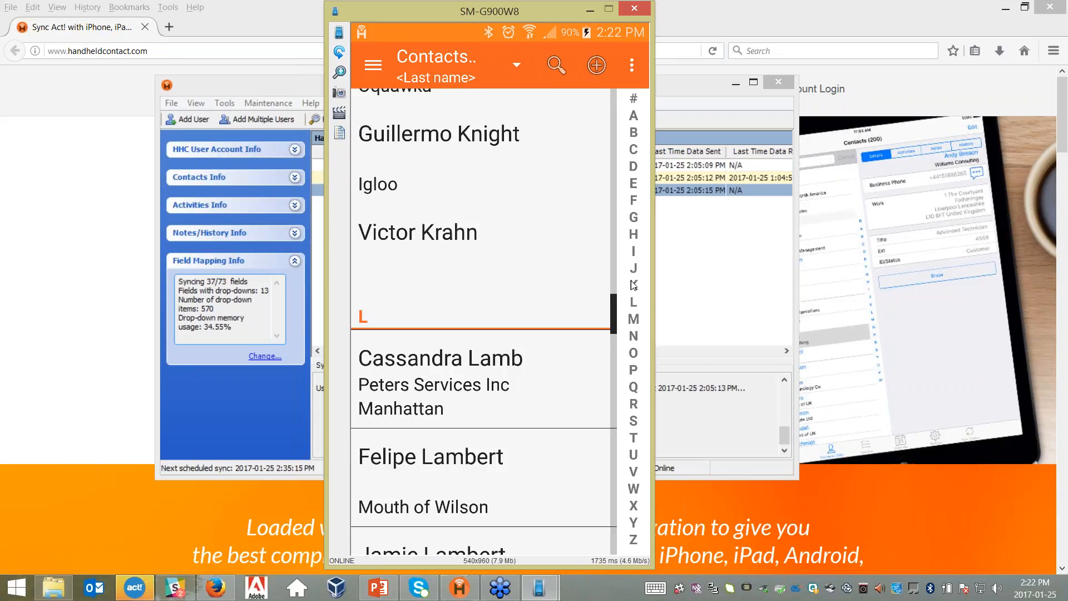
{"action": "left_click", "coordinate": [634, 285]}
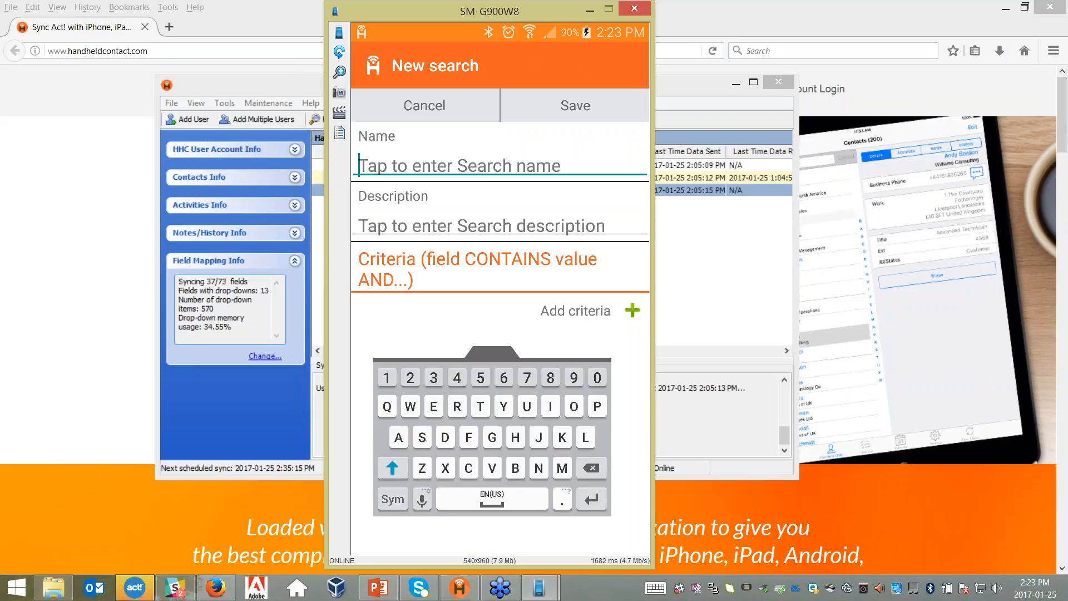
- Name the search 'Ontario clients'
{"action": "type", "text": "O."}
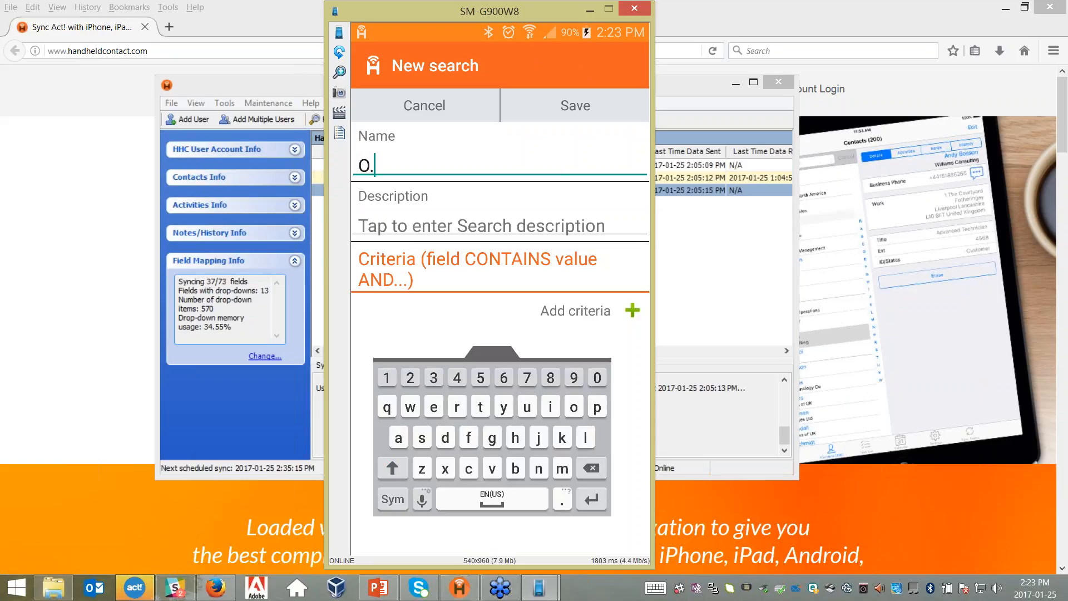
{"action": "key", "text": "BackSpace"}
{"action": "type", "text": "ntari"}
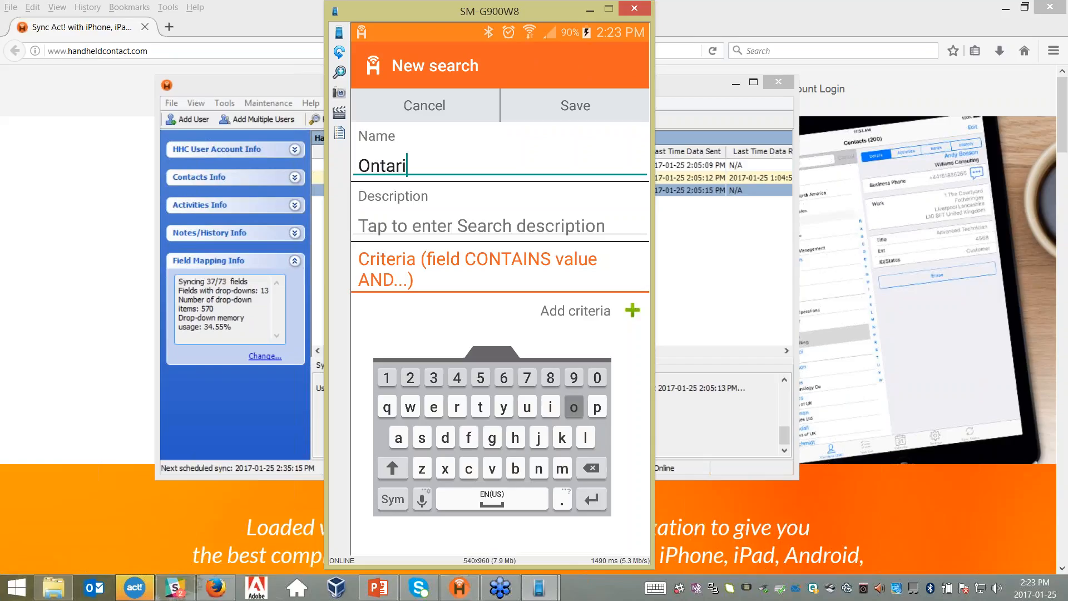
{"action": "type", "text": "o client"}
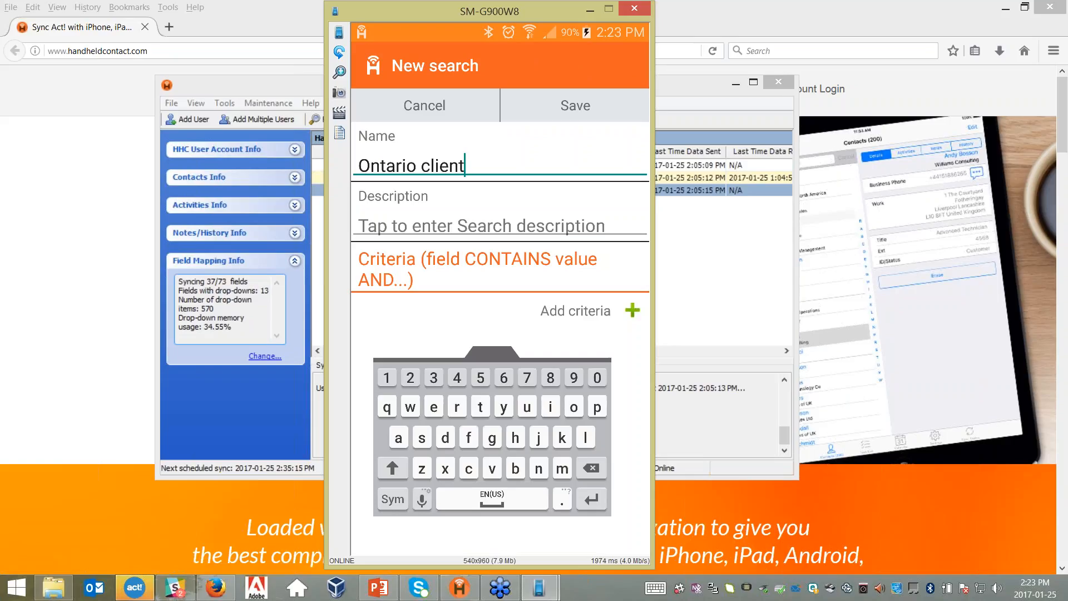
{"action": "type", "text": "s"}
- Enter the description 'End of jan promtion' and add a new City criterion row
{"action": "left_click", "coordinate": [482, 226]}
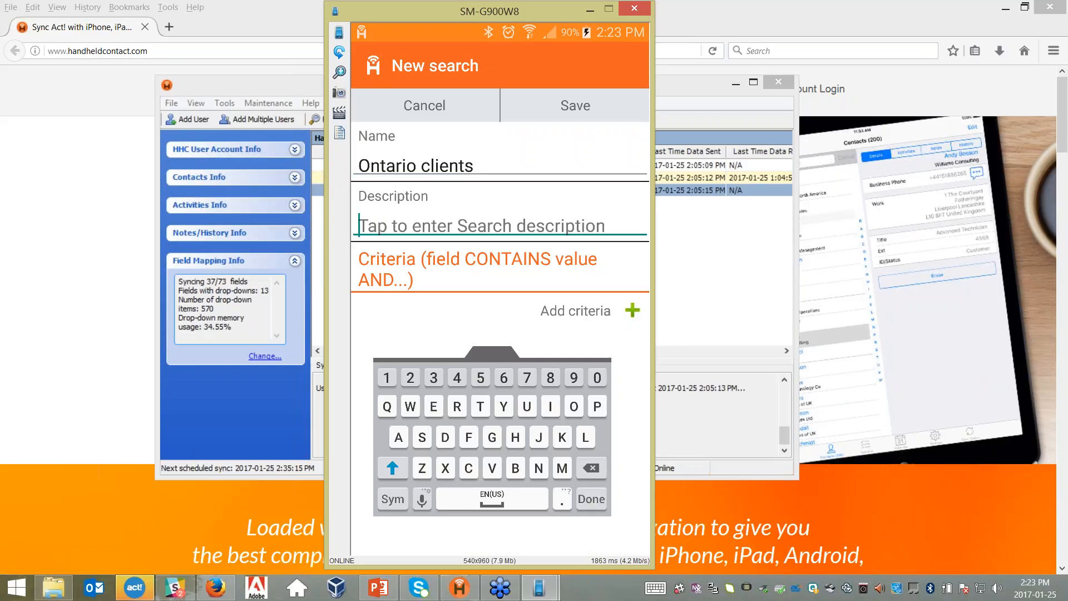
{"action": "type", "text": "End of j"}
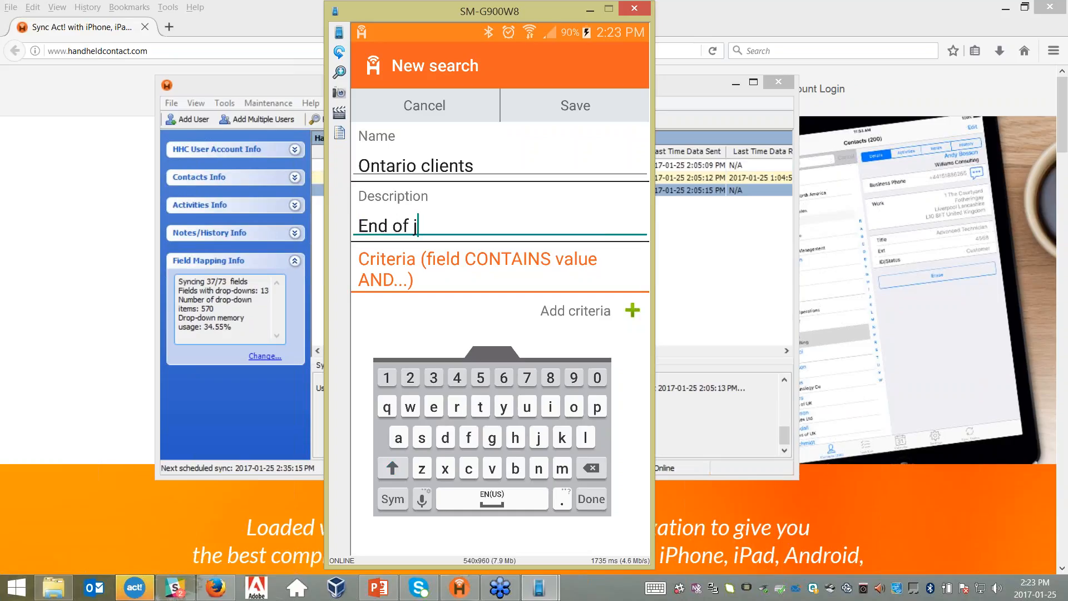
{"action": "type", "text": "an promkti"}
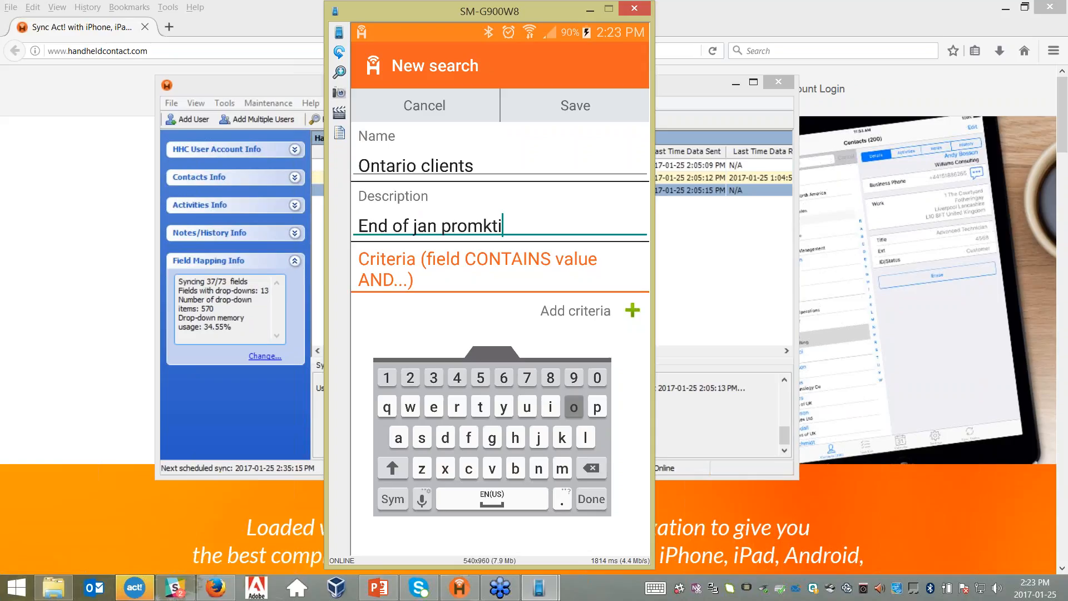
{"action": "type", "text": "on"}
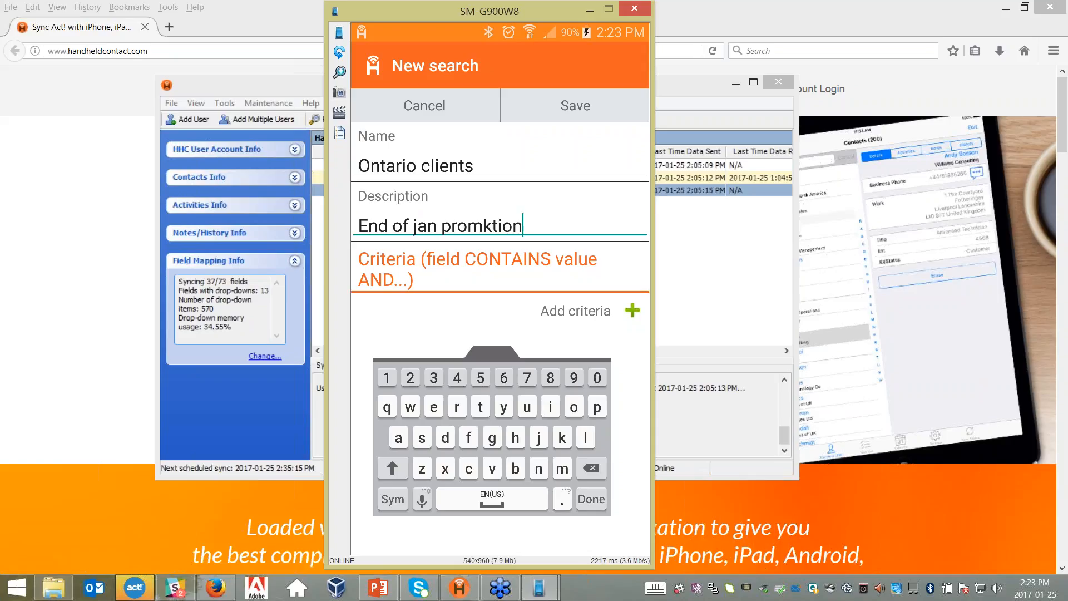
{"action": "key", "text": "BackSpace"}
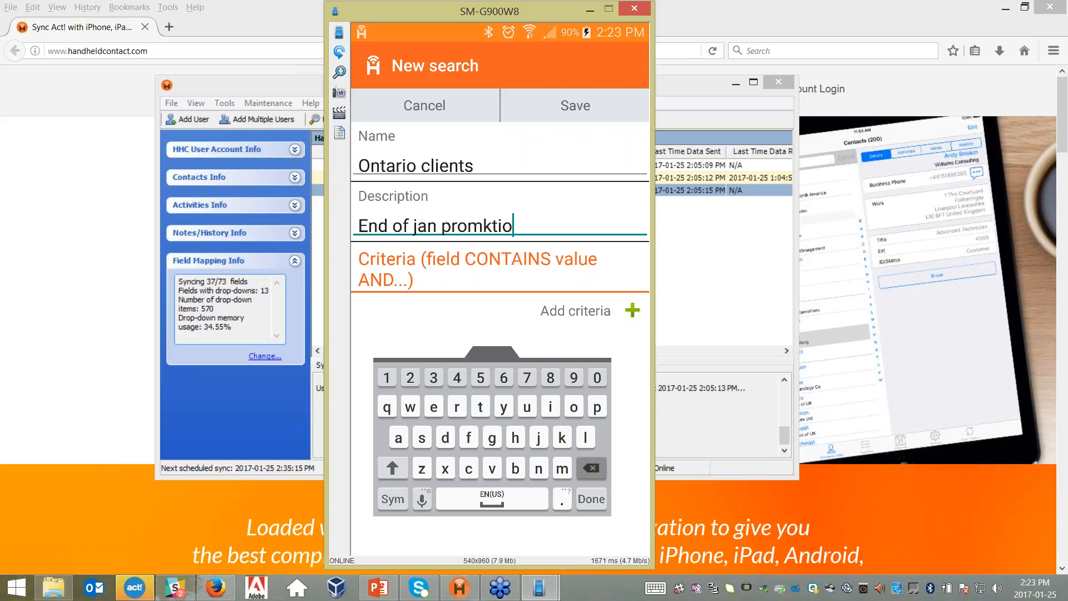
{"action": "key", "text": "BackSpace"}
{"action": "key", "text": "BackSpace"}
{"action": "key", "text": "BackSpace"}
{"action": "key", "text": "BackSpace"}
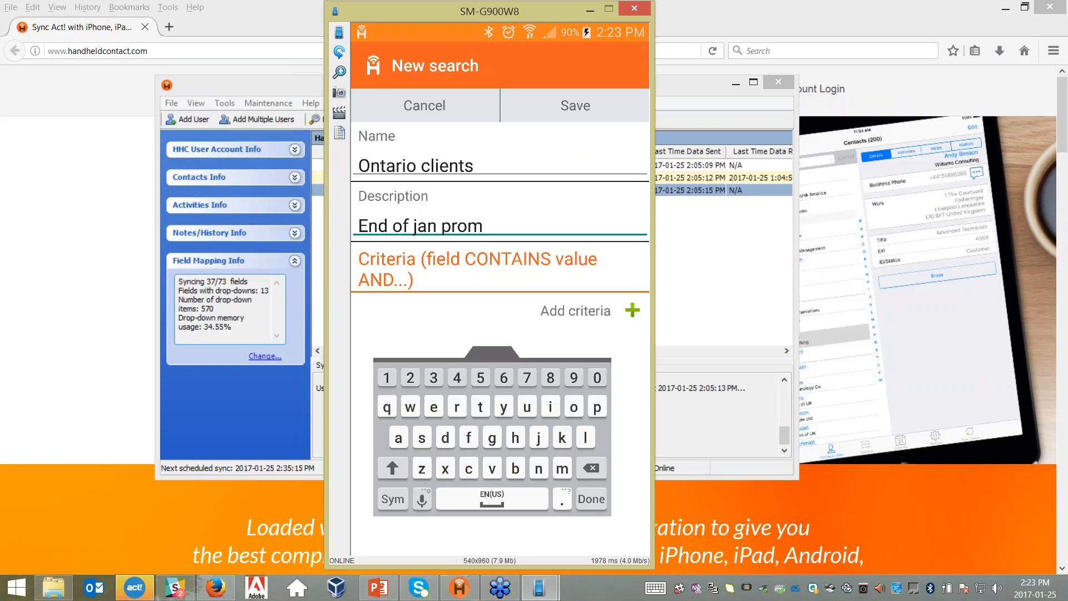
{"action": "type", "text": "tion"}
{"action": "left_click", "coordinate": [599, 310]}
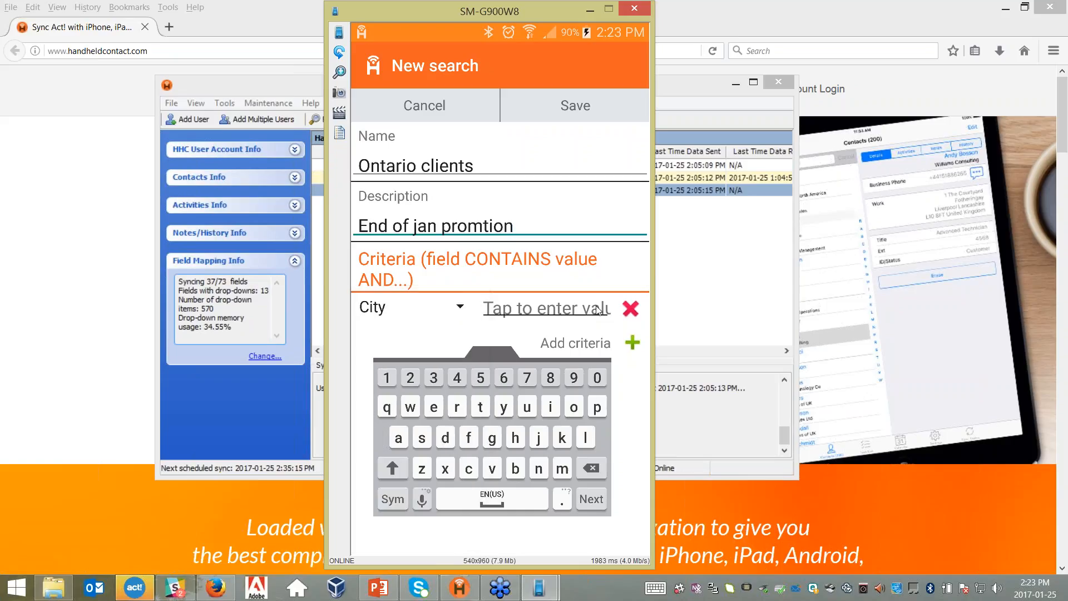
{"action": "left_click", "coordinate": [599, 311]}
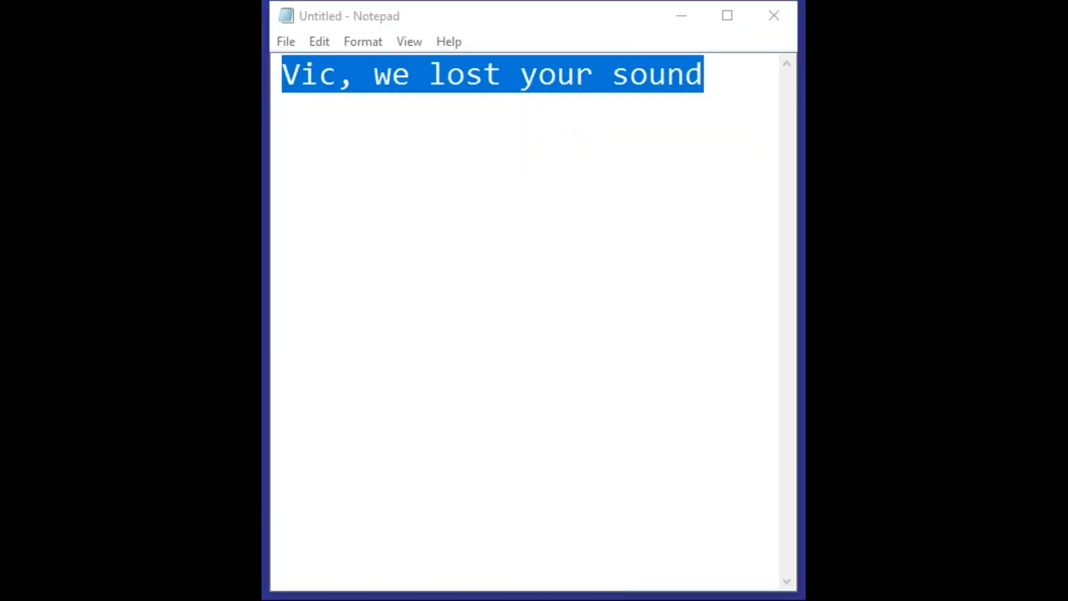
{"action": "left_click", "coordinate": [545, 9]}
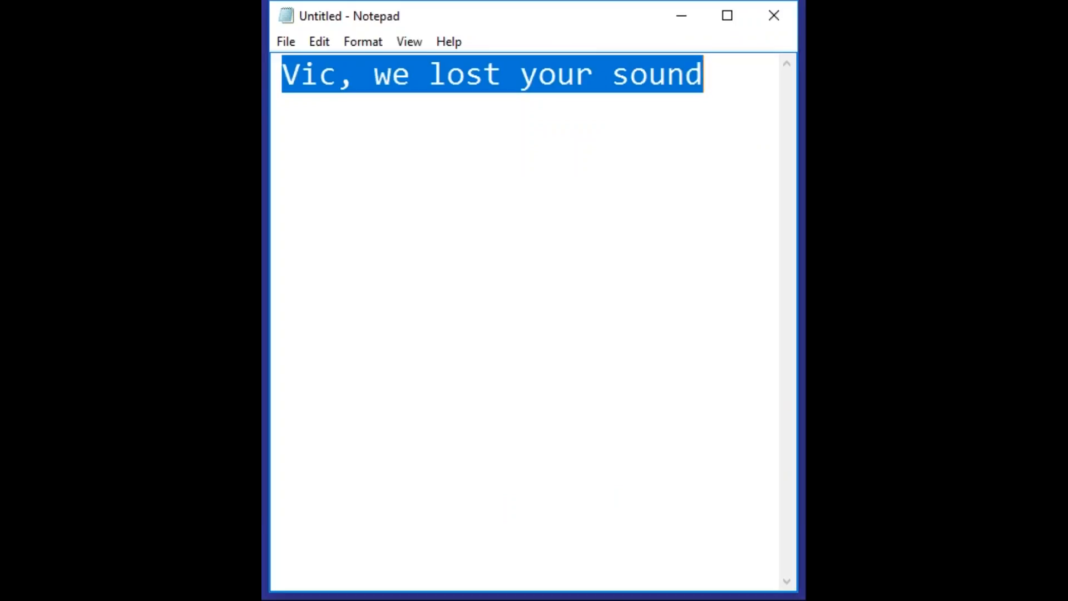
{"action": "key", "text": "alt+Tab"}
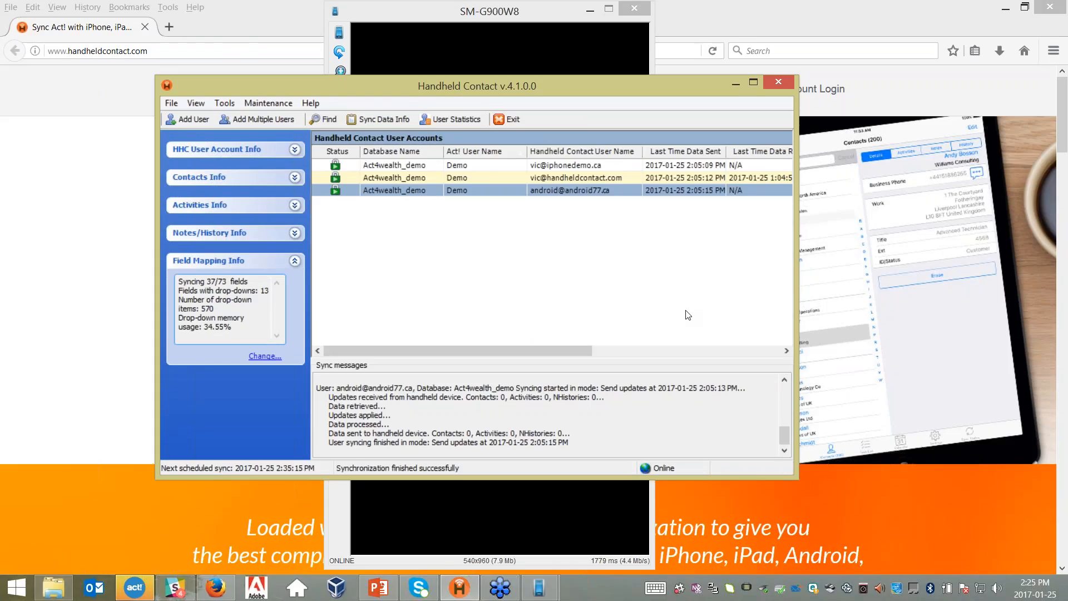
- Bring the SM-G900W8 mirrored phone window in front of the desktop sync app
{"action": "left_click", "coordinate": [616, 523]}
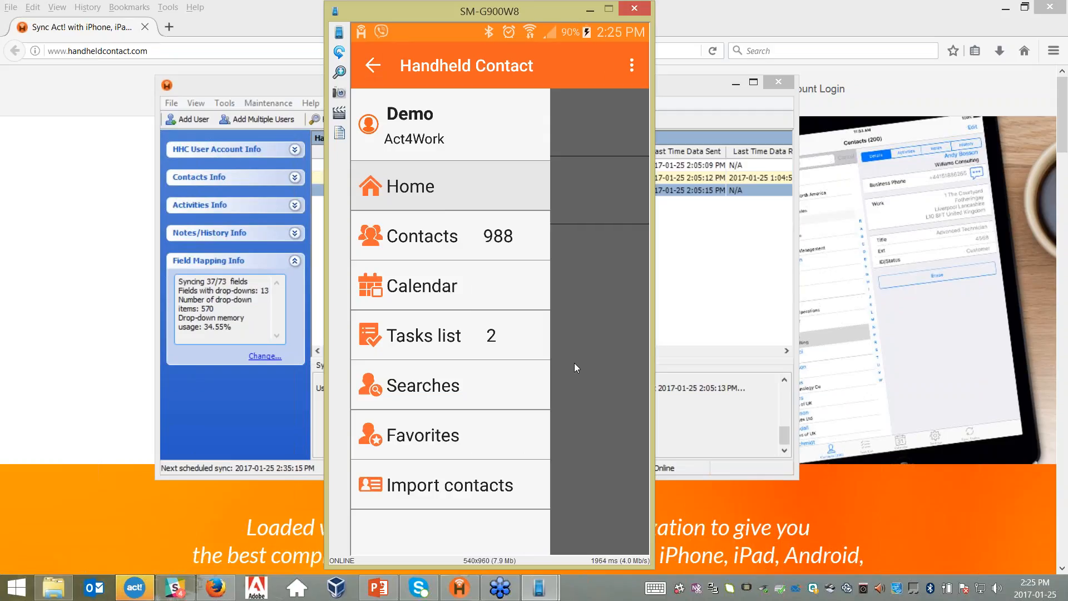
- From Searches, create a search named 'Ontario' with the description 'End of month'
{"action": "left_click", "coordinate": [413, 388]}
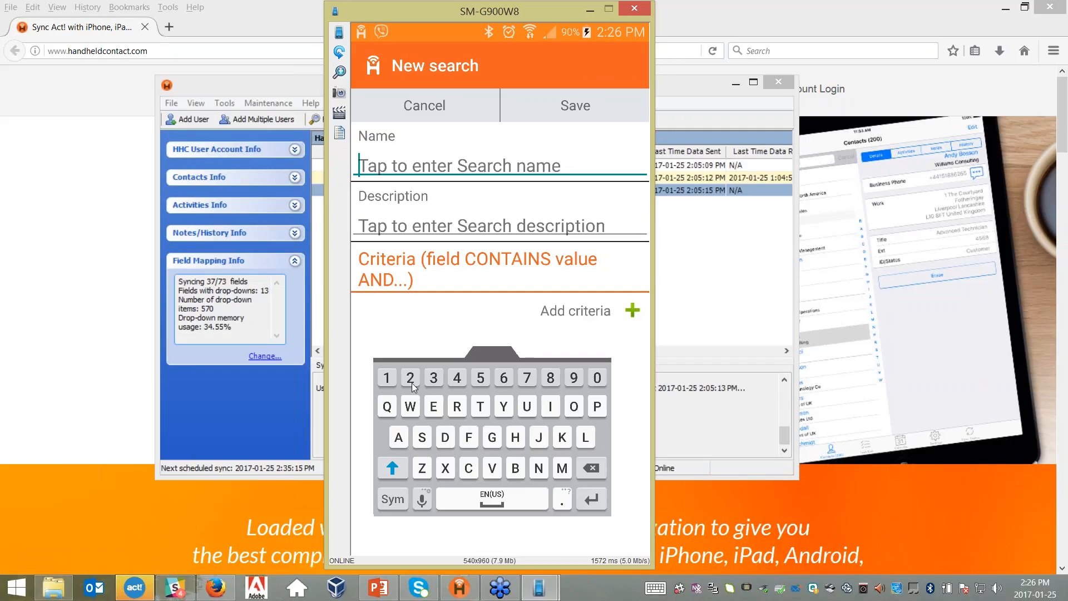
{"action": "type", "text": "Om"}
{"action": "key", "text": "BackSpace"}
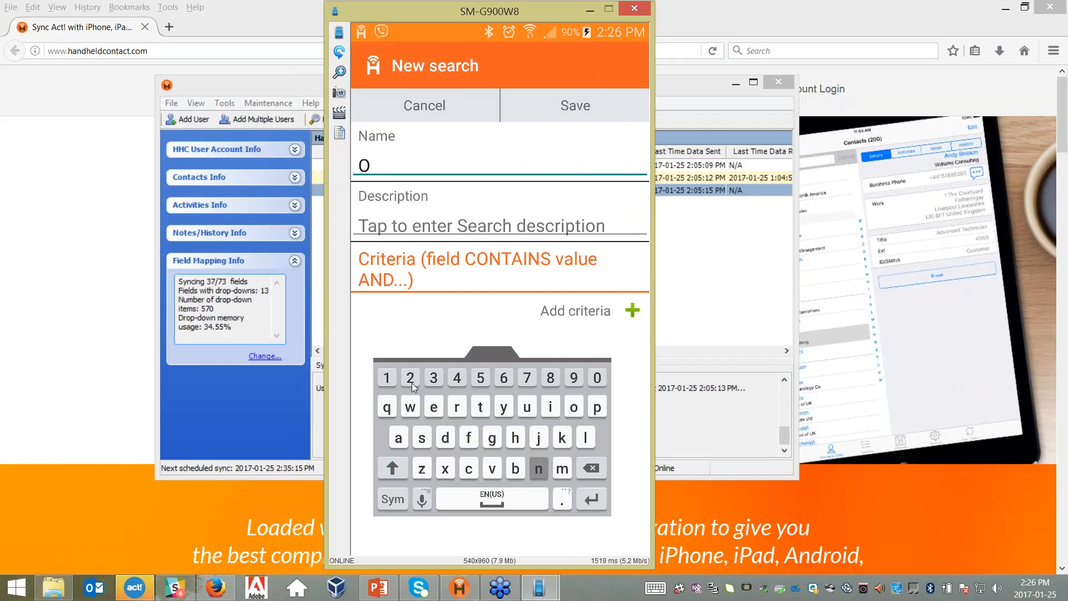
{"action": "type", "text": "ntar"}
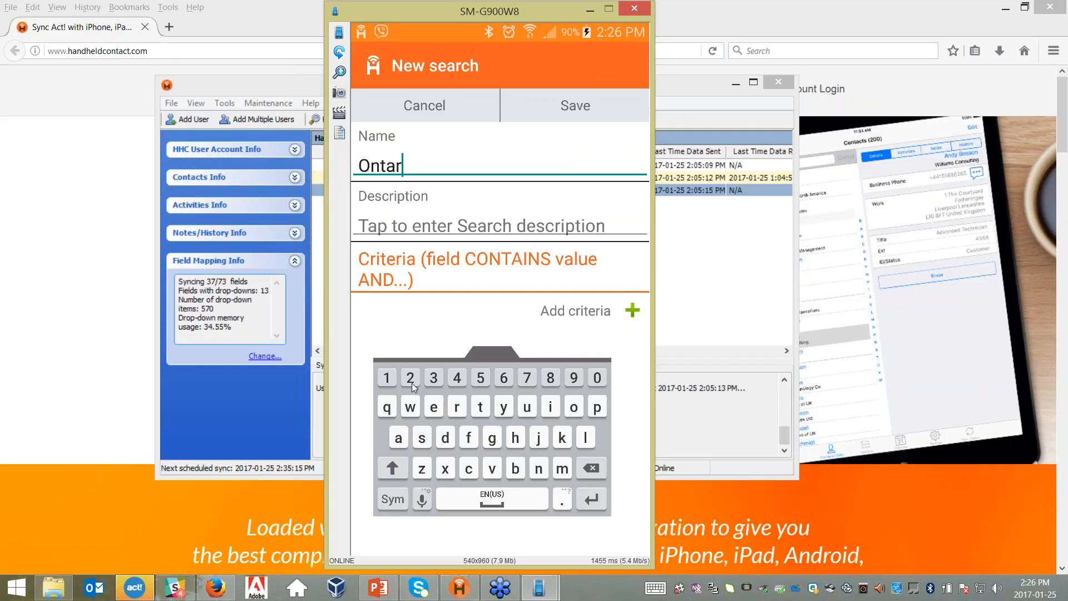
{"action": "type", "text": "io"}
{"action": "key", "text": "Return"}
{"action": "type", "text": "E"}
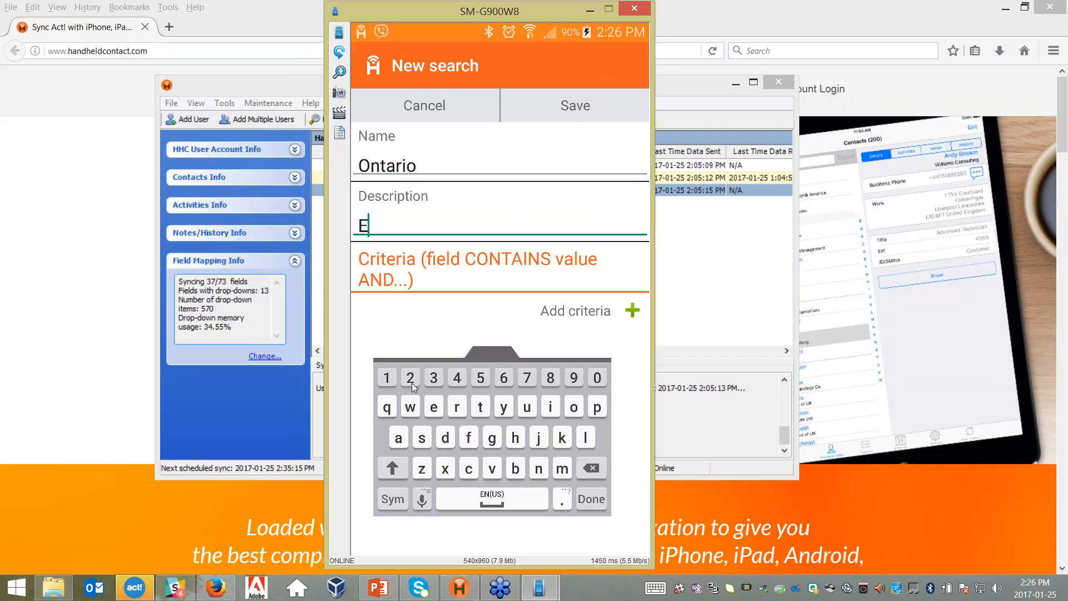
{"action": "type", "text": "nd"}
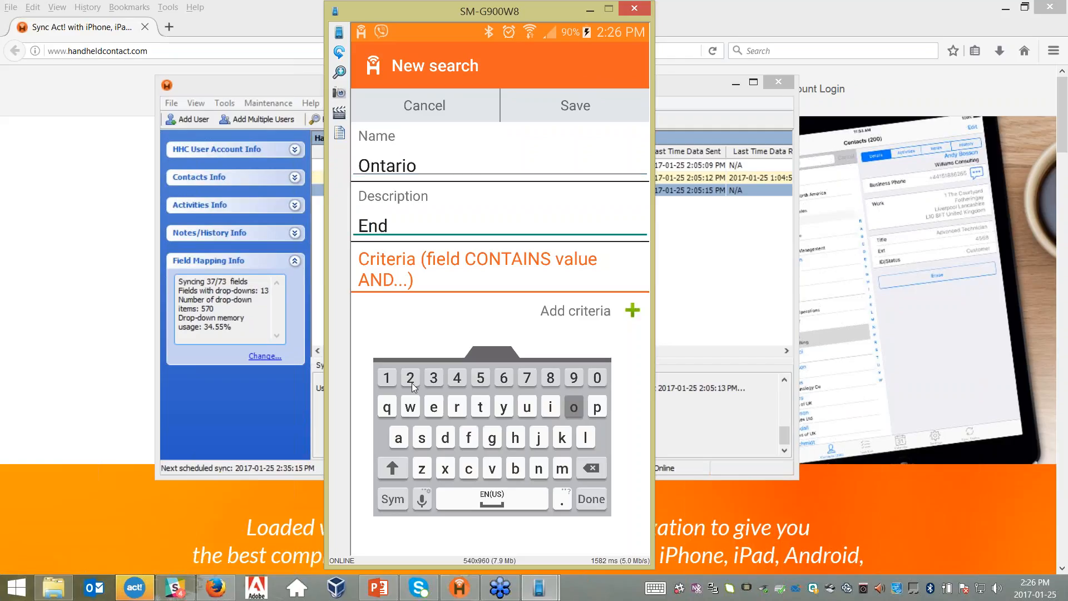
{"action": "type", "text": "ofmon"}
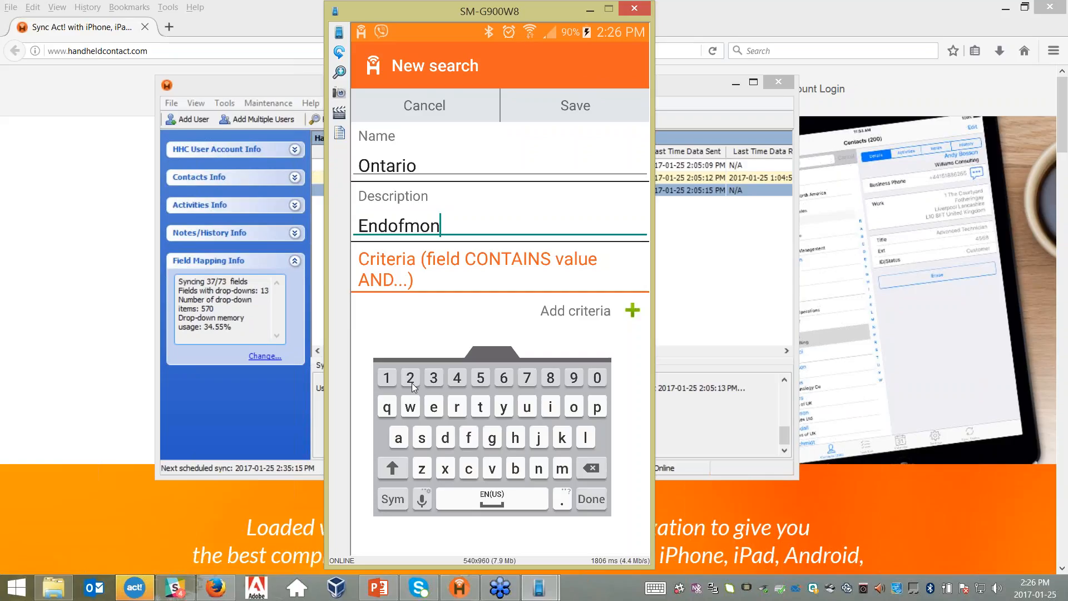
{"action": "type", "text": "th"}
{"action": "key", "text": "BackSpace"}
{"action": "key", "text": "BackSpace"}
{"action": "key", "text": "BackSpace"}
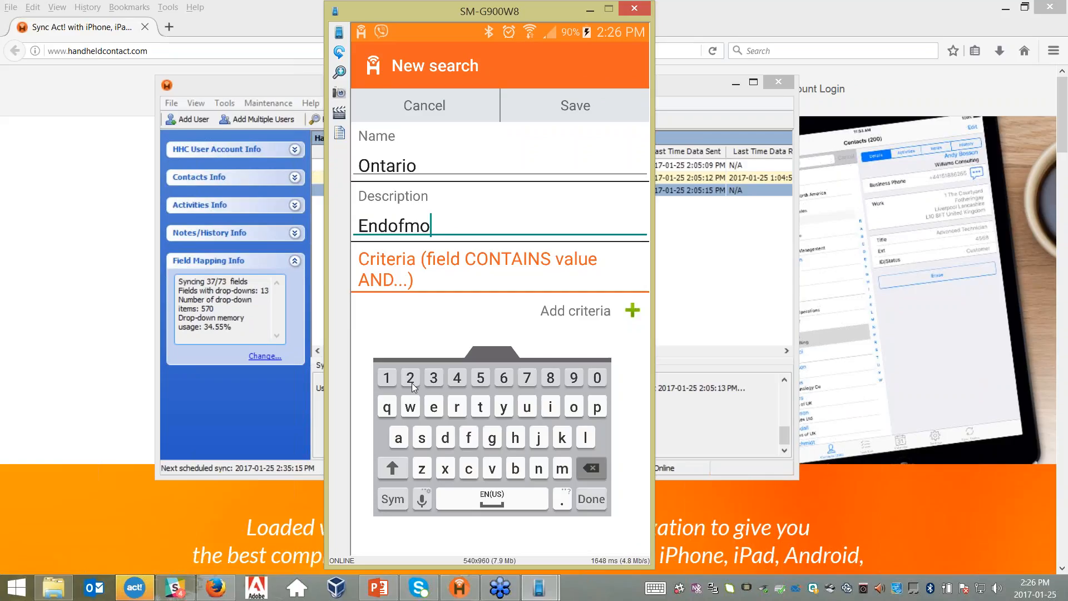
{"action": "key", "text": "BackSpace"}
{"action": "key", "text": "BackSpace"}
{"action": "key", "text": "BackSpace"}
{"action": "key", "text": "BackSpace"}
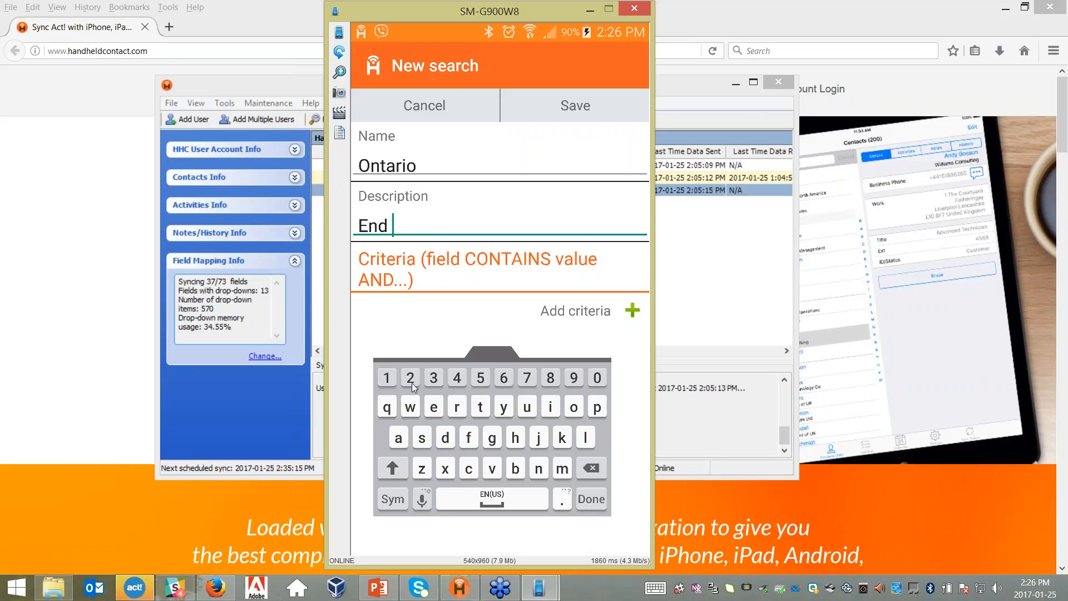
{"action": "type", "text": "of month"}
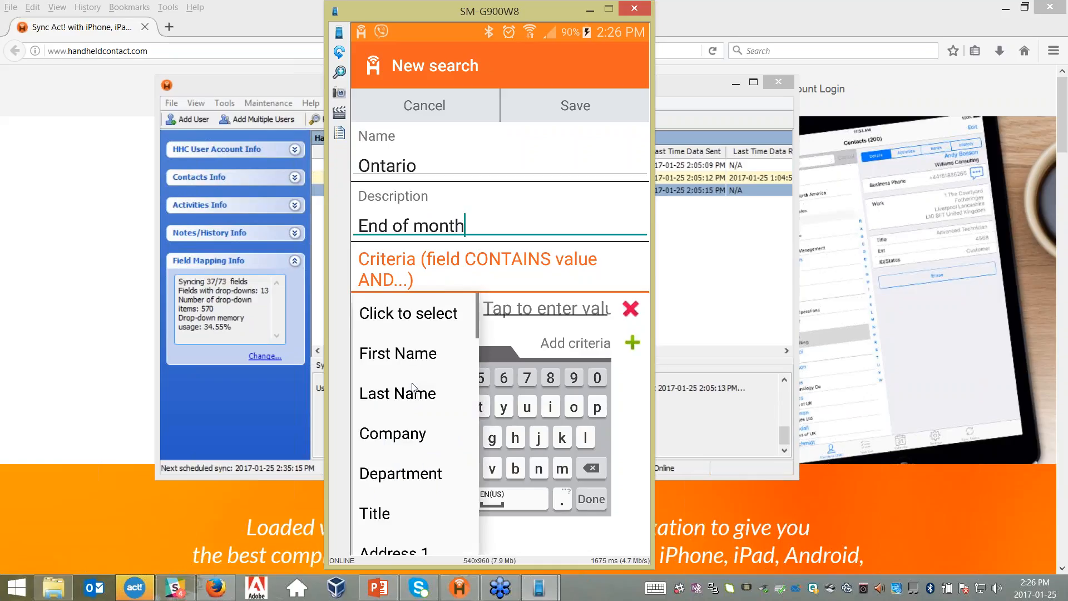
{"action": "scroll", "coordinate": [413, 388], "scroll_direction": "down", "scroll_amount": 5}
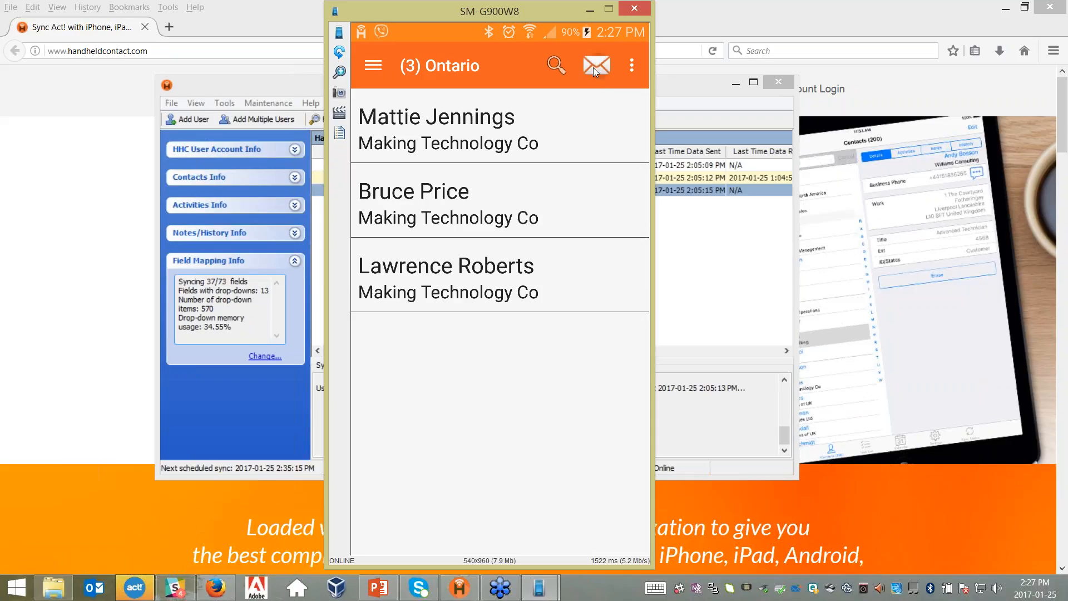
- Start an email to the Ontario contacts, empty the To field, and set subject 'Testing 1 2 3'
{"action": "left_click", "coordinate": [594, 68]}
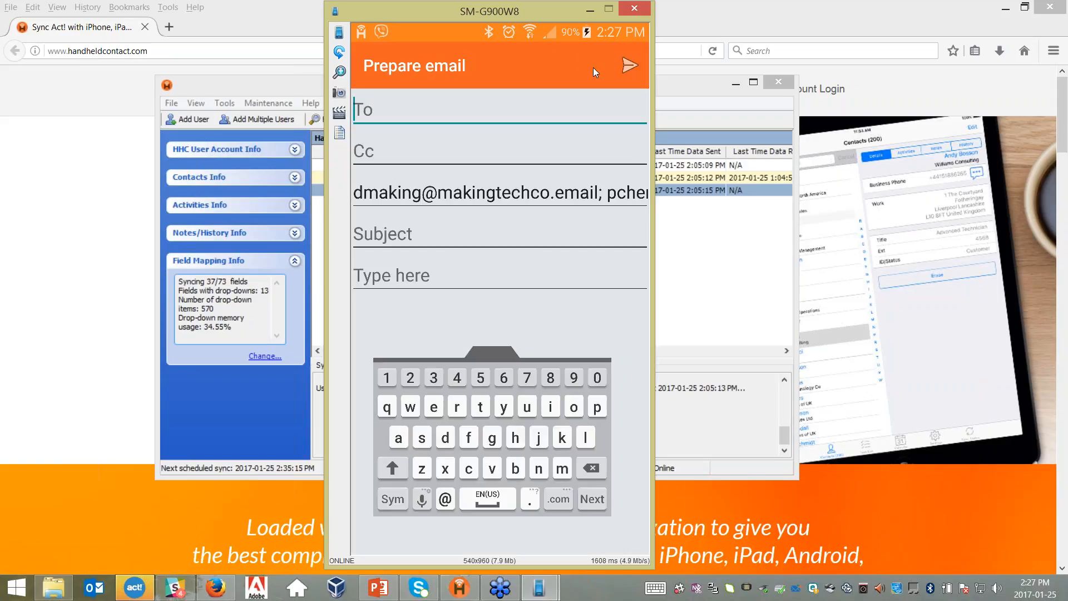
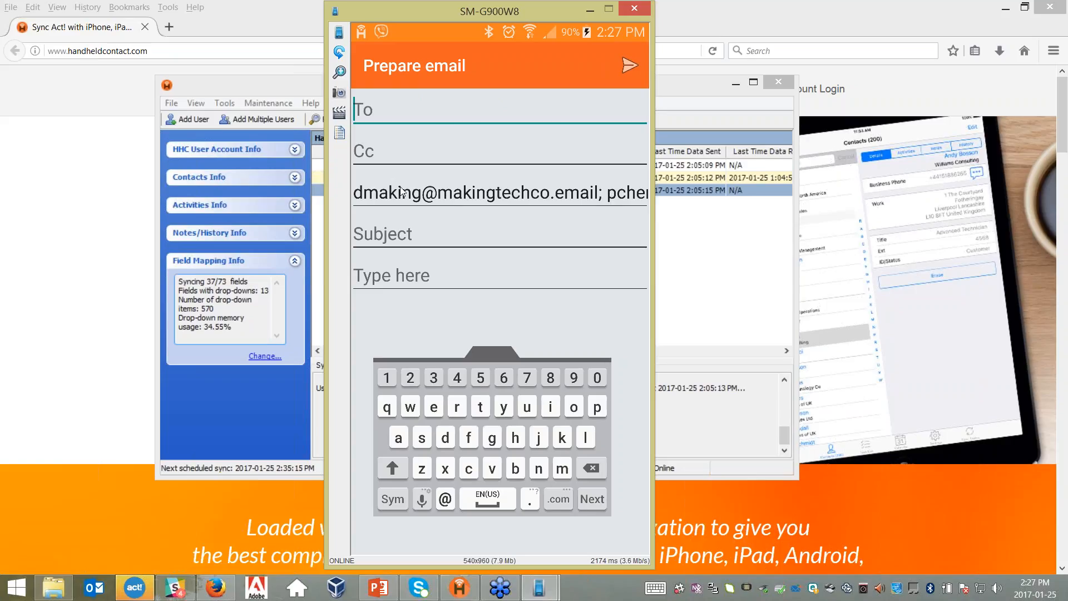
{"action": "left_click", "coordinate": [439, 229]}
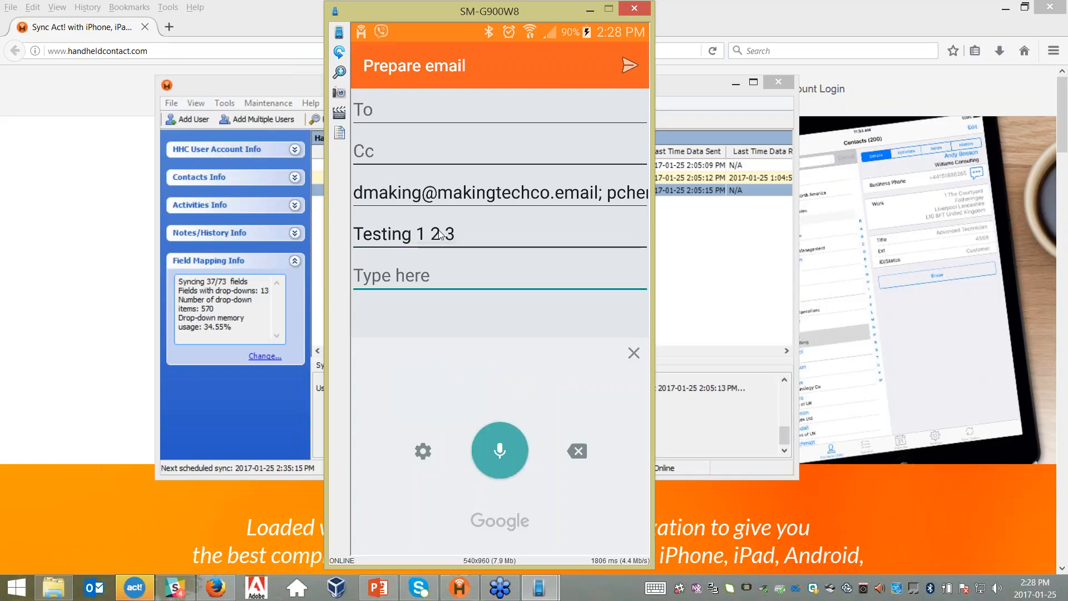
{"action": "left_click", "coordinate": [441, 235]}
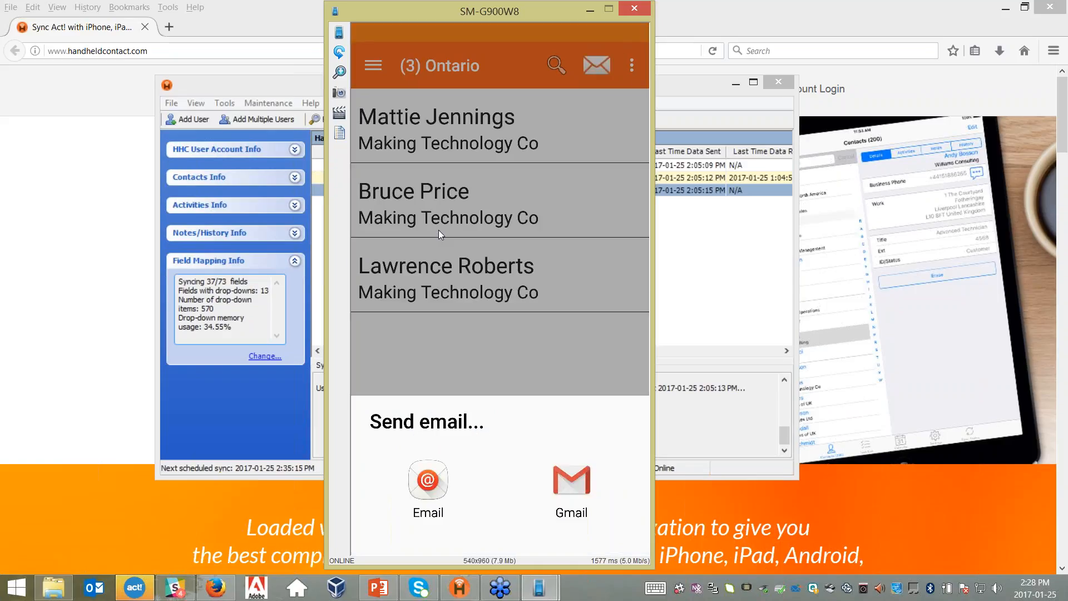
- Hand the email to the Email app, leave the draft, and bring the desktop sync window forward
{"action": "left_click", "coordinate": [432, 480]}
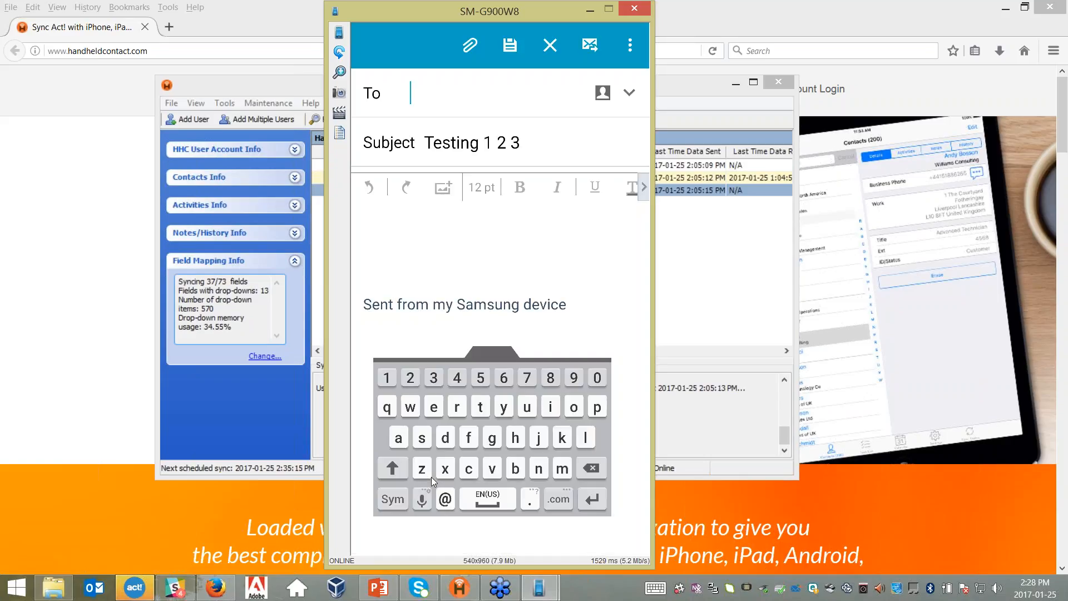
{"action": "key", "text": "Escape"}
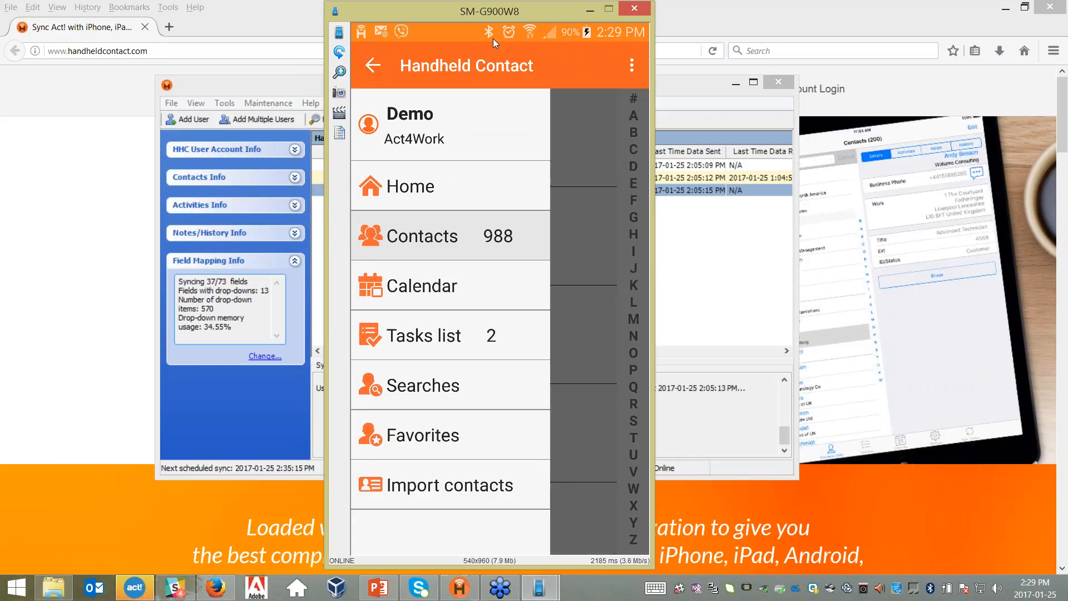
{"action": "left_click", "coordinate": [232, 410]}
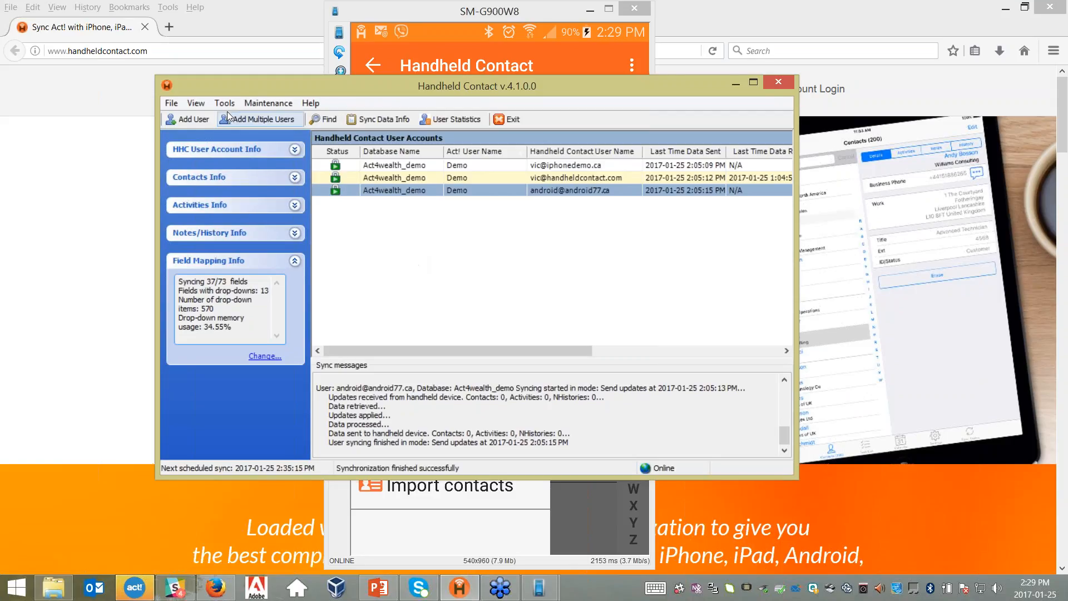
{"action": "left_click", "coordinate": [448, 119]}
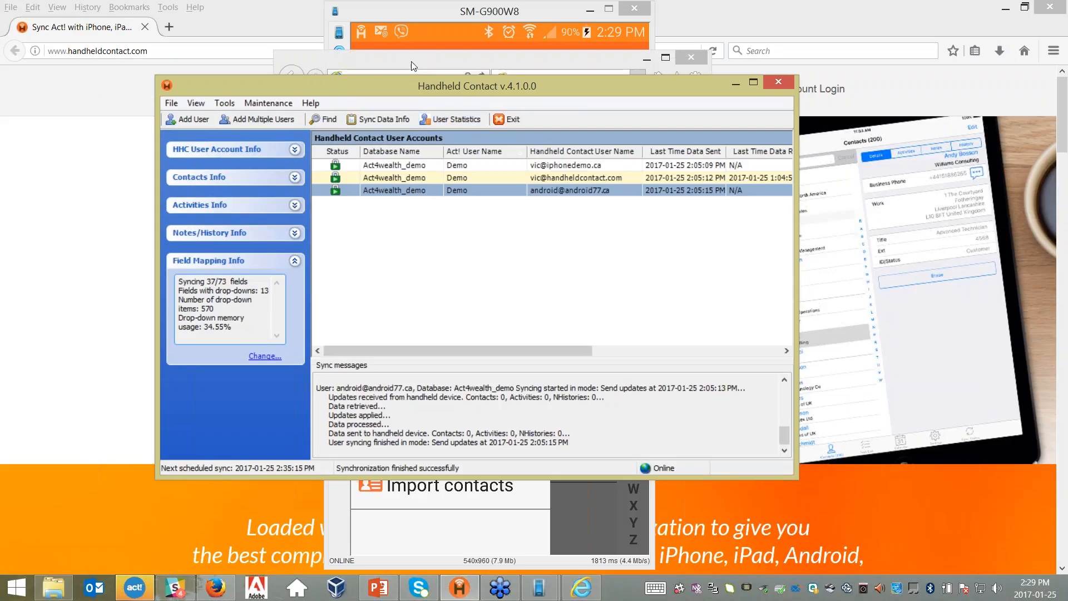
{"action": "left_click", "coordinate": [414, 66]}
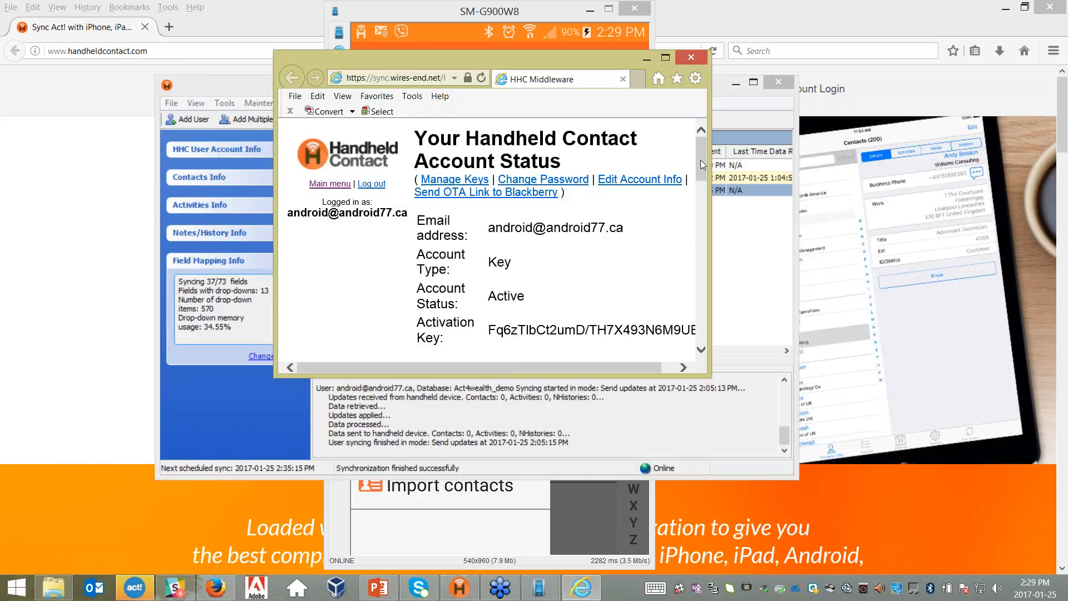
{"action": "left_click_drag", "start_coordinate": [700, 164], "coordinate": [700, 224]}
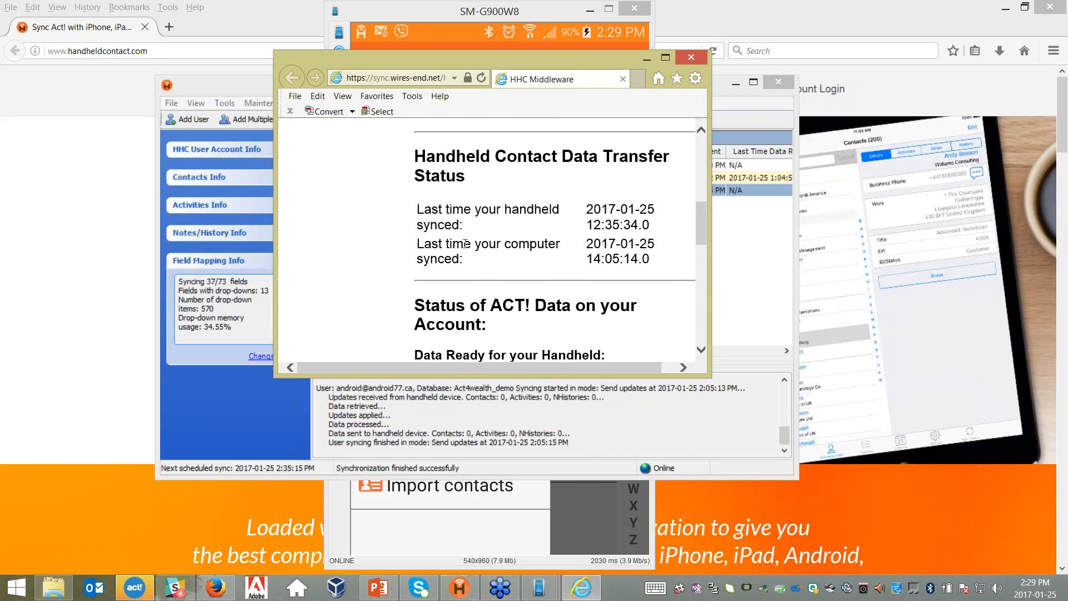
{"action": "left_click_drag", "start_coordinate": [699, 229], "coordinate": [702, 267]}
{"action": "left_click", "coordinate": [702, 130]}
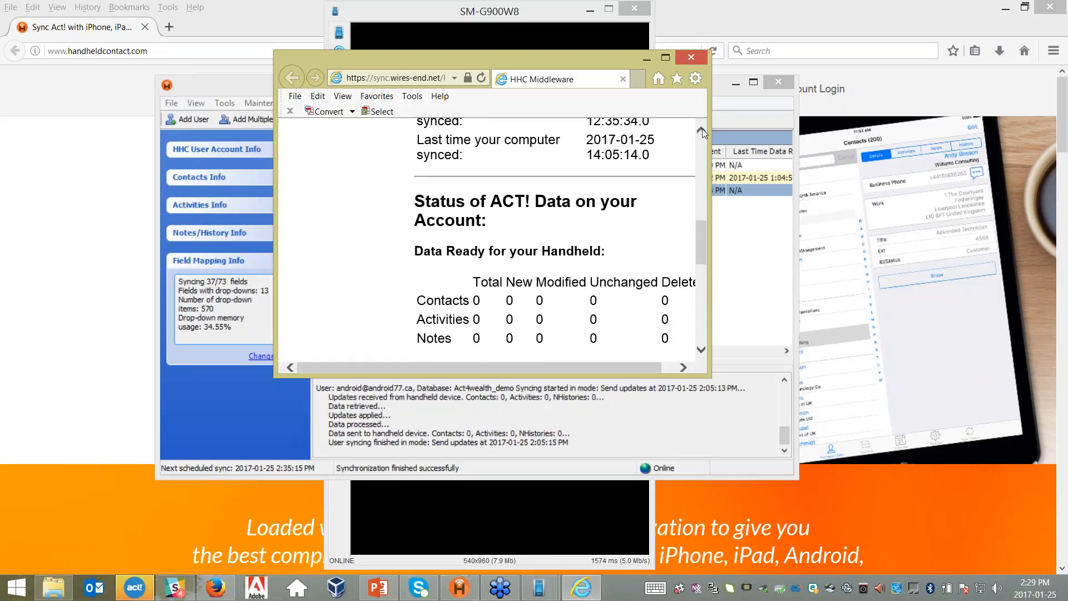
{"action": "left_click", "coordinate": [693, 59]}
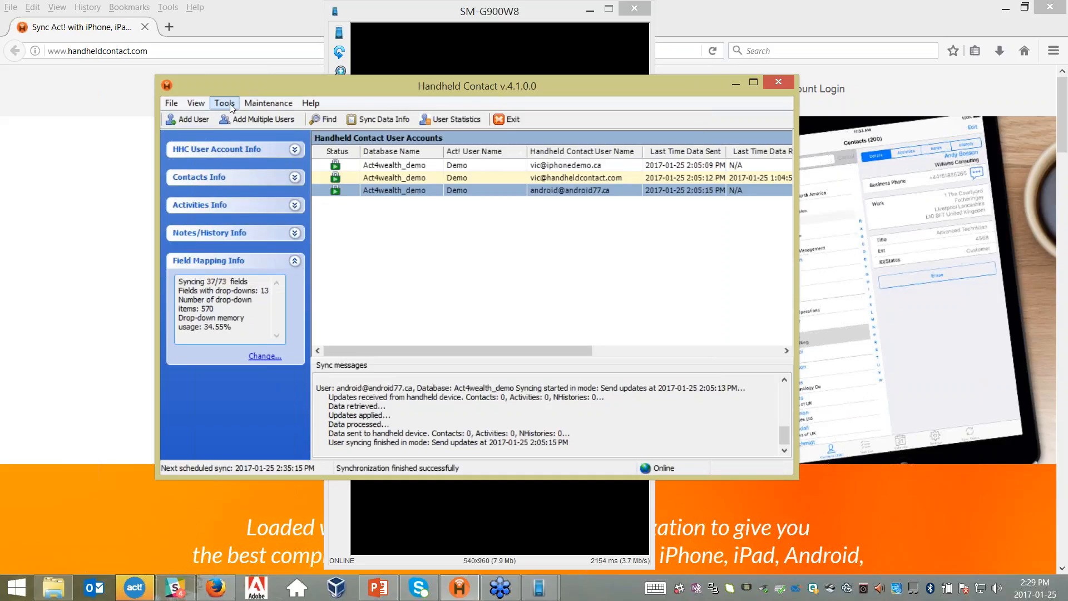
- Check the Maintenance menu without choosing anything, then expand HHC User Account Info
{"action": "left_click", "coordinate": [260, 104]}
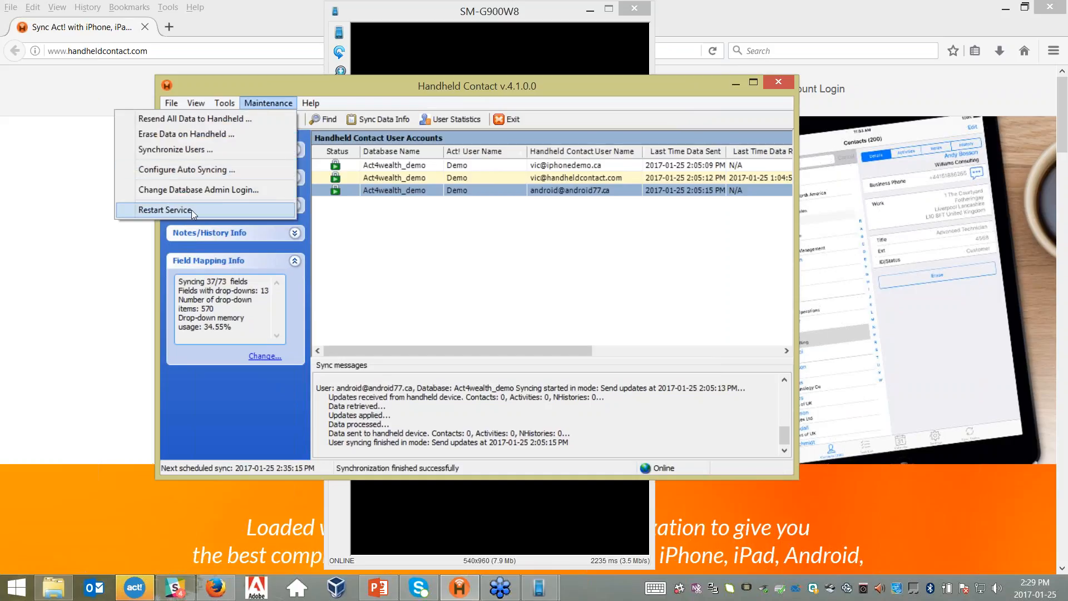
{"action": "left_click", "coordinate": [260, 105]}
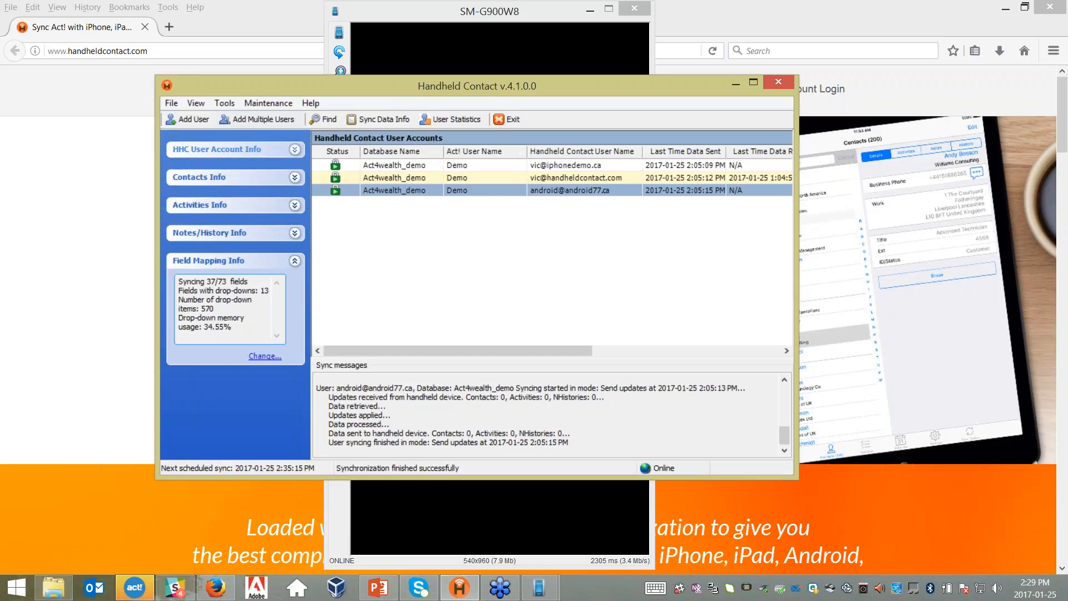
{"action": "left_click", "coordinate": [295, 149]}
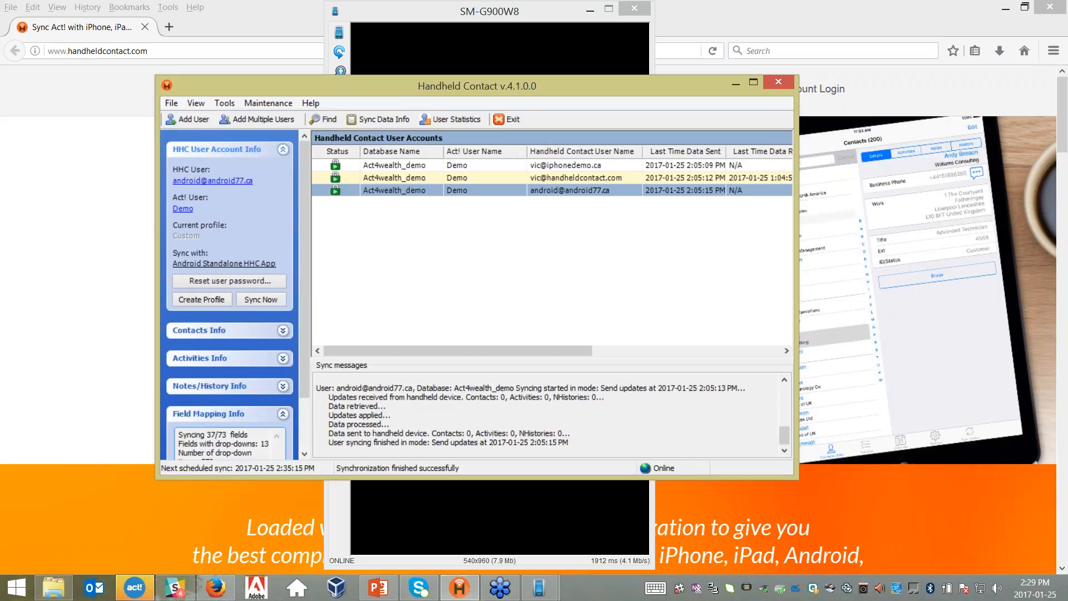
{"action": "left_click", "coordinate": [226, 183]}
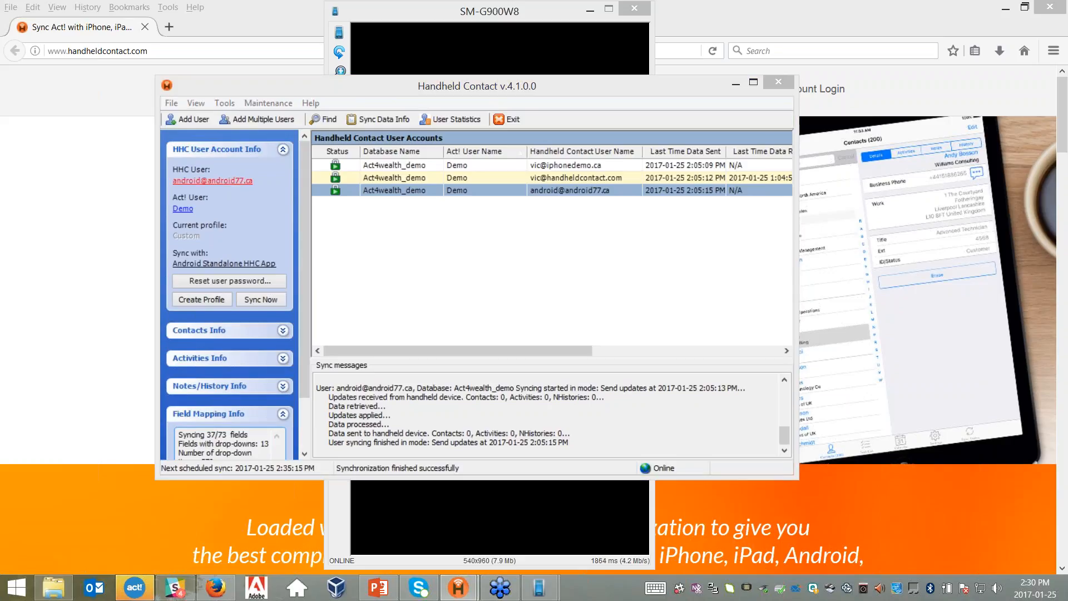
{"action": "left_click", "coordinate": [559, 292]}
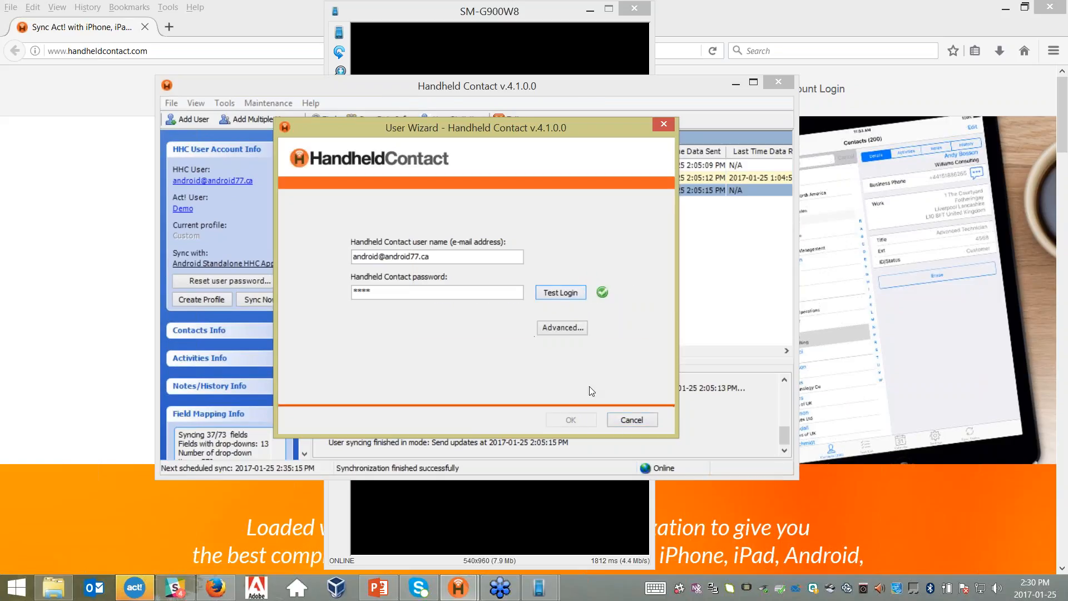
{"action": "left_click", "coordinate": [633, 419]}
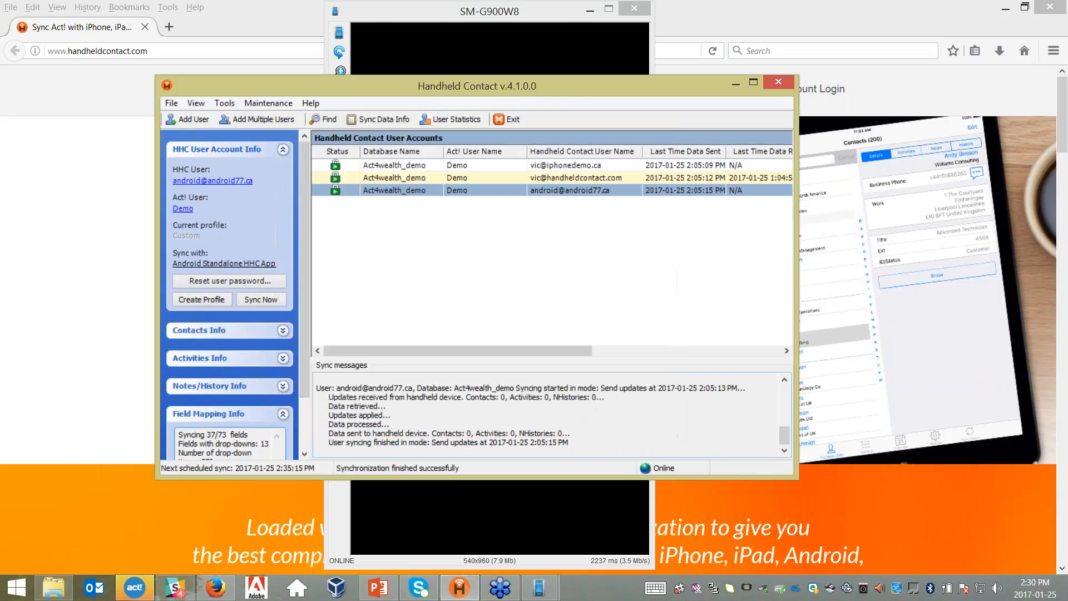
{"action": "left_click", "coordinate": [275, 217]}
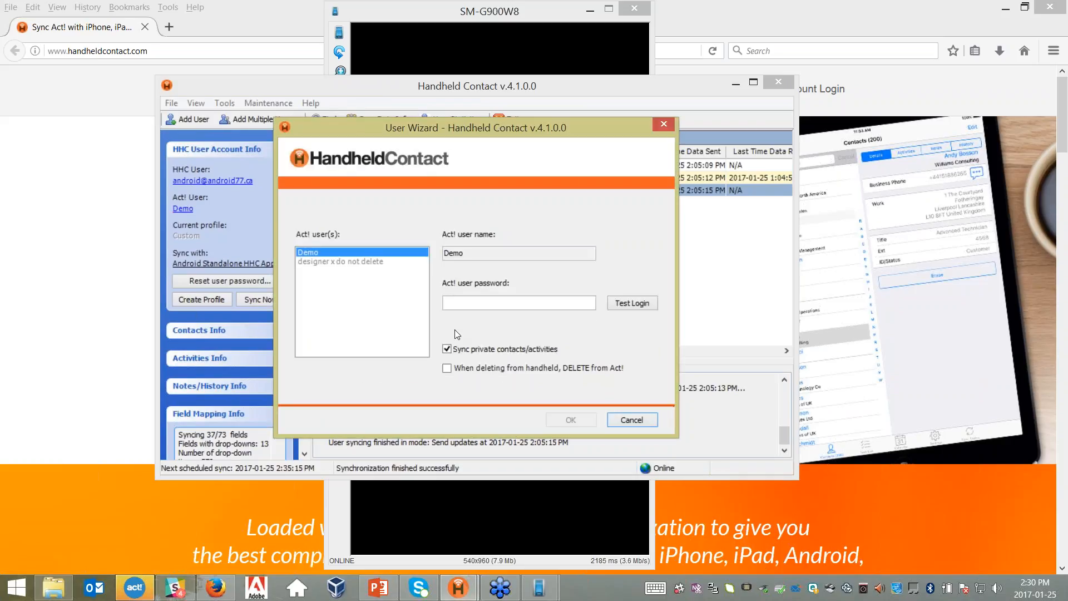
{"action": "left_click", "coordinate": [619, 305]}
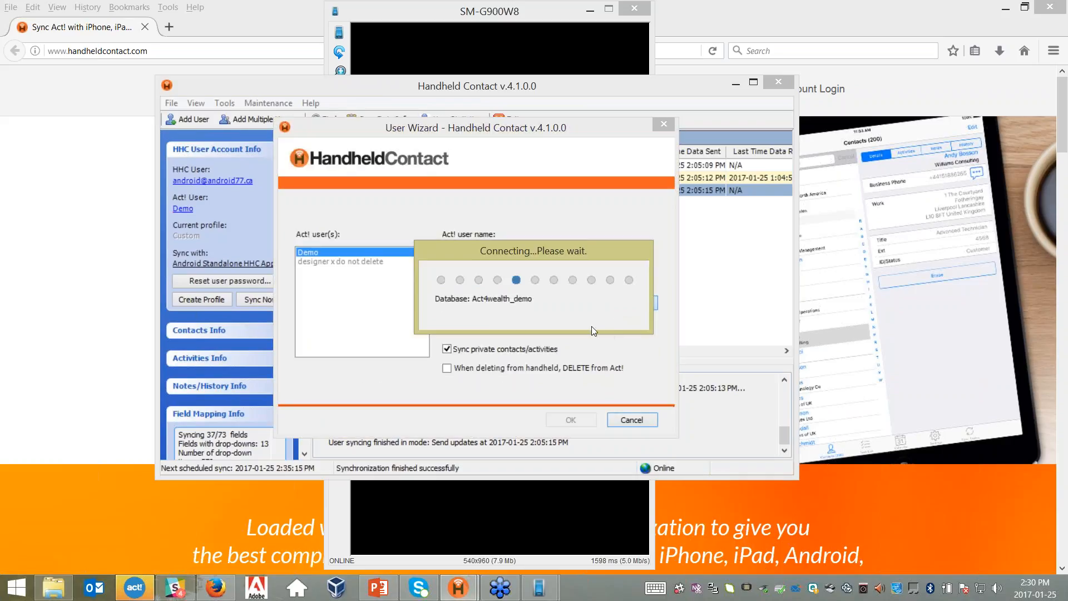
{"action": "left_click", "coordinate": [664, 124]}
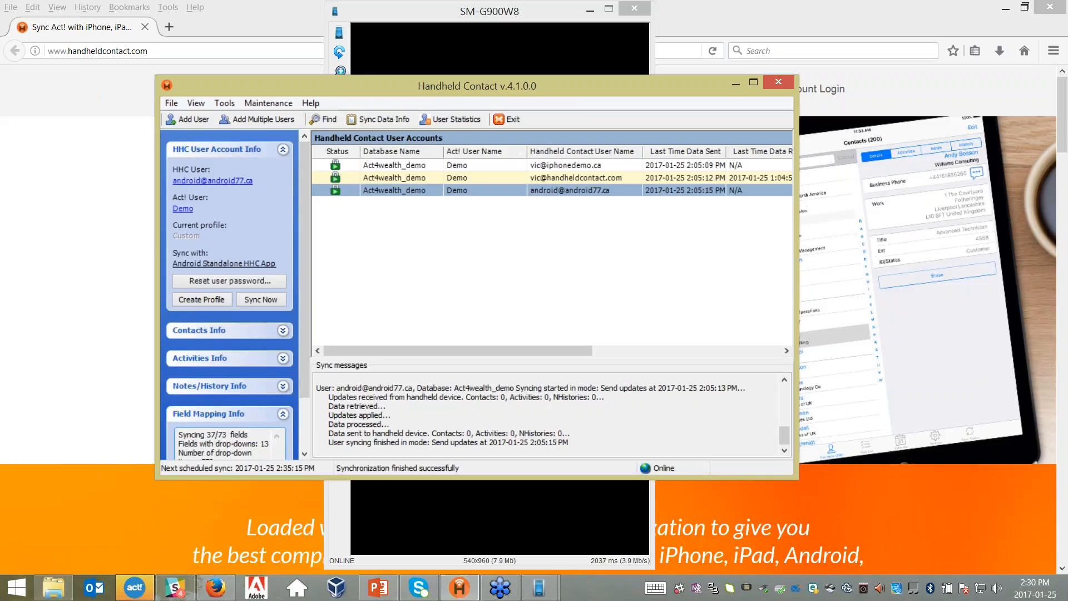
- Bring the Firefox window showing handheldcontact.com to the front
{"action": "left_click", "coordinate": [139, 525]}
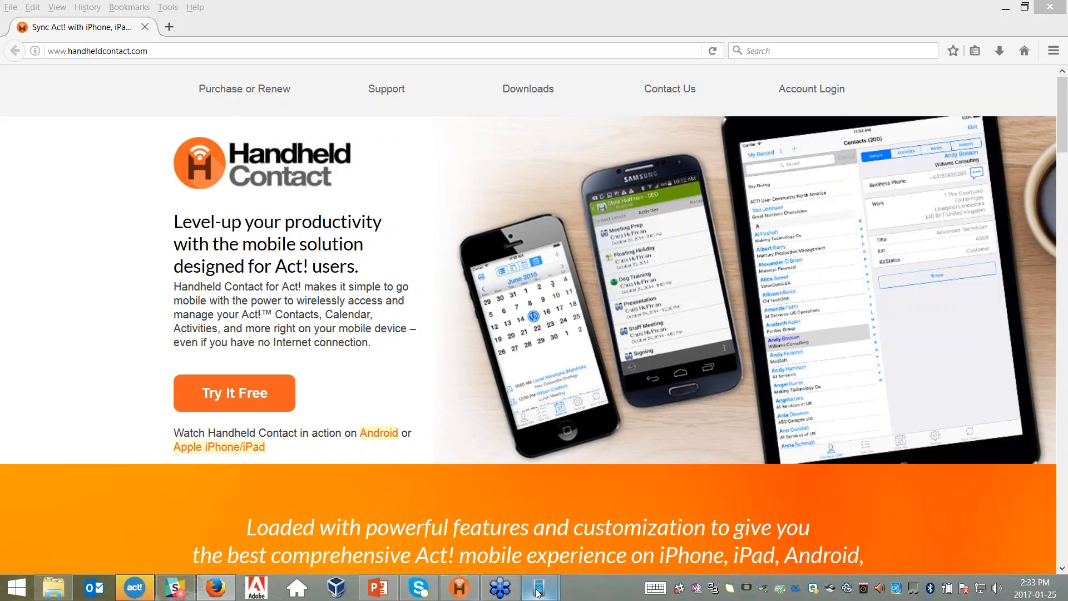
- Bring the SM-G900W8 phone window forward from its taskbar preview
{"action": "mouse_move", "coordinate": [539, 593]}
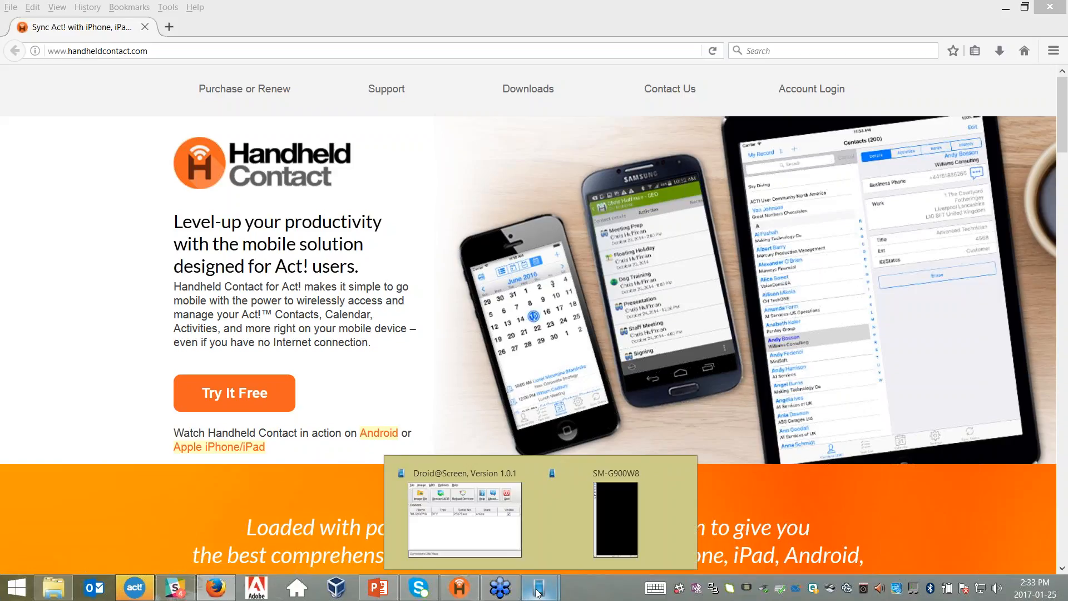
{"action": "left_click", "coordinate": [605, 501]}
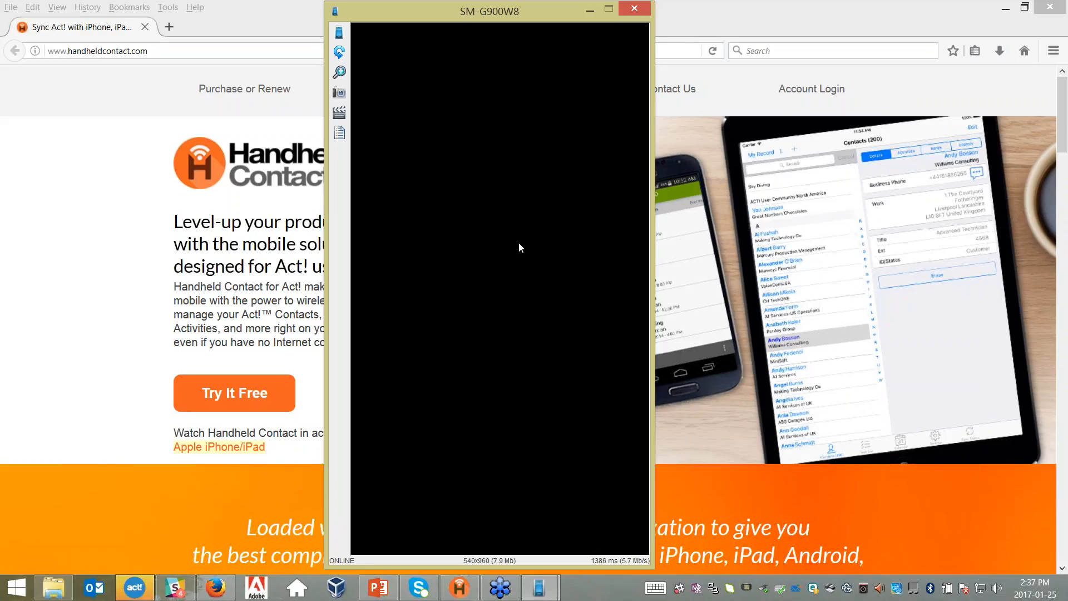
- Wake the mirrored phone, then advance the PowerPoint deck to slide 9, the Q & A and contact-info slide
{"action": "left_click", "coordinate": [519, 243]}
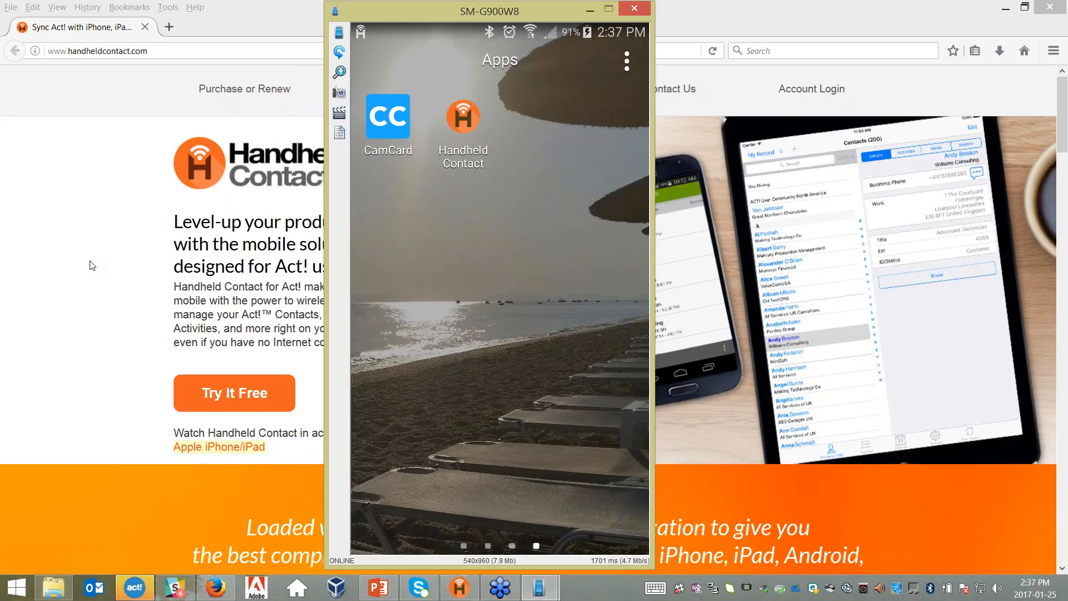
{"action": "left_click", "coordinate": [381, 591]}
{"action": "scroll", "coordinate": [401, 500], "scroll_direction": "down", "scroll_amount": 1}
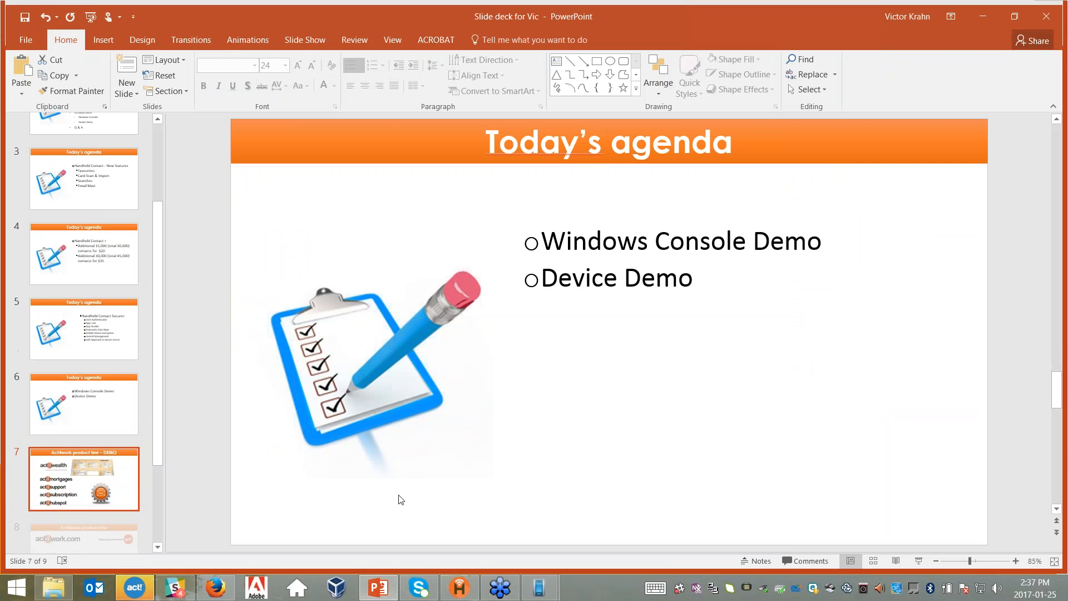
{"action": "scroll", "coordinate": [401, 500], "scroll_direction": "down", "scroll_amount": 1}
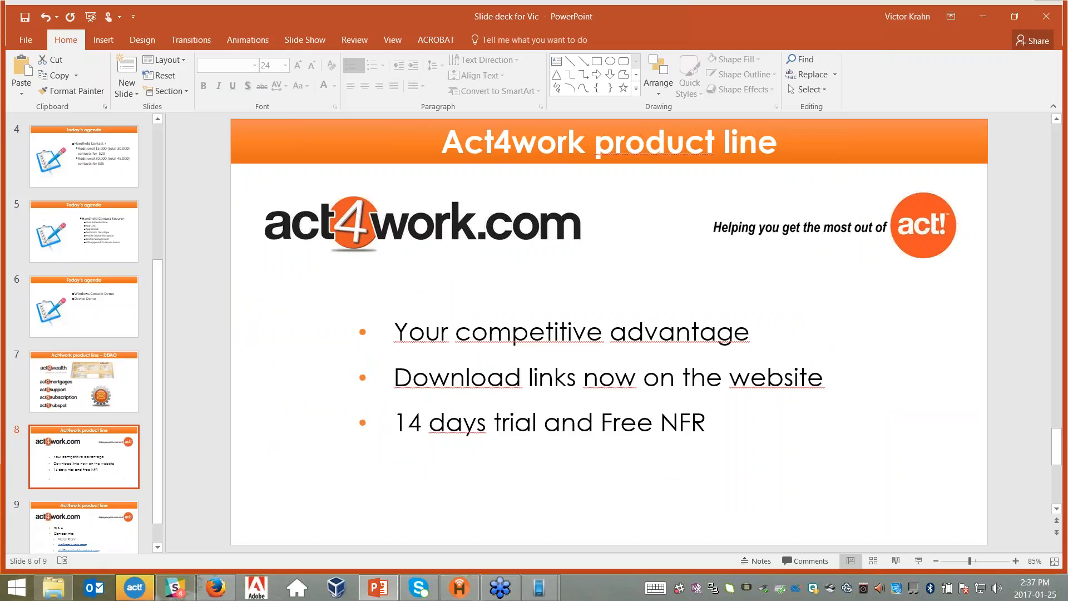
{"action": "scroll", "coordinate": [609, 331], "scroll_direction": "down", "scroll_amount": 1}
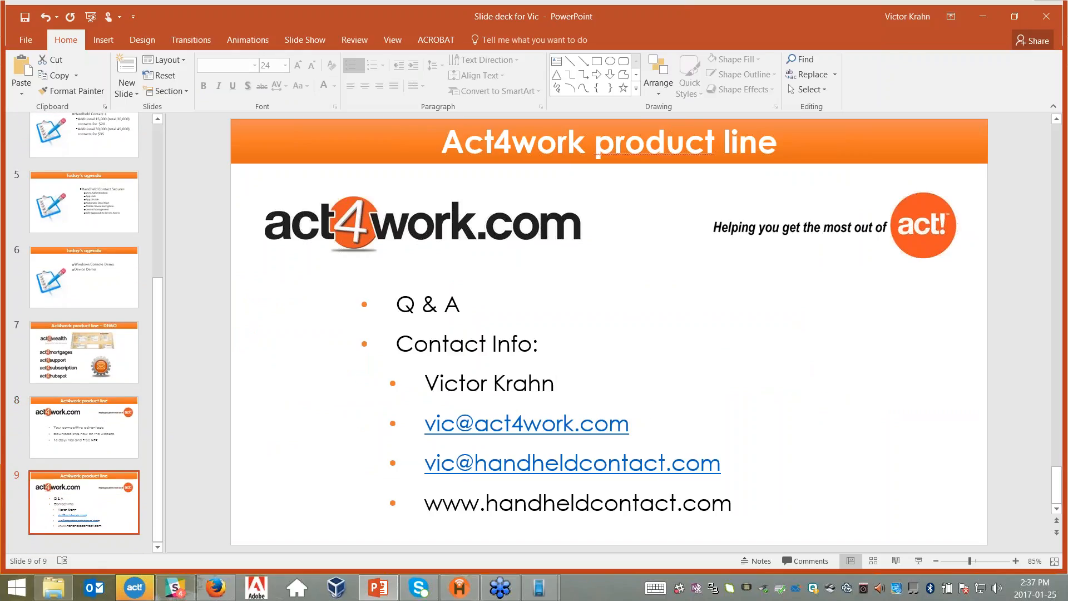